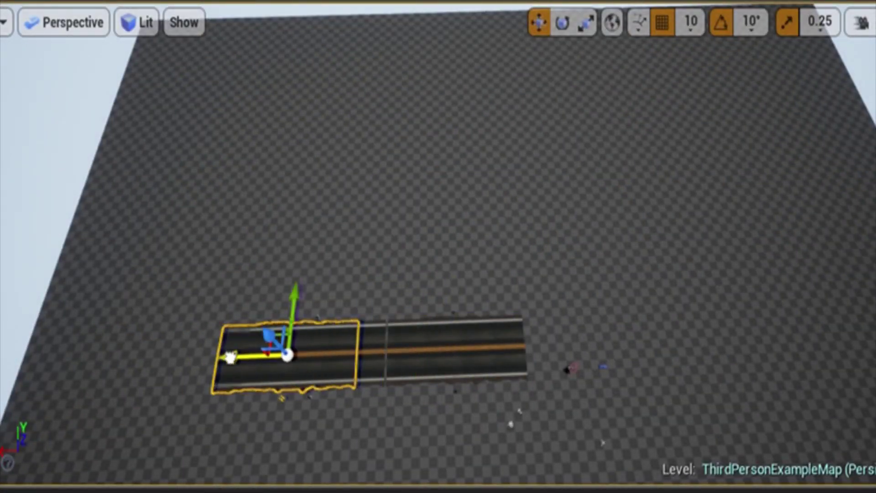
# Duplicate the asphalt road segment to lengthen the road, then frame and orbit to view it
pyautogui.moveTo(231, 357); pyautogui.dragTo(0, 364)
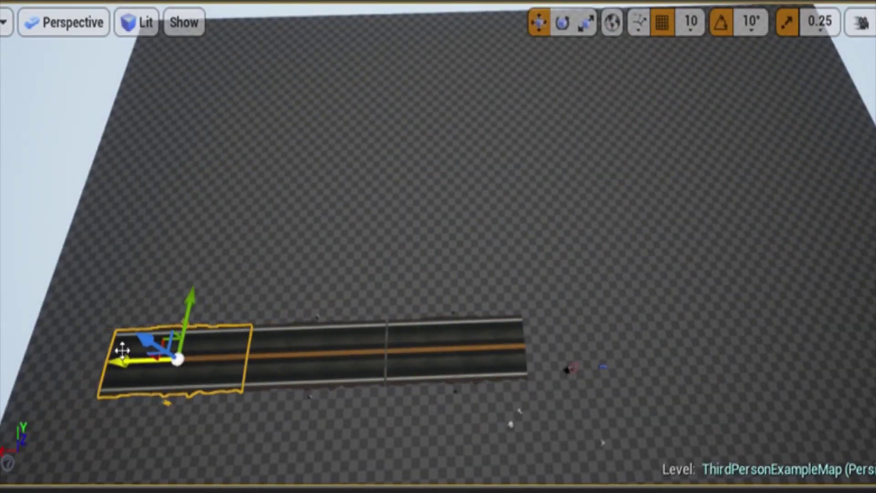
pyautogui.press('f')
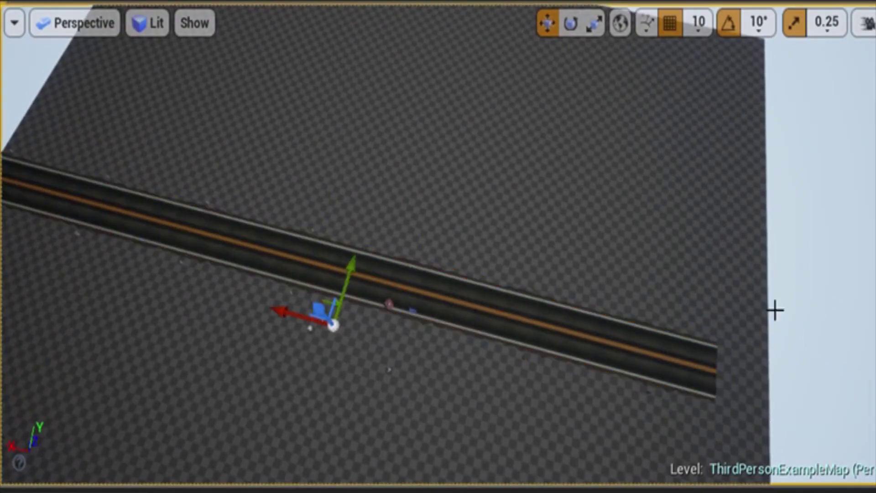
pyautogui.moveTo(775, 311); pyautogui.dragTo(792, 320, button='right')
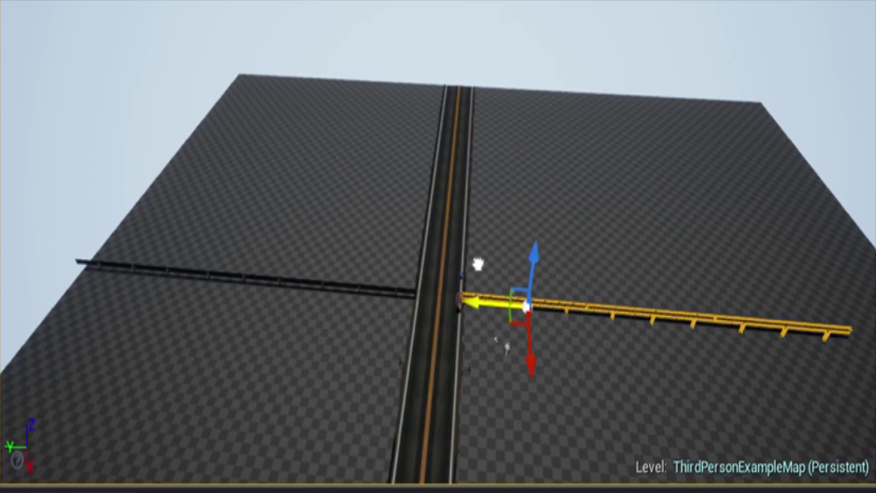
# Rotate the guardrails 90° and slide road pieces along the crossing road line
pyautogui.press('e')
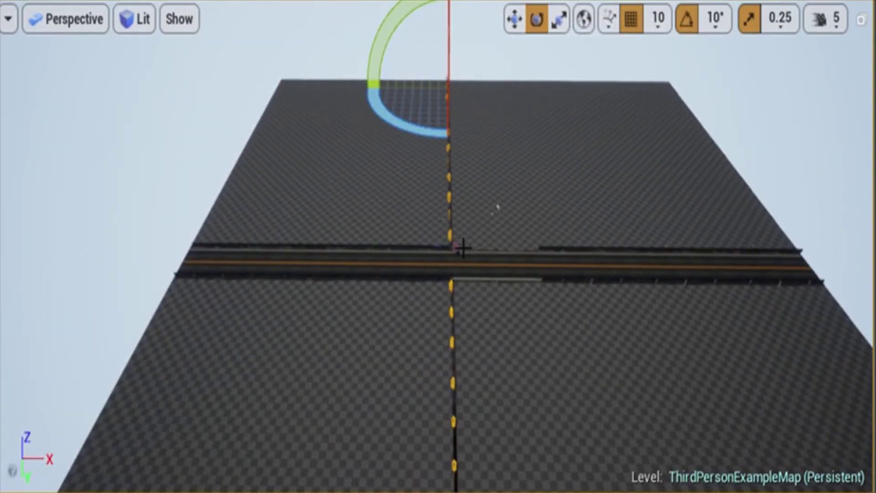
pyautogui.press('w')
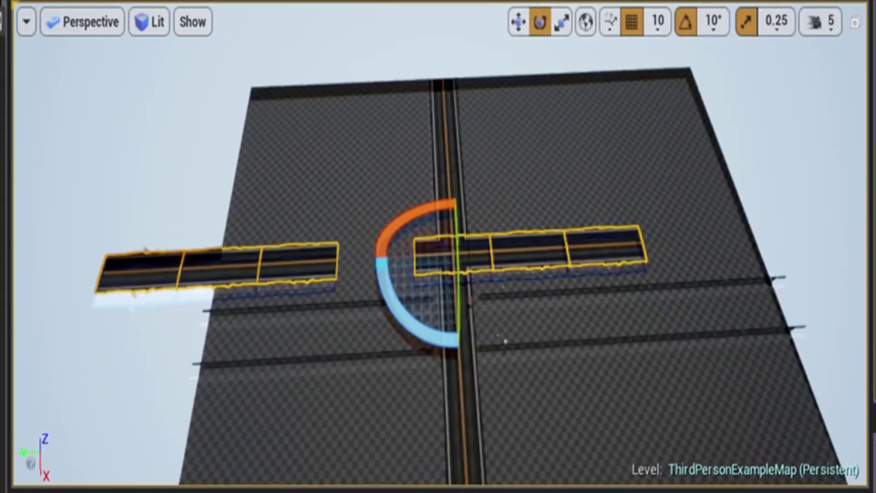
pyautogui.press('w')
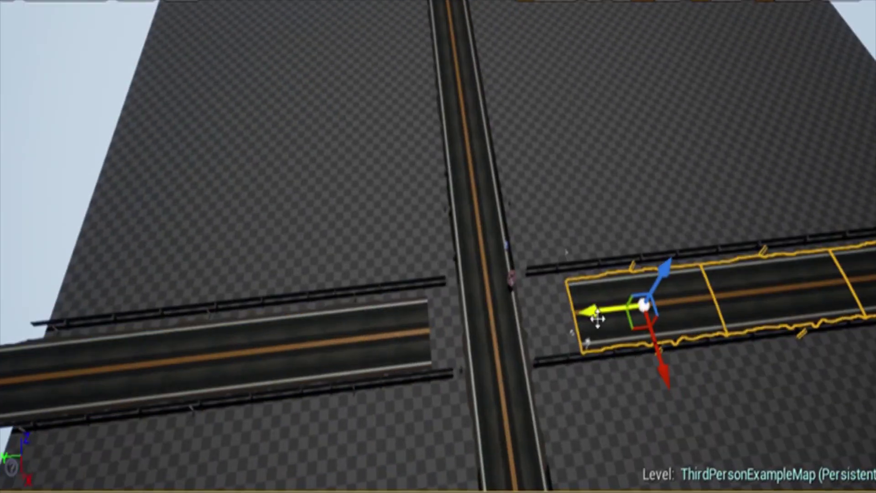
pyautogui.moveTo(598, 319); pyautogui.dragTo(543, 312)
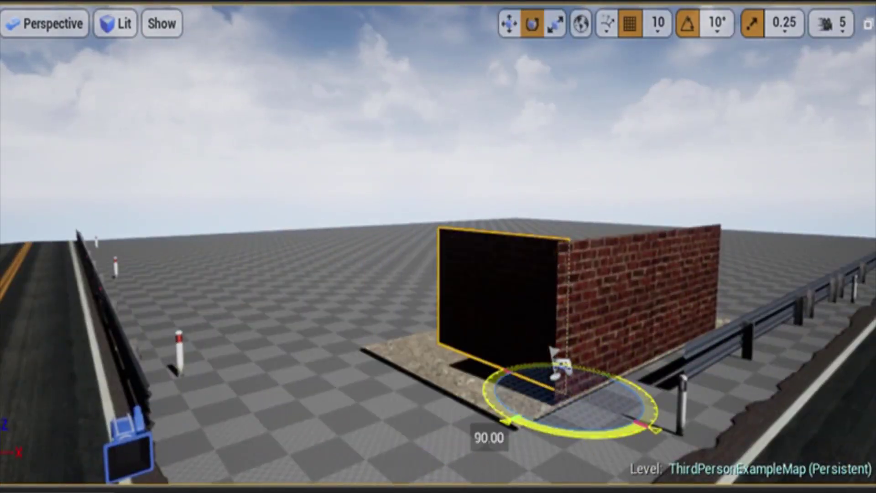
# Switch to the move gizmo to snap brick wall and base ledge pieces along the floor
pyautogui.press('w')
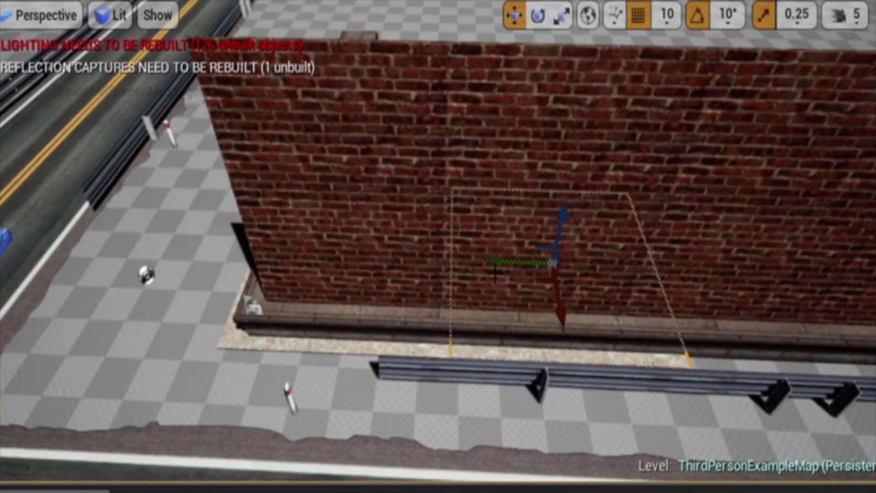
# Slide a window frame along the wall top and move a brick wall piece beside it
pyautogui.moveTo(495, 273); pyautogui.dragTo(209, 271, button='middle')
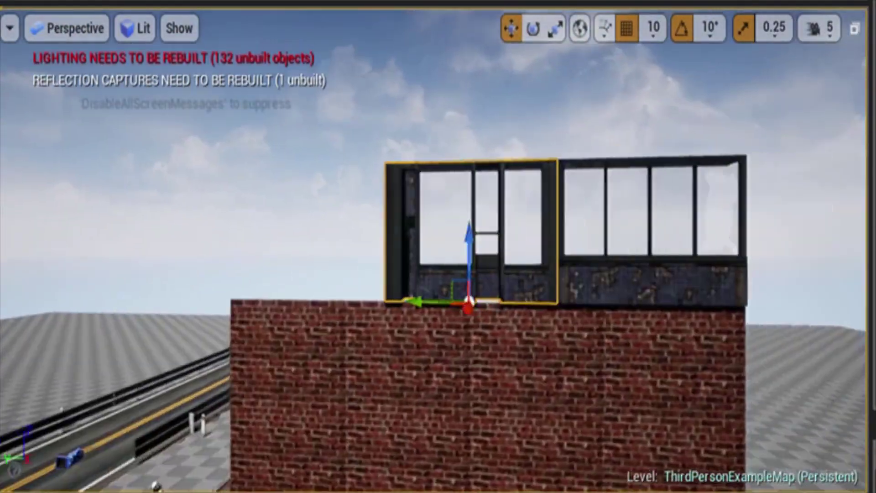
pyautogui.keyDown('shift'); pyautogui.moveTo(417, 302); pyautogui.dragTo(438, 316); pyautogui.keyUp('shift')
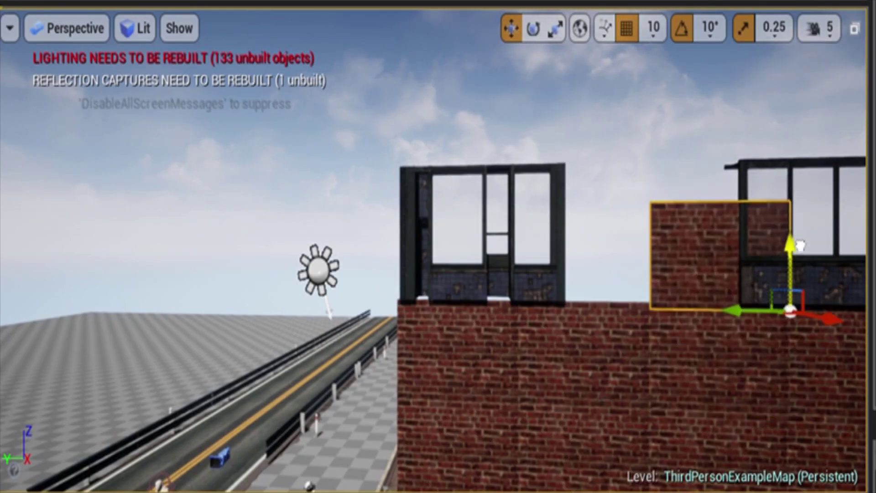
pyautogui.keyDown('shift'); pyautogui.moveTo(662, 296); pyautogui.dragTo(711, 341); pyautogui.keyUp('shift')
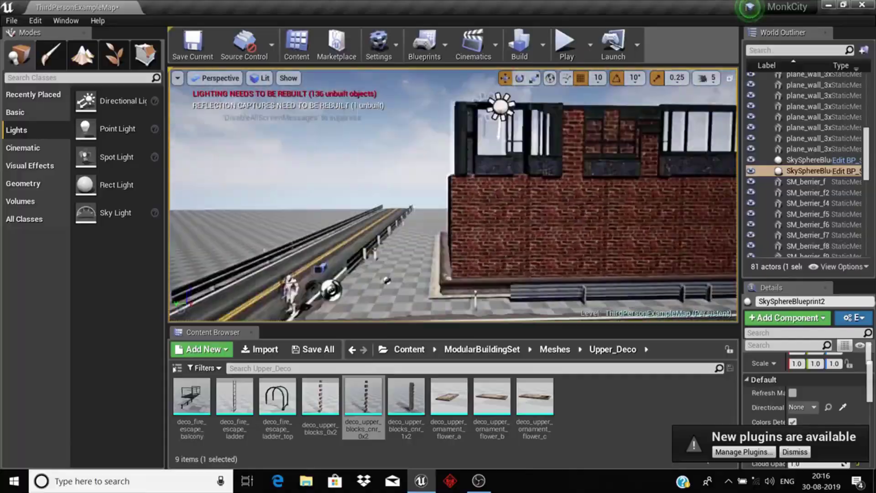
# Place a fire-escape balcony onto the building's roof
pyautogui.moveTo(192, 396); pyautogui.dragTo(469, 186)
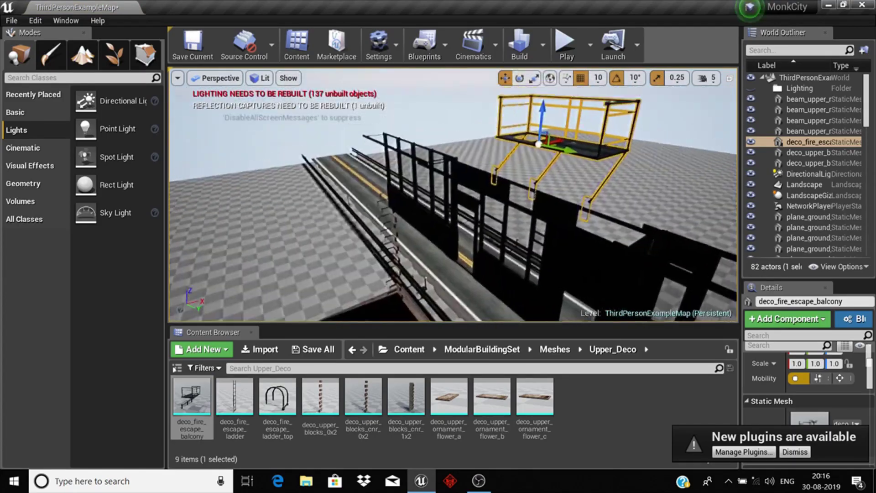
pyautogui.click(479, 127)
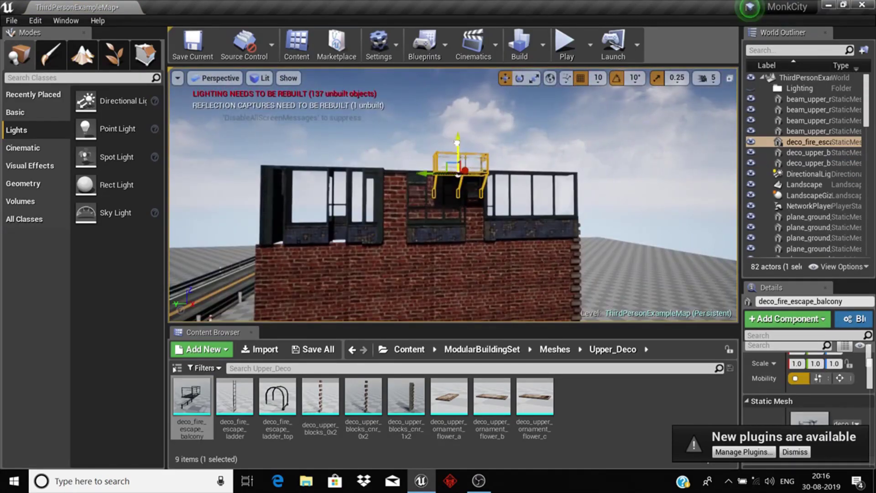
pyautogui.click(486, 149)
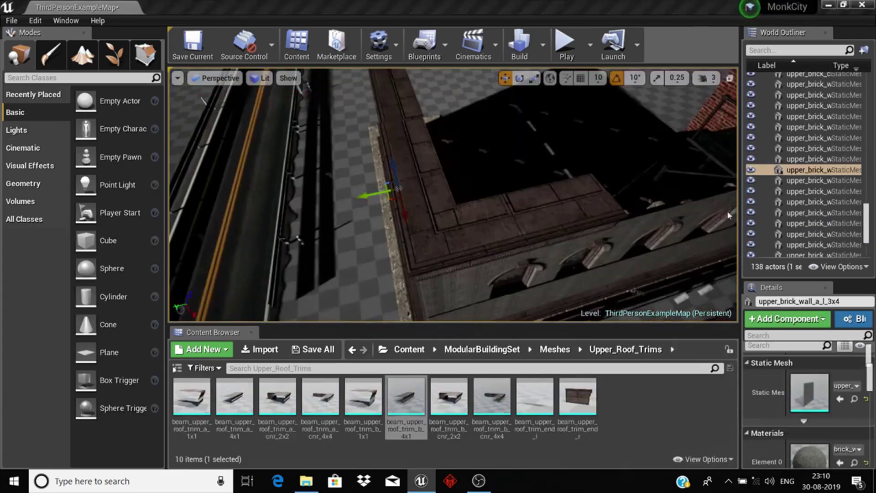
# Select the L-shaped roof trim and place a 4x4 corner roof trim on the building
pyautogui.moveTo(729, 216); pyautogui.dragTo(685, 137, button='right')
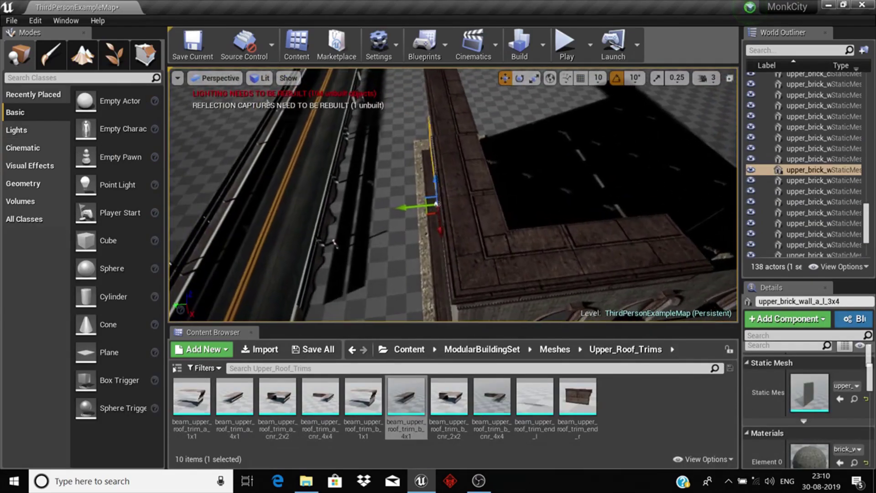
pyautogui.click(458, 286)
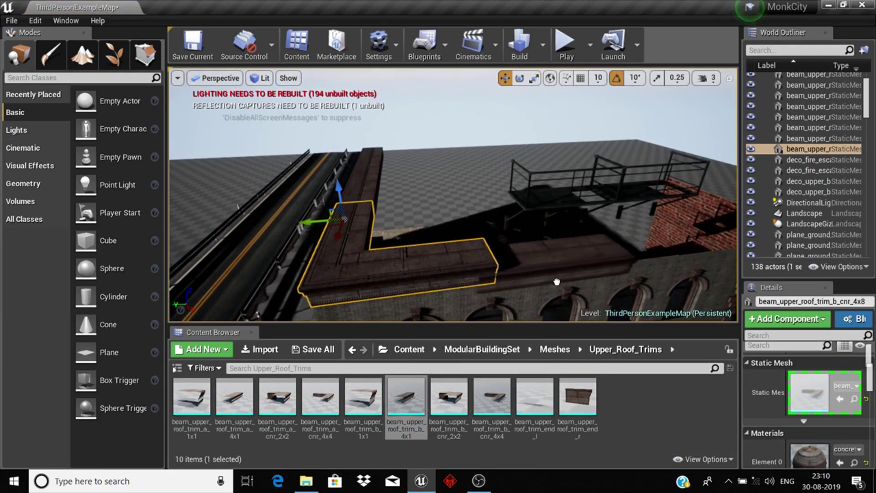
pyautogui.press('f')
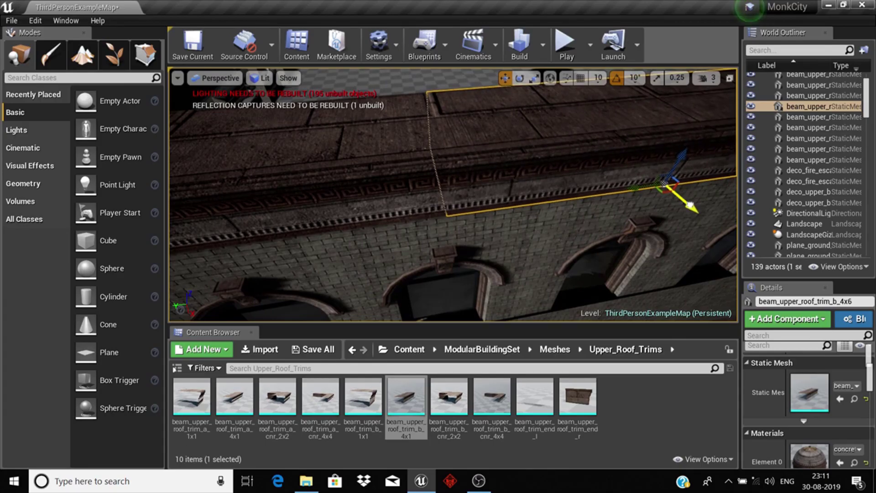
pyautogui.moveTo(690, 205); pyautogui.dragTo(676, 174, button='right')
pyautogui.moveTo(508, 402); pyautogui.dragTo(371, 218)
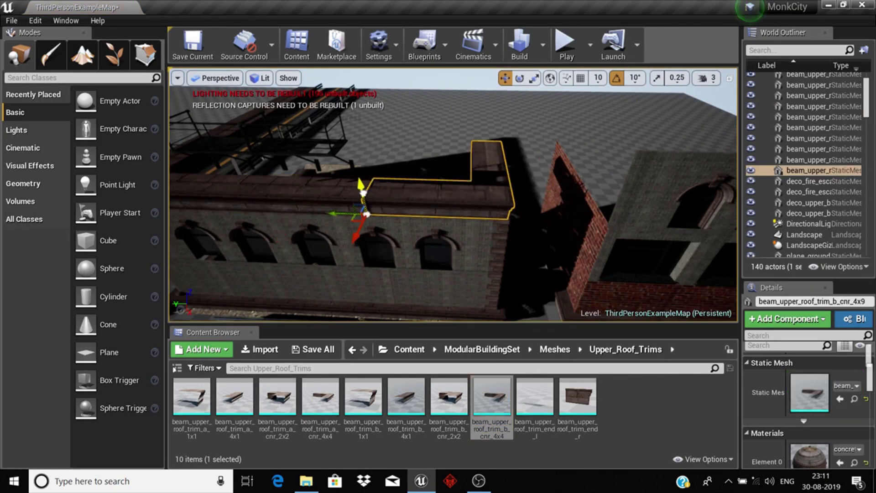
# Select and delete an unwanted piece on the rooftop
pyautogui.moveTo(363, 192)
pyautogui.mouseDown(button='right')
pyautogui.moveTo(411, 183)
pyautogui.moveTo(564, 189)
pyautogui.mouseUp(button='right')
pyautogui.click(564, 189)
pyautogui.press('e')
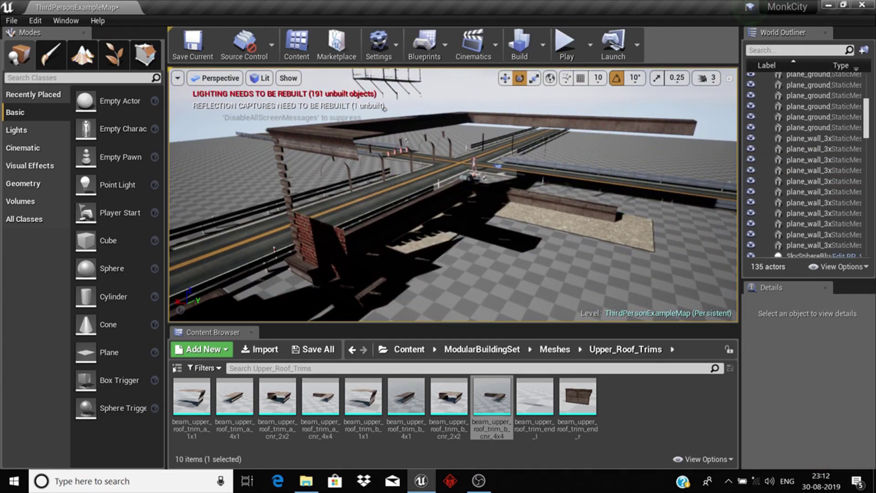
pyautogui.press('Delete')
# Set the viewport camera speed to 5
pyautogui.moveTo(384, 108); pyautogui.dragTo(548, 137, button='right')
pyautogui.click(707, 78)
pyautogui.moveTo(726, 106); pyautogui.dragTo(758, 106)
pyautogui.moveTo(502, 205); pyautogui.dragTo(480, 247, button='right')
# Duplicate the upper brick wall pieces and turn the copies 180 degrees
pyautogui.click(457, 246)
pyautogui.moveTo(444, 213); pyautogui.dragTo(411, 205, button='right')
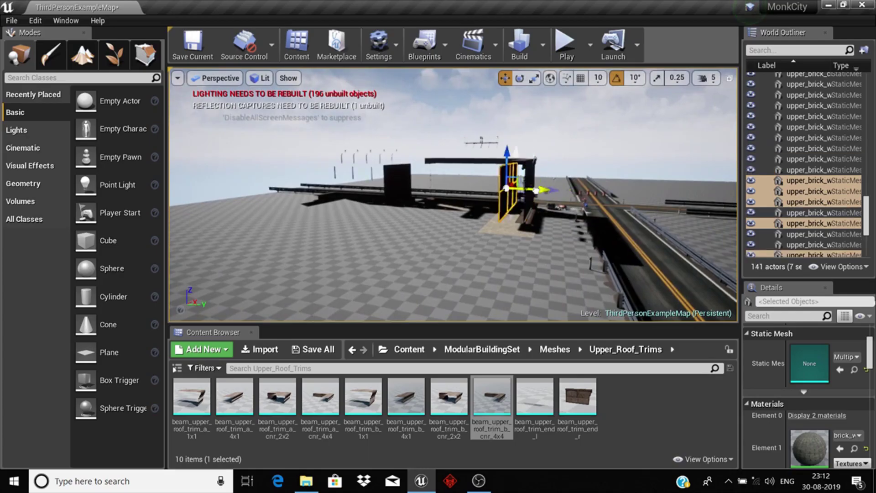
pyautogui.press('e')
pyautogui.keyDown('alt'); pyautogui.moveTo(507, 211); pyautogui.dragTo(593, 214); pyautogui.keyUp('alt')
pyautogui.moveTo(523, 216); pyautogui.dragTo(528, 215, button='right')
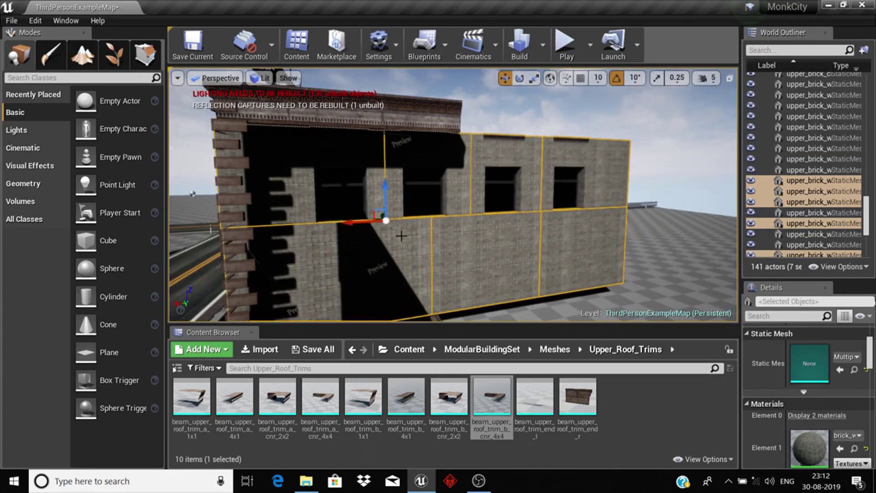
# Place a 4x1 roof trim piece and rotate it to fit the wall edge
pyautogui.moveTo(406, 397); pyautogui.dragTo(411, 205)
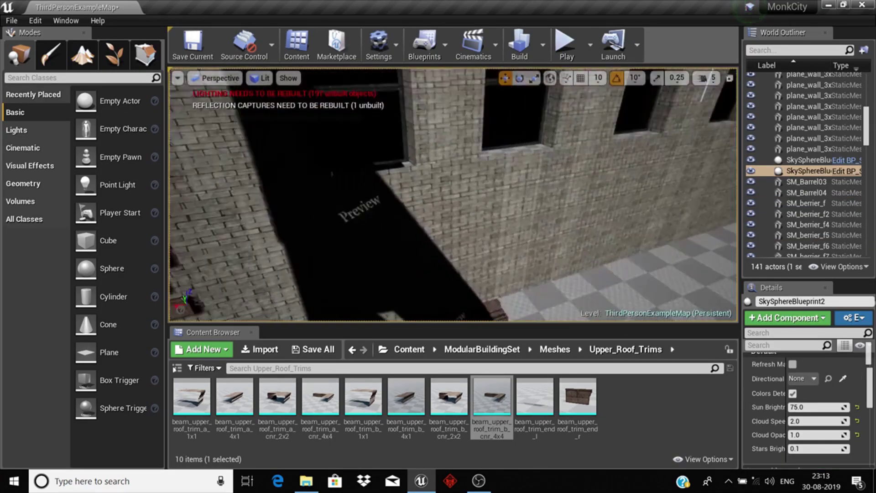
pyautogui.moveTo(411, 205); pyautogui.dragTo(388, 220, button='right')
pyautogui.moveTo(340, 250); pyautogui.dragTo(375, 283)
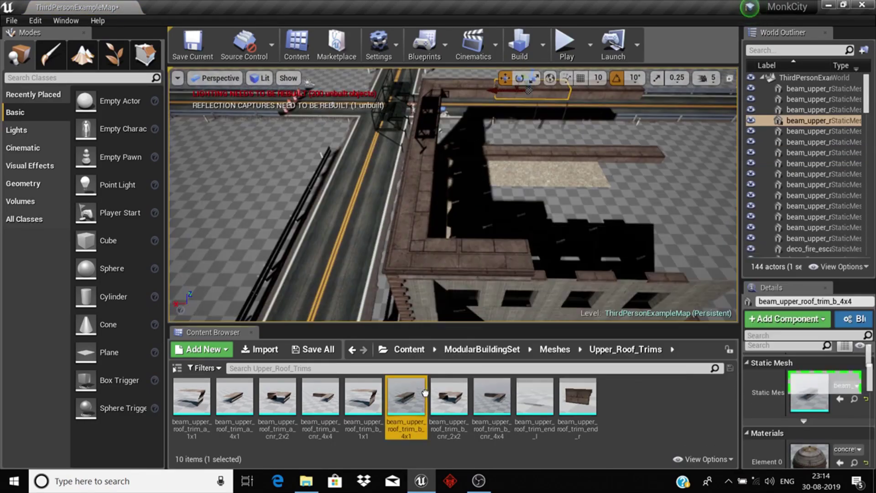
pyautogui.press('f')
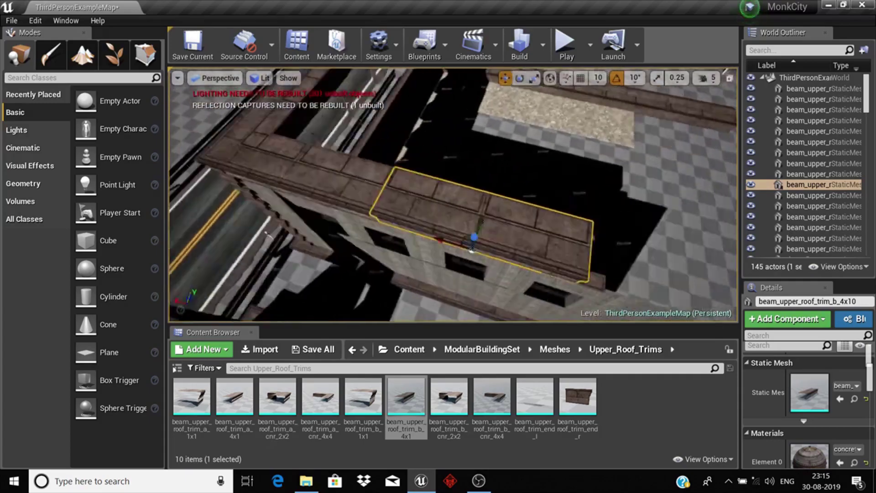
pyautogui.moveTo(551, 140); pyautogui.dragTo(431, 155)
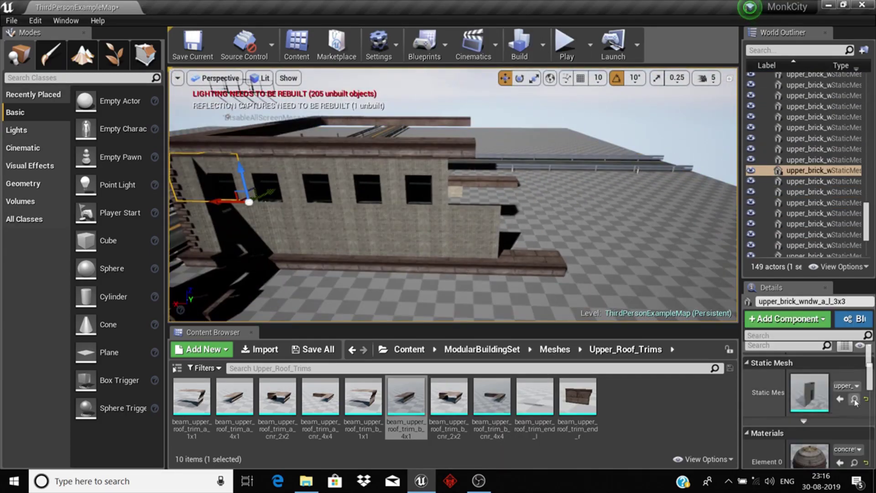
# Place an upper_brick_wndw piece on the upper wall and add another brick wall section
pyautogui.click(855, 399)
pyautogui.moveTo(611, 397); pyautogui.dragTo(452, 210)
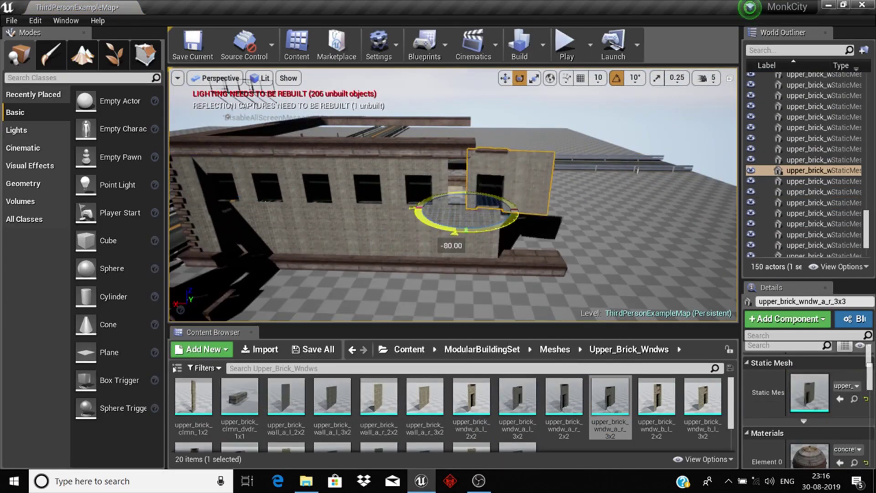
pyautogui.moveTo(403, 210); pyautogui.dragTo(459, 157, button='right')
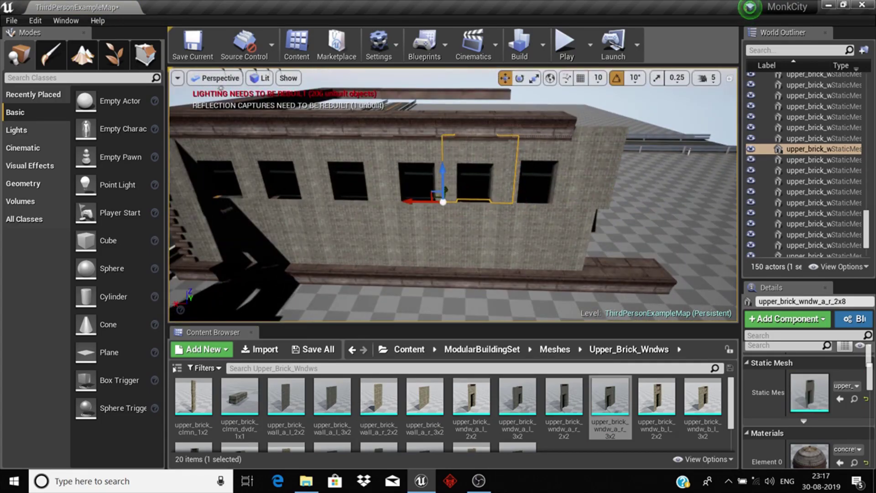
pyautogui.moveTo(463, 209); pyautogui.dragTo(481, 174)
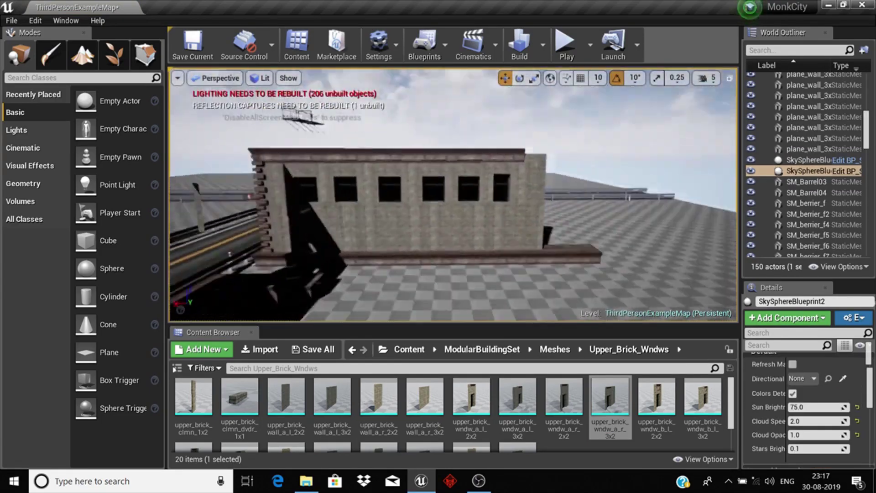
pyautogui.moveTo(475, 206); pyautogui.dragTo(470, 238, button='right')
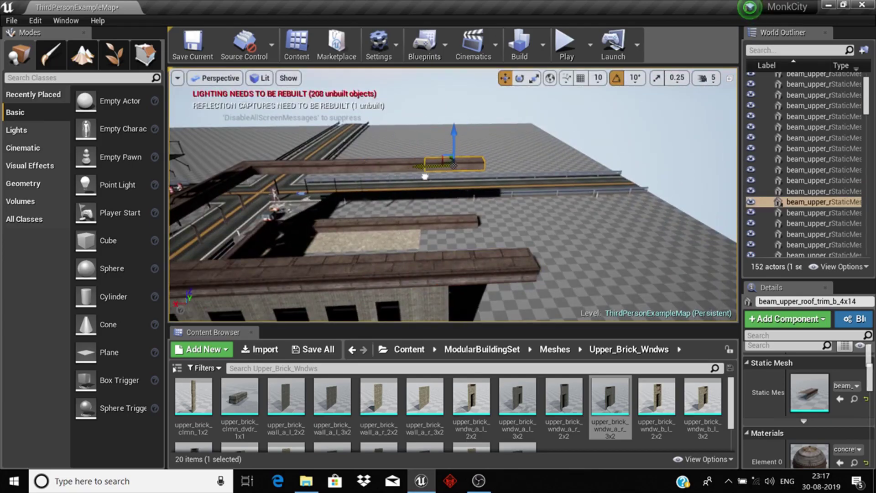
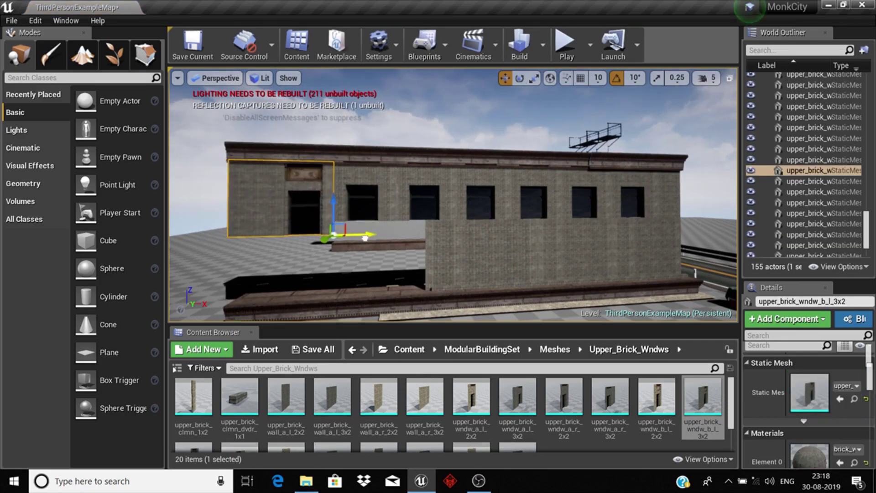
# Place window wall pieces, including upper_brick_wndw_a_r_3x2, on the brick building and turn them into place
pyautogui.moveTo(365, 237); pyautogui.dragTo(348, 186, button='right')
pyautogui.press('Delete')
pyautogui.moveTo(518, 397); pyautogui.dragTo(394, 158)
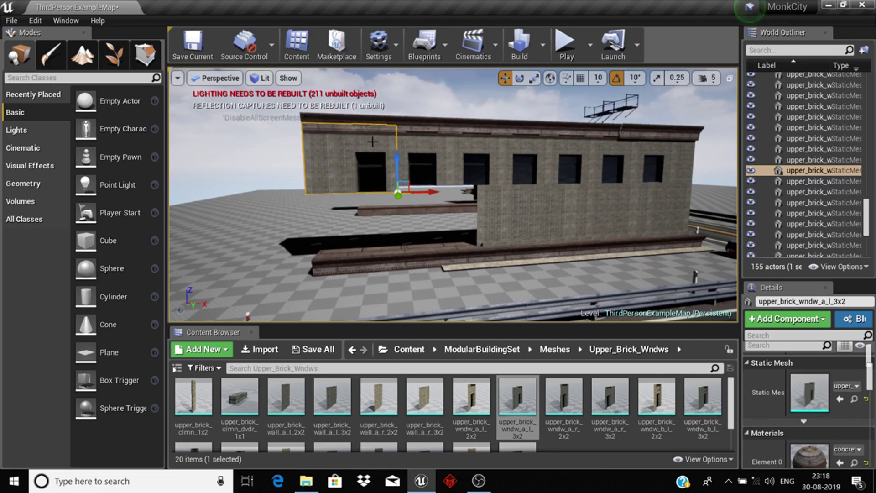
pyautogui.click(525, 210)
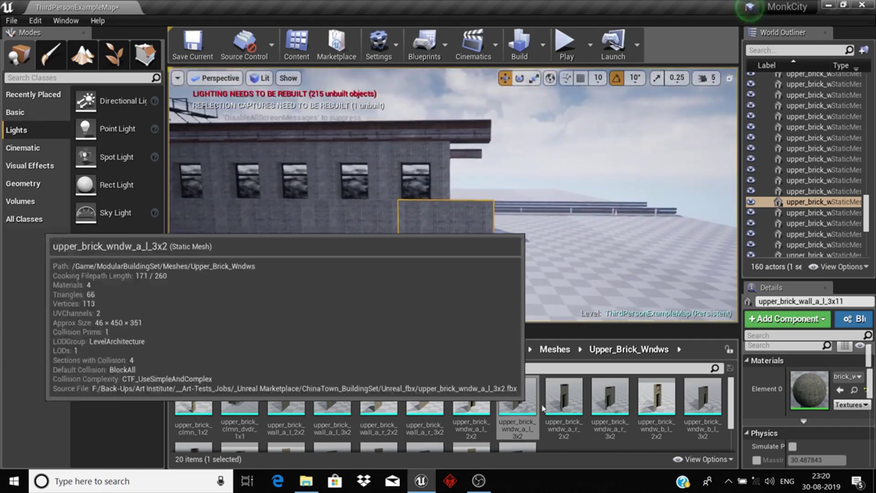
pyautogui.click(611, 397)
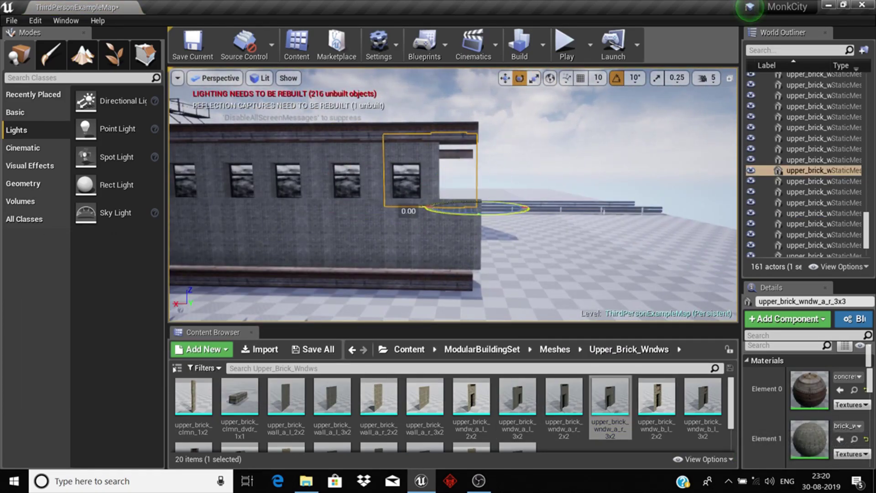
pyautogui.moveTo(425, 209); pyautogui.dragTo(445, 209)
pyautogui.press('w')
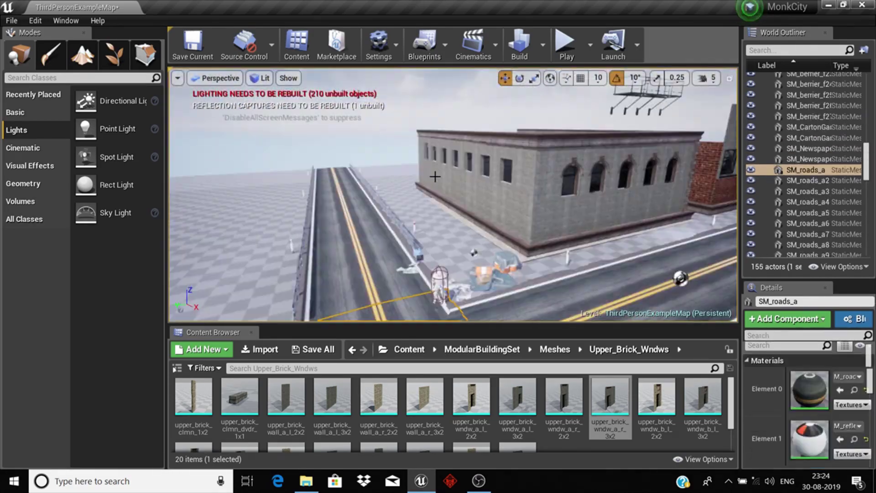
# Frame the upper_brick_wndw_a_l_3x2 window wall and select pieces of the long window wall
pyautogui.click(435, 177)
pyautogui.press('f')
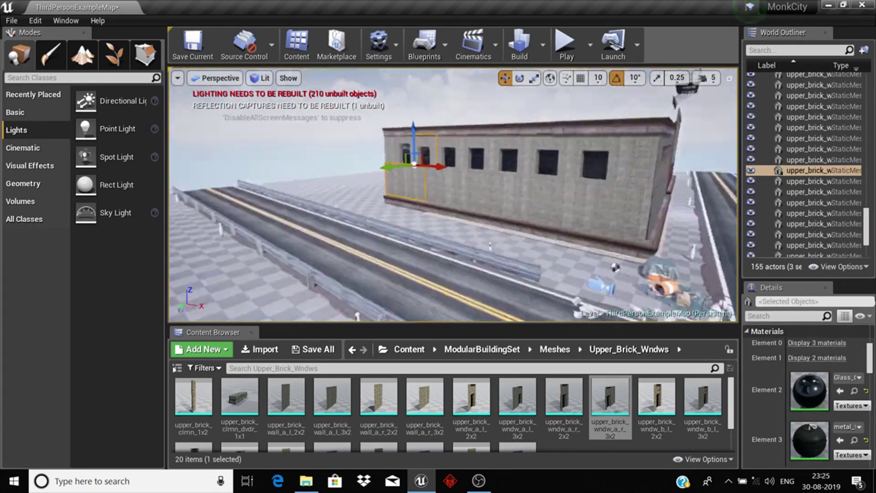
pyautogui.press('r')
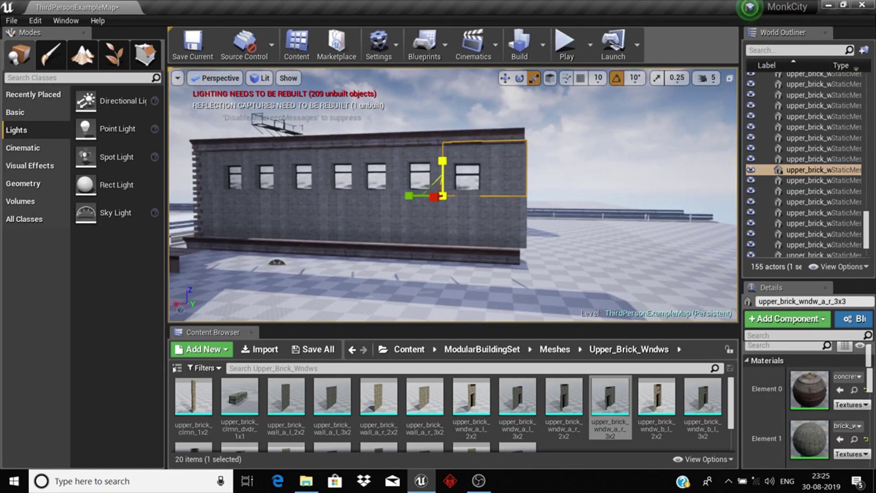
pyautogui.keyDown('ctrl'); pyautogui.click(488, 214); pyautogui.keyUp('ctrl')
pyautogui.press('w')
pyautogui.keyDown('ctrl'); pyautogui.click(361, 219); pyautogui.keyUp('ctrl')
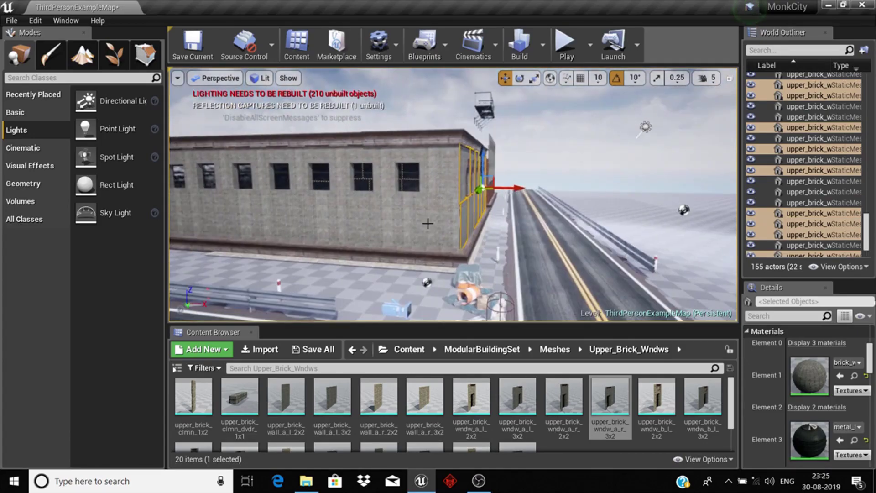
pyautogui.hotkey('ctrl', 'z')
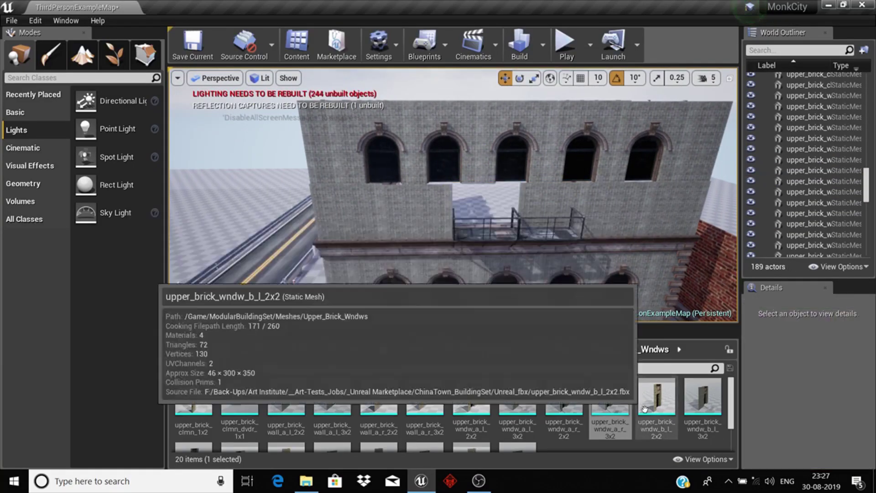
# Place the upper_brick_wndw_b_l_2x2 door piece behind the balcony and delete the window above it
pyautogui.moveTo(645, 408); pyautogui.dragTo(525, 259)
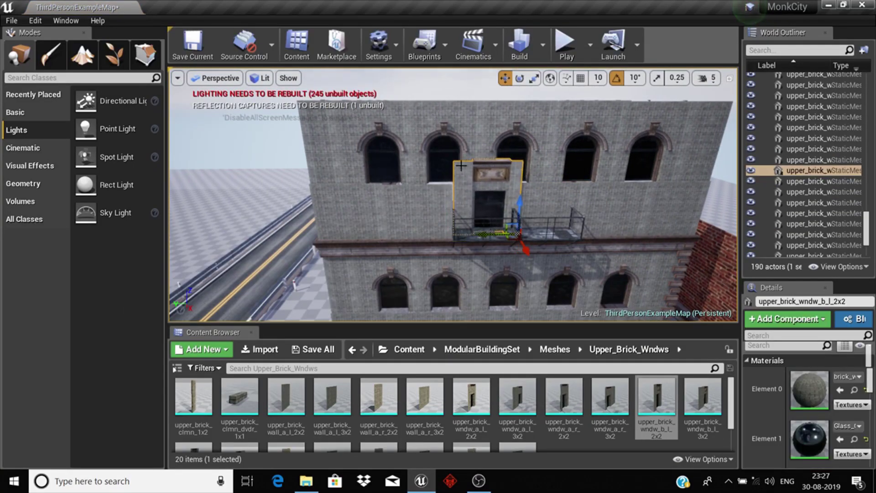
pyautogui.click(414, 157)
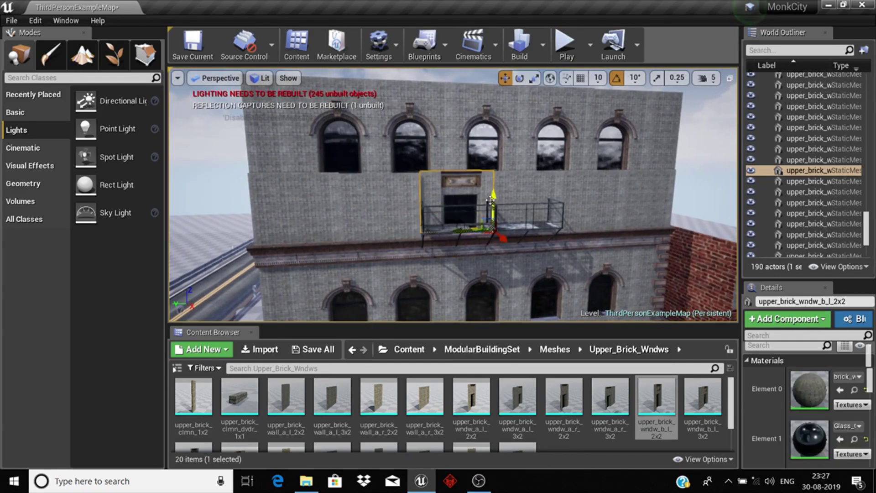
pyautogui.press('Delete')
pyautogui.click(517, 201)
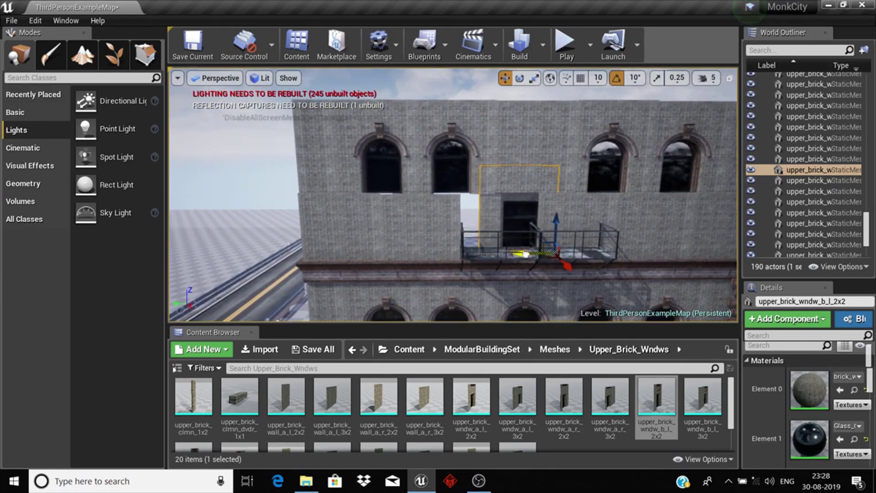
# Frame each wall piece around the balcony door in turn, ending on the brick column
pyautogui.click(429, 268)
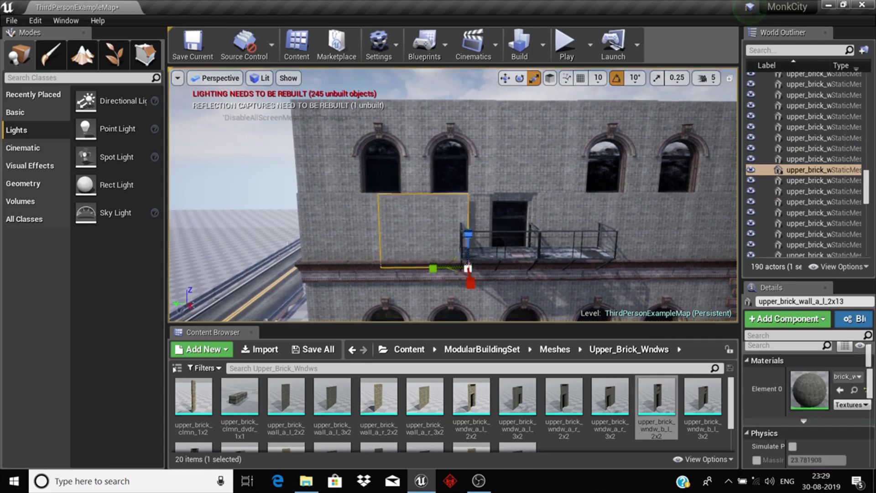
pyautogui.press('w')
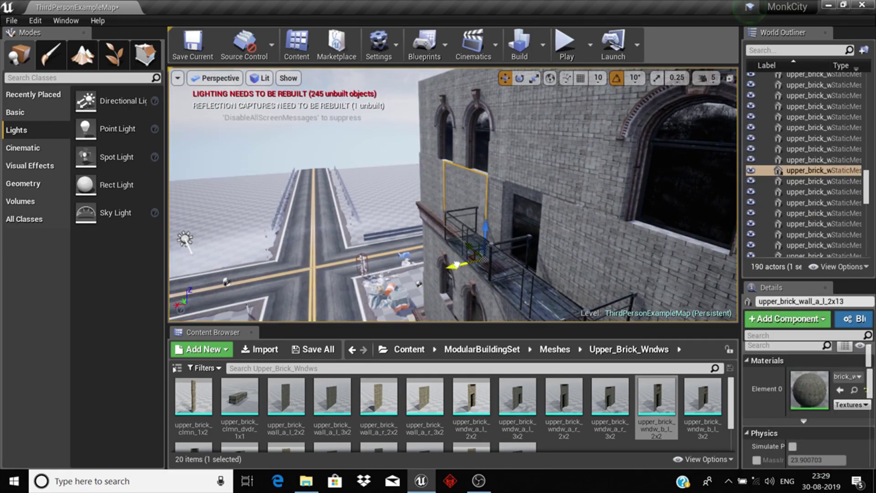
pyautogui.hotkey('ctrl', 'z')
pyautogui.press('f')
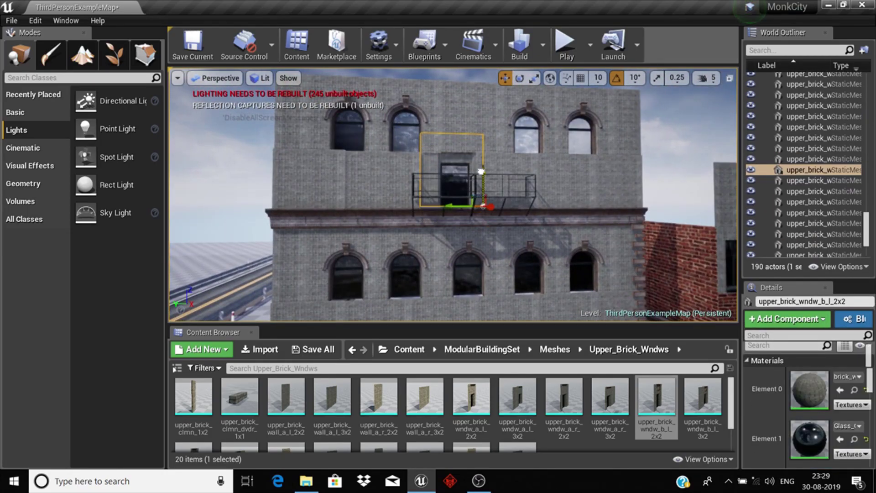
pyautogui.hotkey('ctrl', 'z')
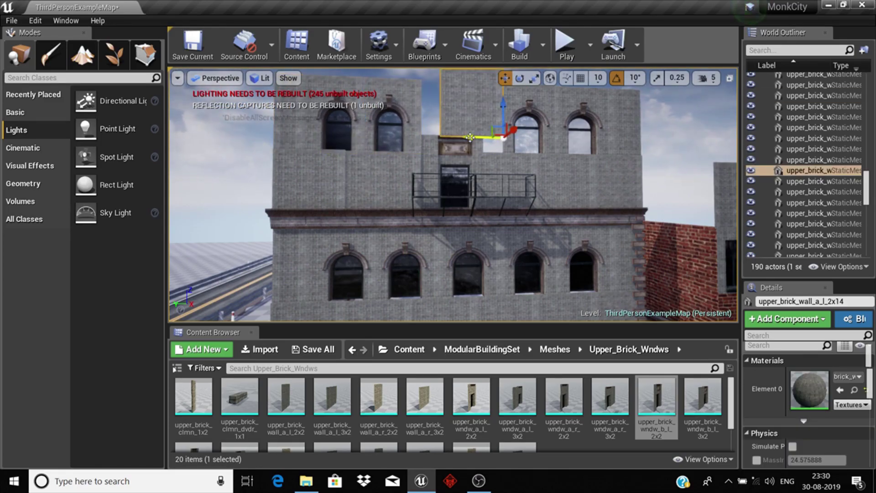
pyautogui.hotkey('ctrl', 'z')
pyautogui.hotkey('ctrl', 'z')
pyautogui.press('f')
pyautogui.press('r')
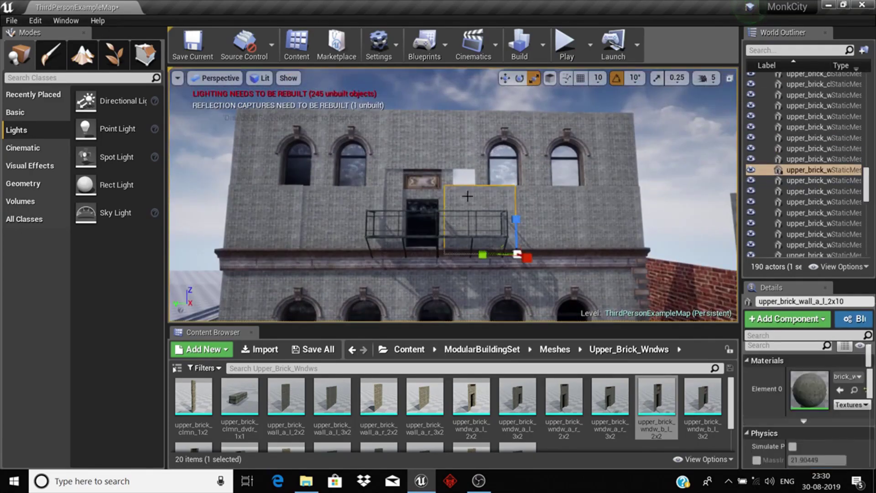
pyautogui.hotkey('ctrl', 'z')
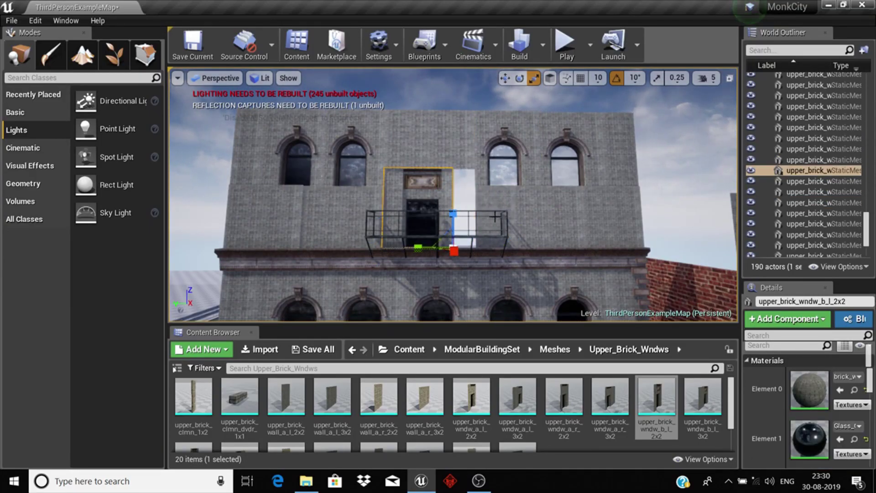
pyautogui.hotkey('ctrl', 'z')
pyautogui.press('f')
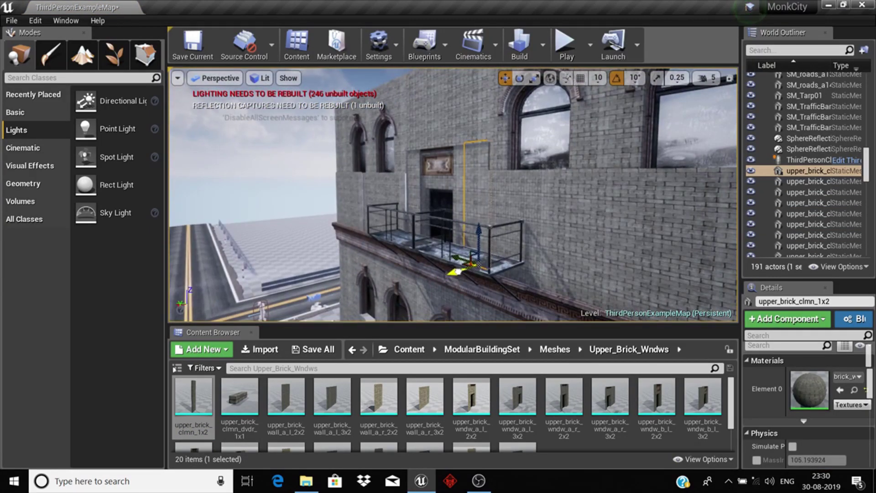
# Orbit to a low corner view of the ledge beams
pyautogui.keyDown('alt'); pyautogui.moveTo(480, 240); pyautogui.dragTo(448, 241); pyautogui.keyUp('alt')
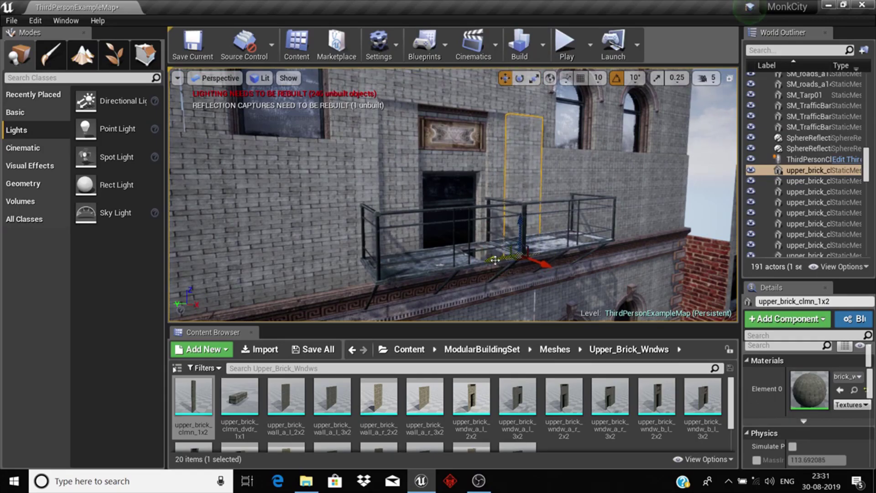
pyautogui.hotkey('ctrl', 'z')
pyautogui.press('f')
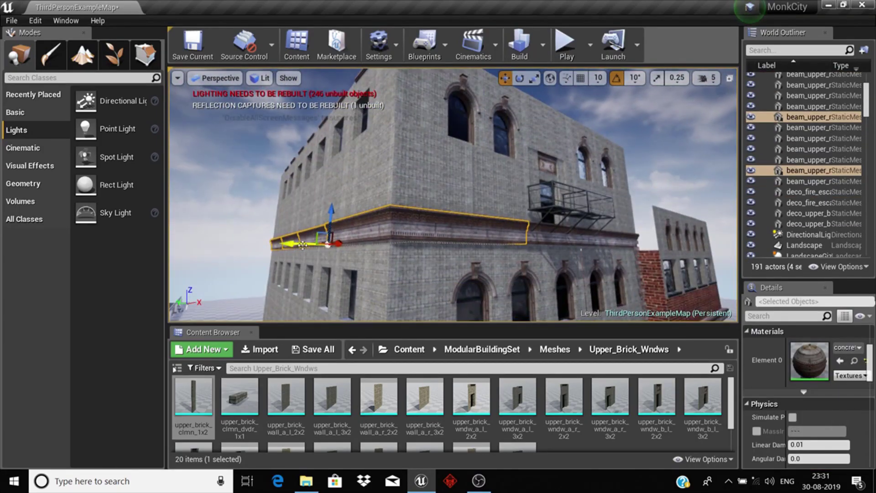
pyautogui.moveTo(302, 245)
pyautogui.keyDown('alt'); pyautogui.mouseDown()
pyautogui.moveTo(319, 223)
pyautogui.moveTo(614, 209)
pyautogui.mouseUp(); pyautogui.keyUp('alt')
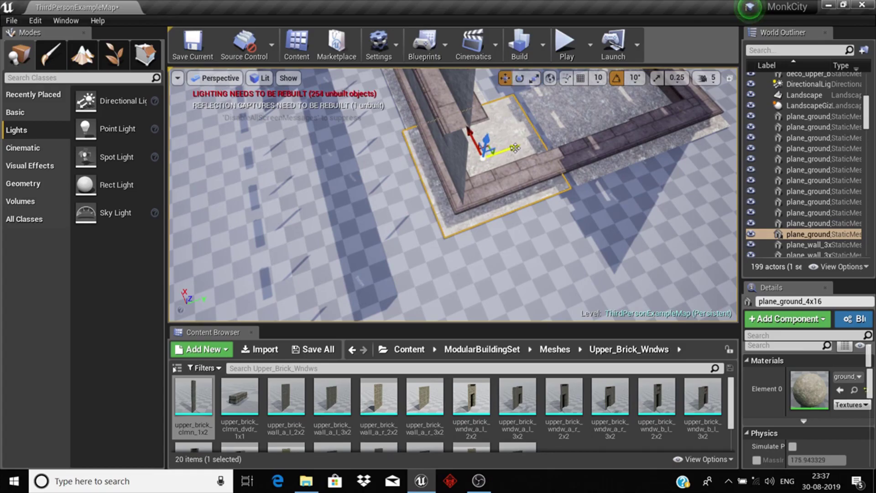
# Shift plane_ground slightly along Y and tint the SkyLight's Light Color light blue
pyautogui.moveTo(516, 147); pyautogui.dragTo(532, 137)
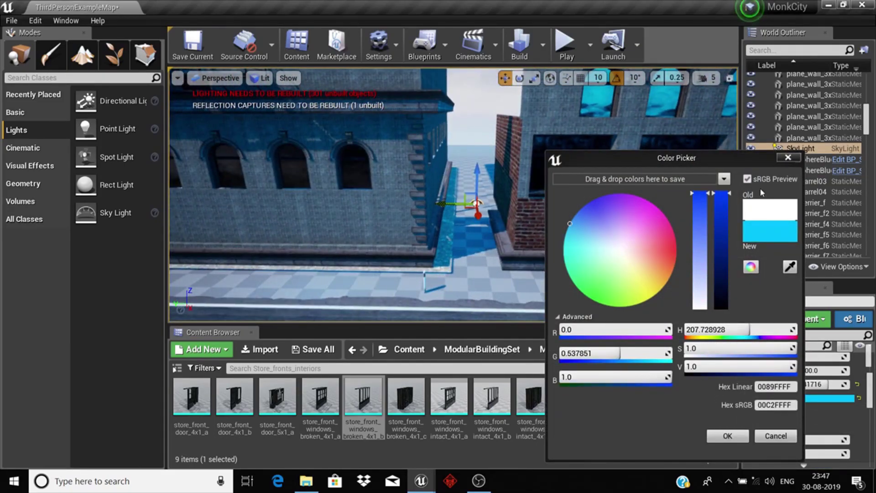
pyautogui.click(701, 196)
pyautogui.moveTo(723, 197); pyautogui.dragTo(723, 215)
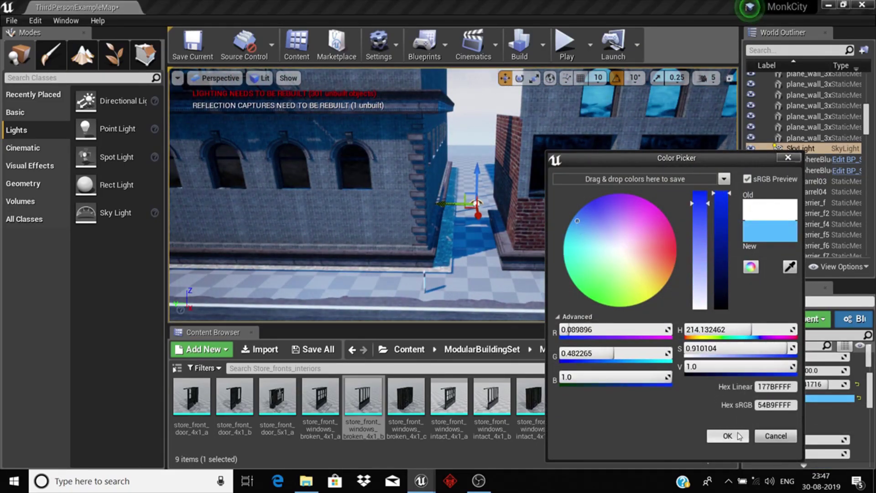
pyautogui.scroll(-1, 822, 449)
pyautogui.scroll(-5, 822, 449)
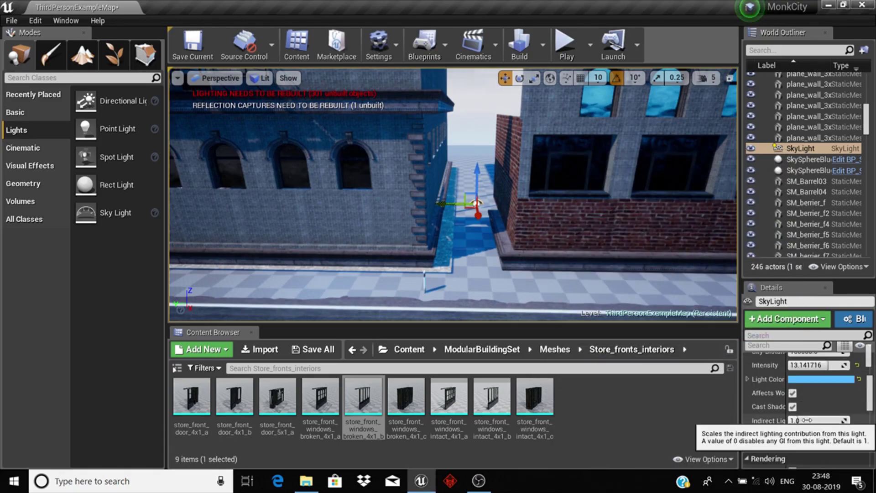
pyautogui.moveTo(817, 461); pyautogui.dragTo(803, 461)
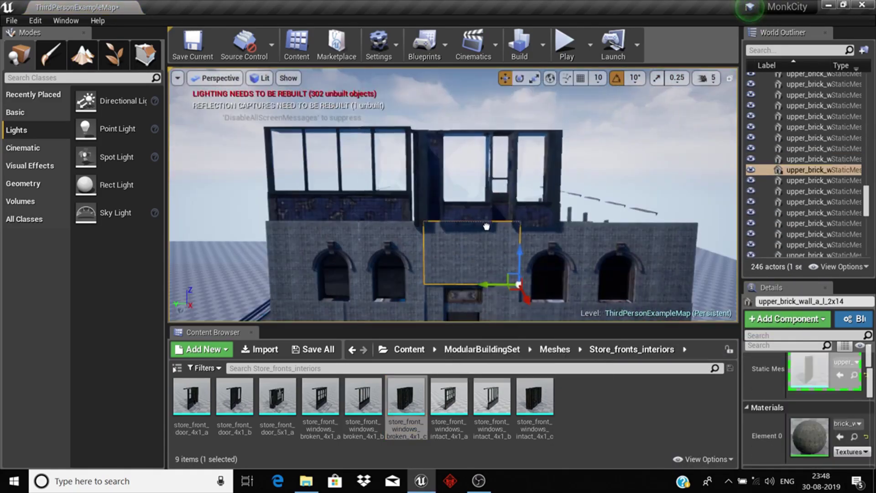
# Place two store_front_windows_broken pieces on the top floor, rotating one 90 degrees and duplicating it leftward
pyautogui.moveTo(406, 398); pyautogui.dragTo(485, 219)
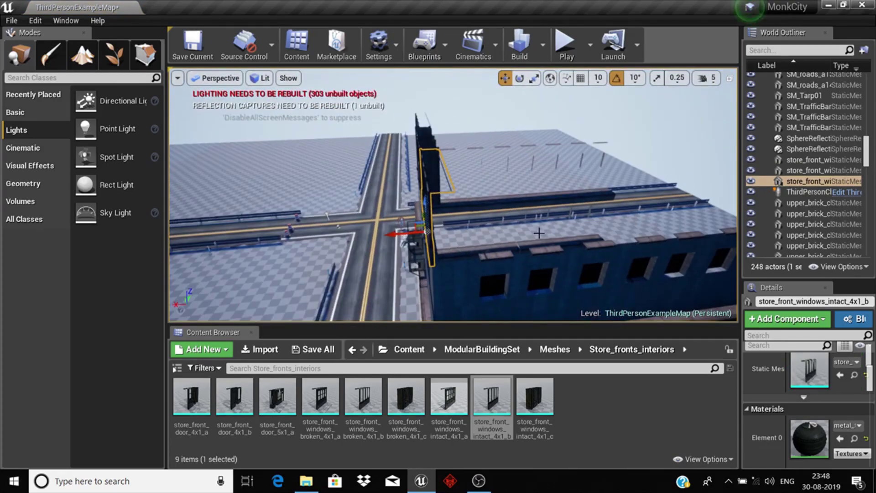
pyautogui.moveTo(580, 294); pyautogui.dragTo(283, 288, button='right')
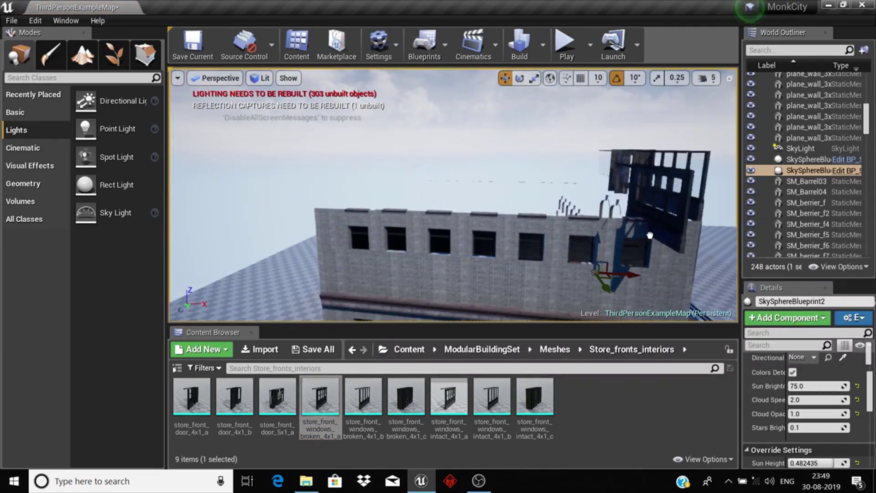
pyautogui.moveTo(320, 397); pyautogui.dragTo(658, 205)
pyautogui.press('e')
pyautogui.moveTo(703, 246); pyautogui.dragTo(685, 258)
pyautogui.moveTo(411, 224); pyautogui.dragTo(560, 223, button='right')
pyautogui.press('w')
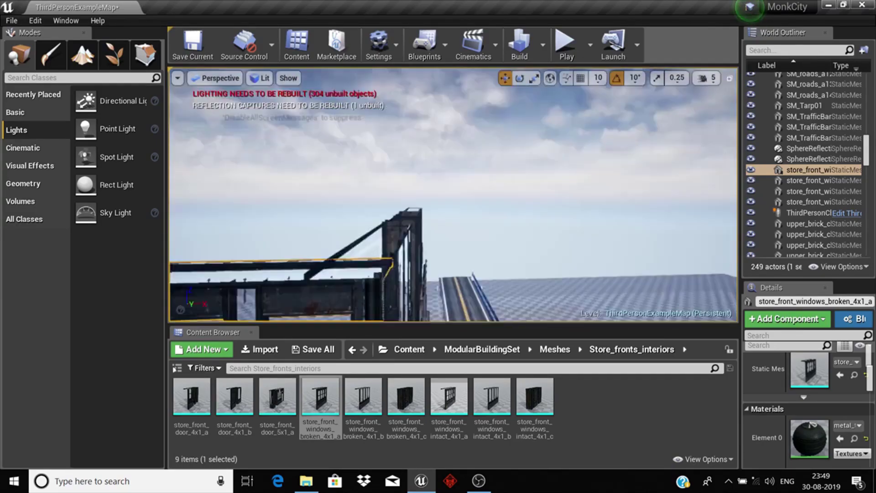
pyautogui.keyDown('alt'); pyautogui.moveTo(404, 222); pyautogui.dragTo(310, 222); pyautogui.keyUp('alt')
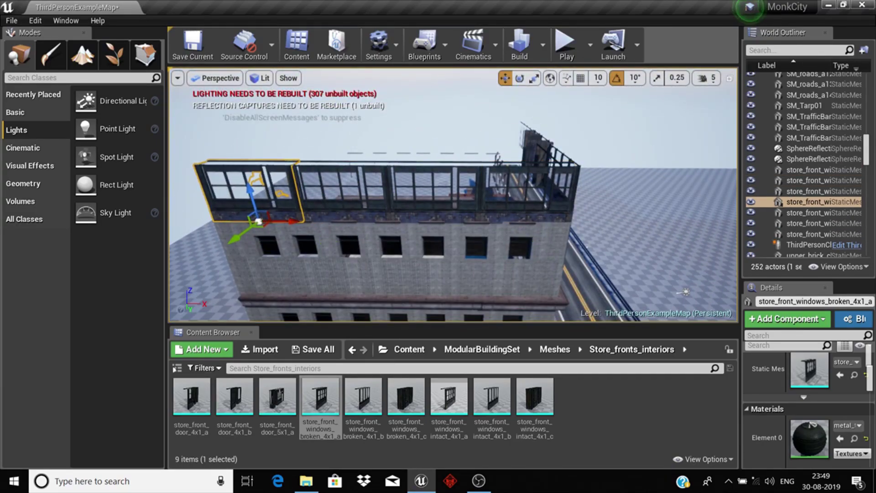
# Add another broken store-front window section and duplicate it along the roof edge
pyautogui.click(411, 132)
pyautogui.moveTo(411, 132)
pyautogui.mouseDown(button='right')
pyautogui.moveTo(496, 299)
pyautogui.moveTo(457, 274)
pyautogui.mouseUp(button='right')
pyautogui.moveTo(406, 396); pyautogui.dragTo(457, 241)
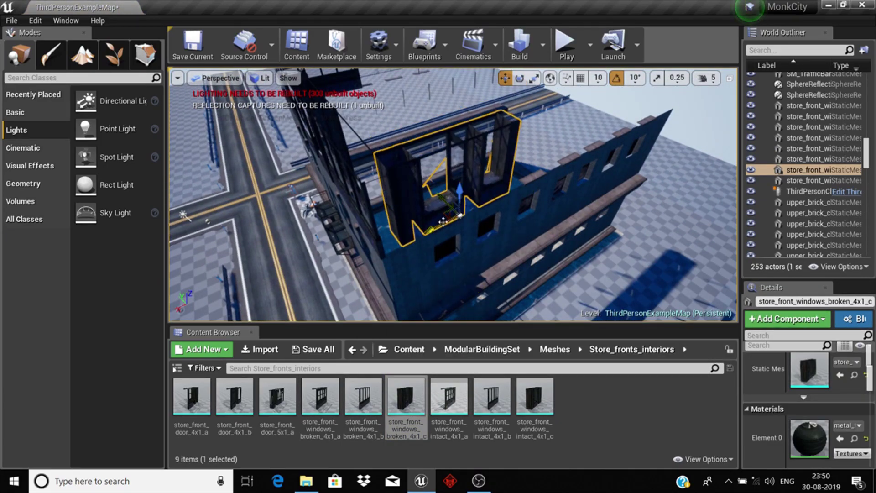
pyautogui.keyDown('alt'); pyautogui.moveTo(425, 206); pyautogui.dragTo(341, 231); pyautogui.keyUp('alt')
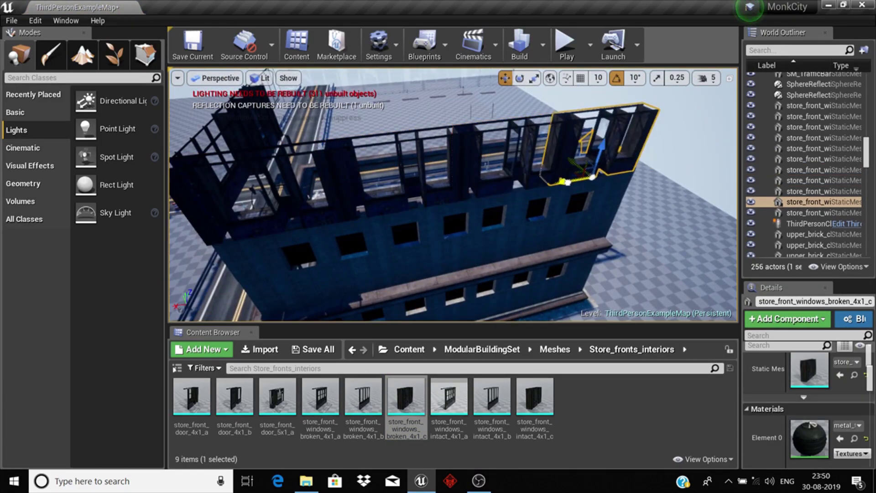
pyautogui.press('f')
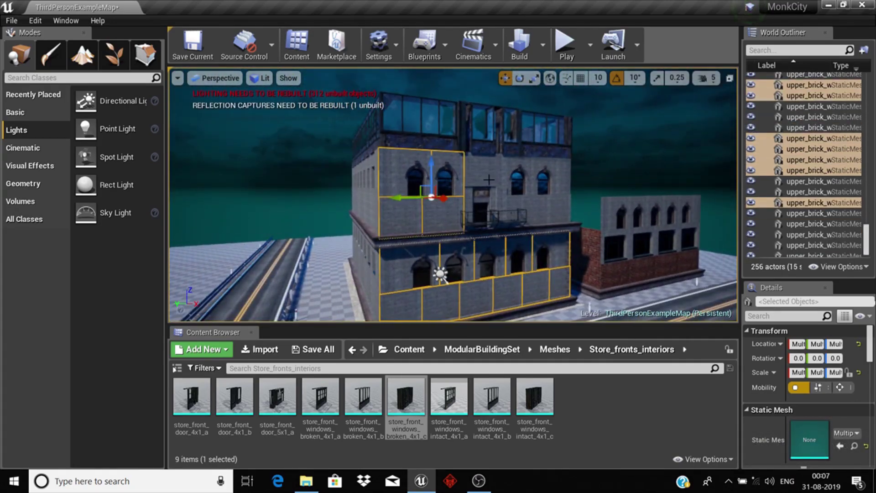
# Select the upper storey's brick wall pieces, undoing the accidental move, ready to move them
pyautogui.keyDown('ctrl'); pyautogui.click(567, 187); pyautogui.keyUp('ctrl')
pyautogui.hotkey('ctrl', 'z')
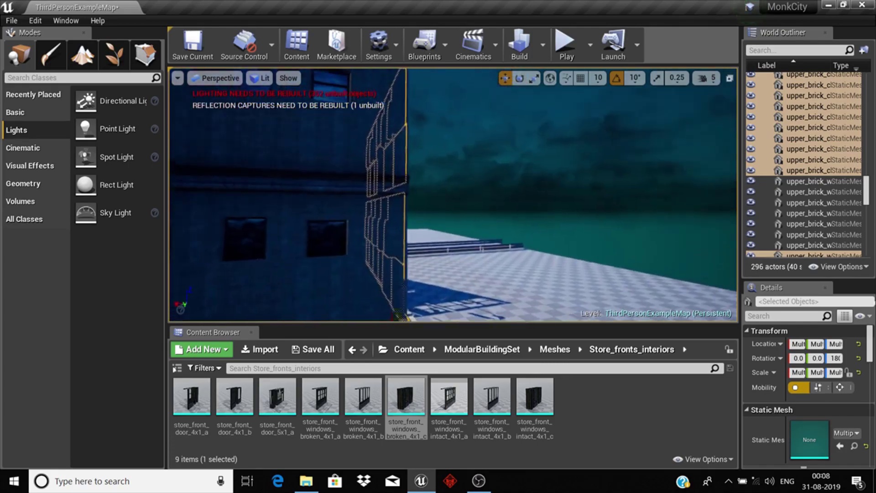
pyautogui.press('w')
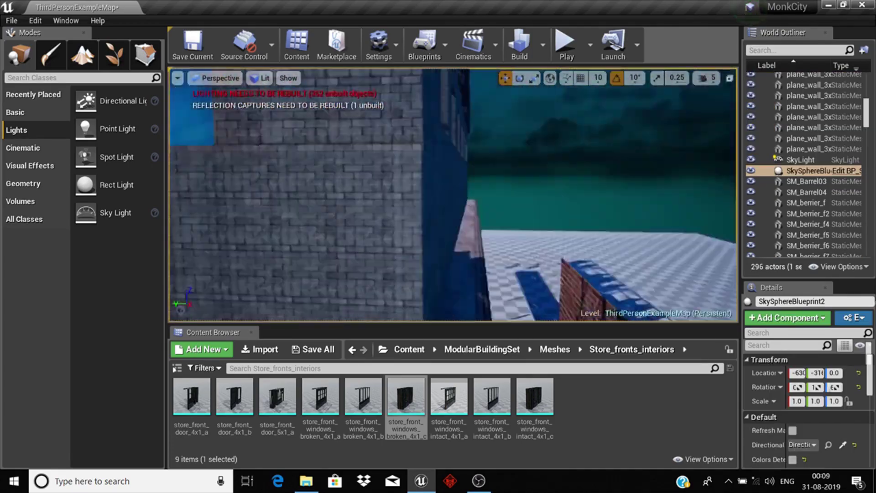
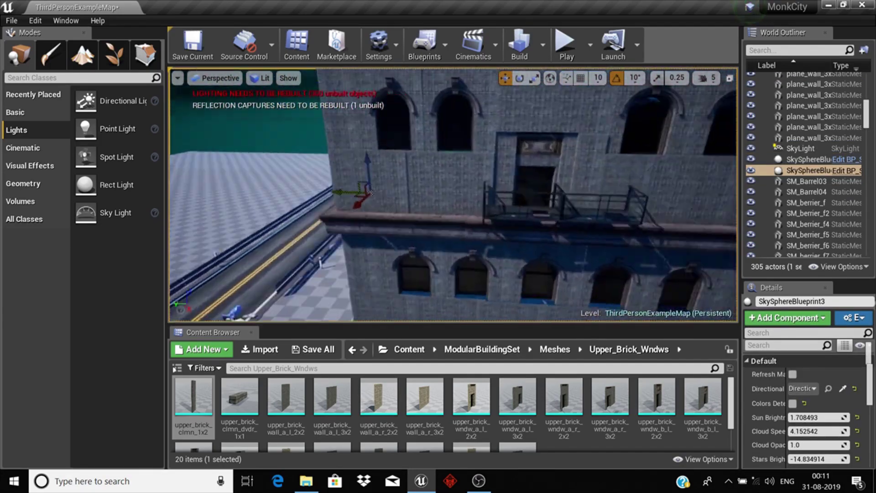
# Undo the accidental balcony duplicate and Ctrl-click the upper facade wall pieces into the selection
pyautogui.click(525, 201)
pyautogui.hotkey('ctrl', 'z')
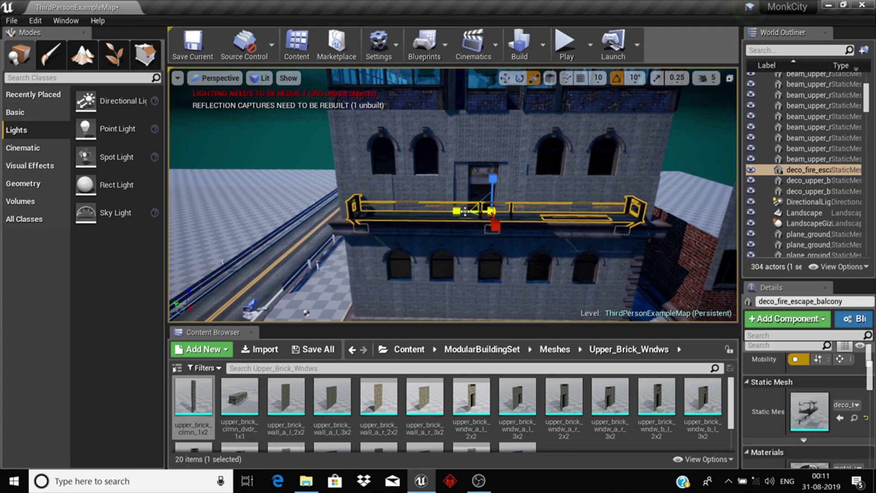
pyautogui.moveTo(465, 211); pyautogui.dragTo(411, 214)
pyautogui.moveTo(494, 259); pyautogui.dragTo(315, 78, button='right')
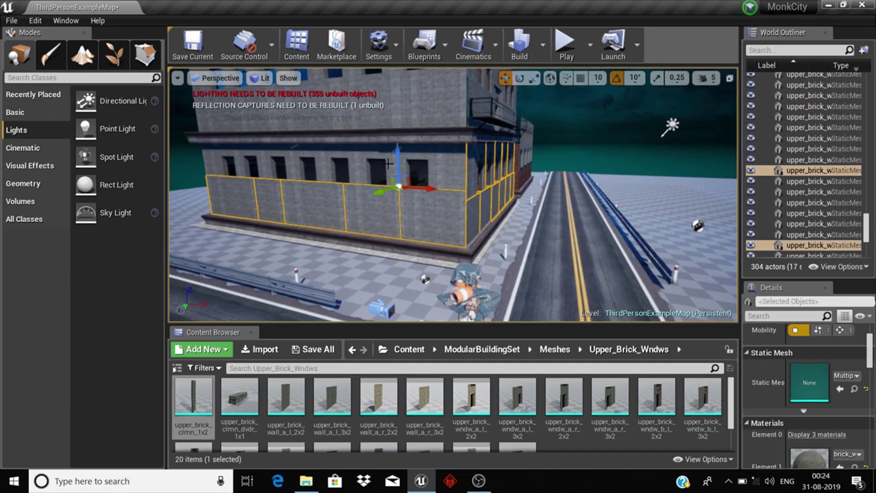
pyautogui.moveTo(221, 156); pyautogui.dragTo(221, 157, button='right')
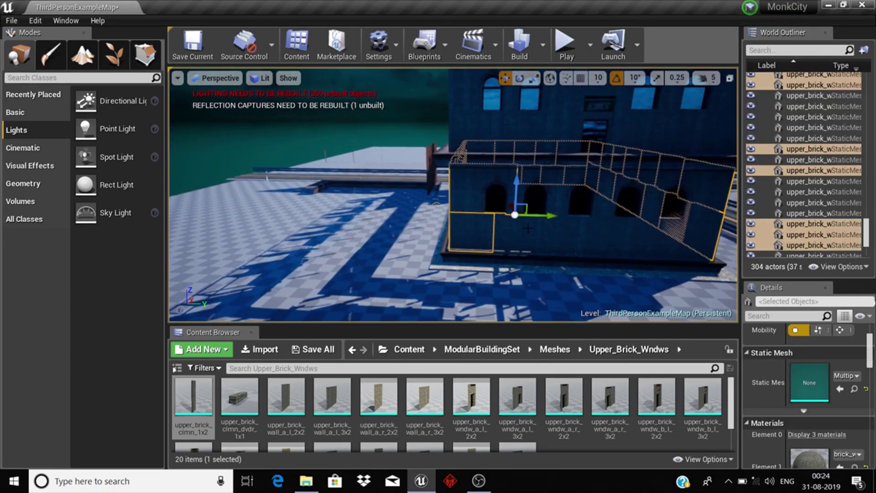
pyautogui.moveTo(462, 208); pyautogui.dragTo(463, 208, button='right')
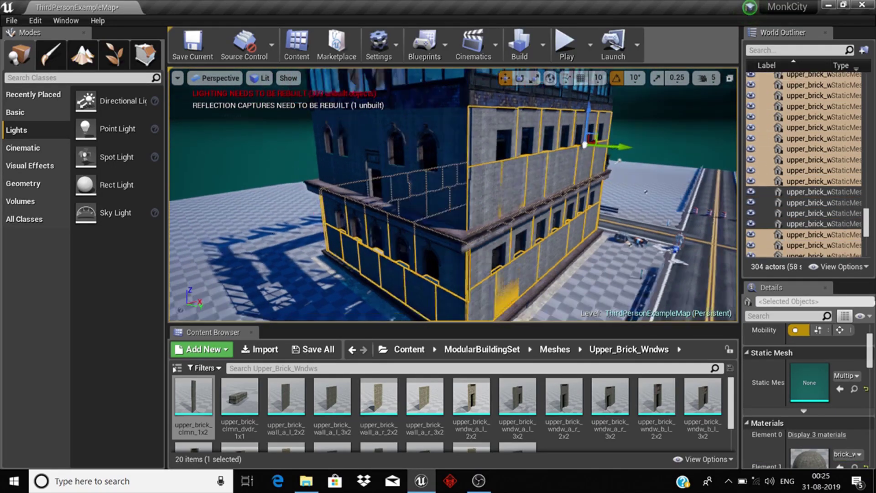
pyautogui.keyDown('ctrl'); pyautogui.click(420, 179); pyautogui.keyUp('ctrl')
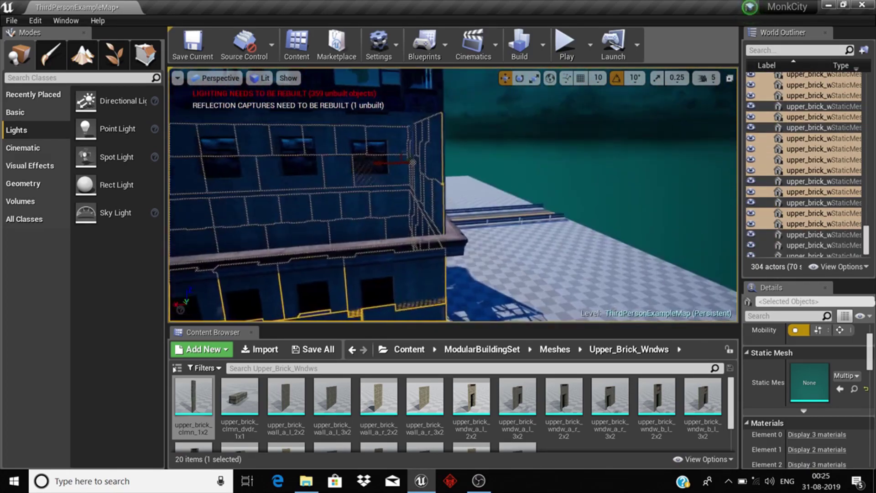
pyautogui.keyDown('ctrl'); pyautogui.click(356, 173); pyautogui.keyUp('ctrl')
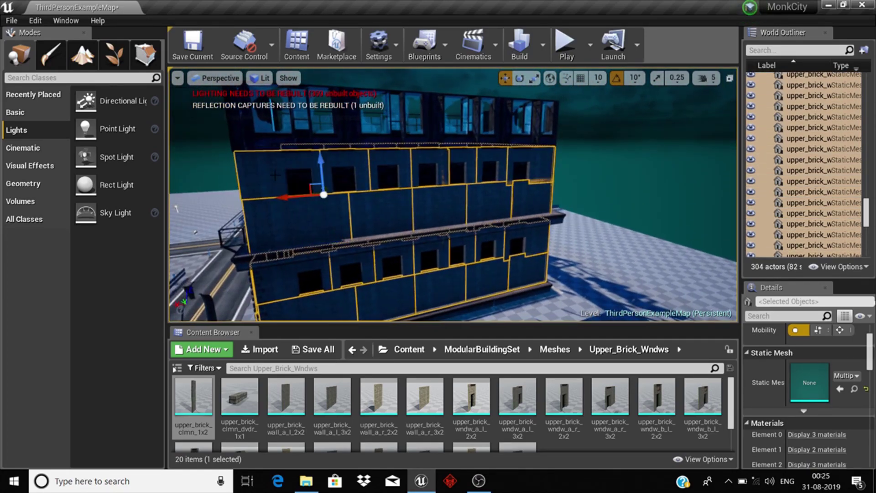
# Add the building's wall pieces, upper window row and beams to the selection, excluding the sky sphere
pyautogui.keyDown('ctrl'); pyautogui.click(313, 202); pyautogui.keyUp('ctrl')
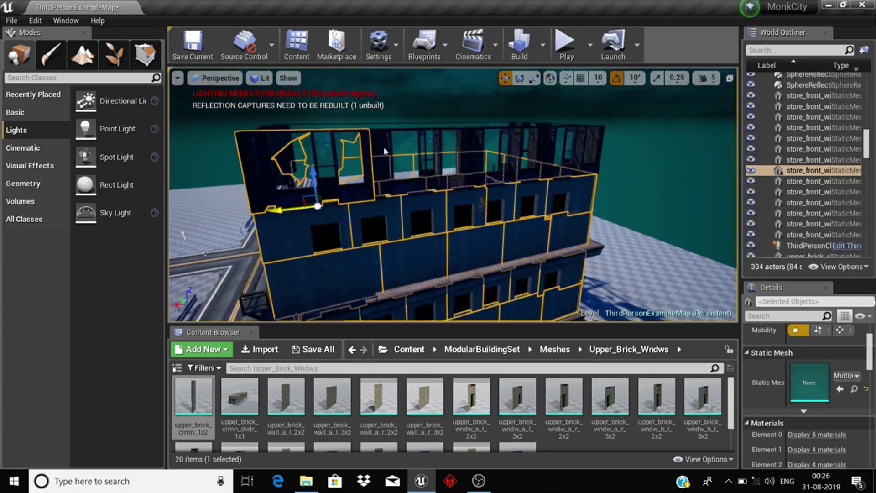
pyautogui.moveTo(407, 176)
pyautogui.mouseDown(button='right')
pyautogui.moveTo(521, 147)
pyautogui.moveTo(480, 99)
pyautogui.moveTo(393, 180)
pyautogui.mouseUp(button='right')
pyautogui.keyDown('ctrl'); pyautogui.click(521, 147); pyautogui.keyUp('ctrl')
pyautogui.keyDown('ctrl'); pyautogui.click(521, 147); pyautogui.keyUp('ctrl')
pyautogui.keyDown('ctrl'); pyautogui.click(393, 179); pyautogui.keyUp('ctrl')
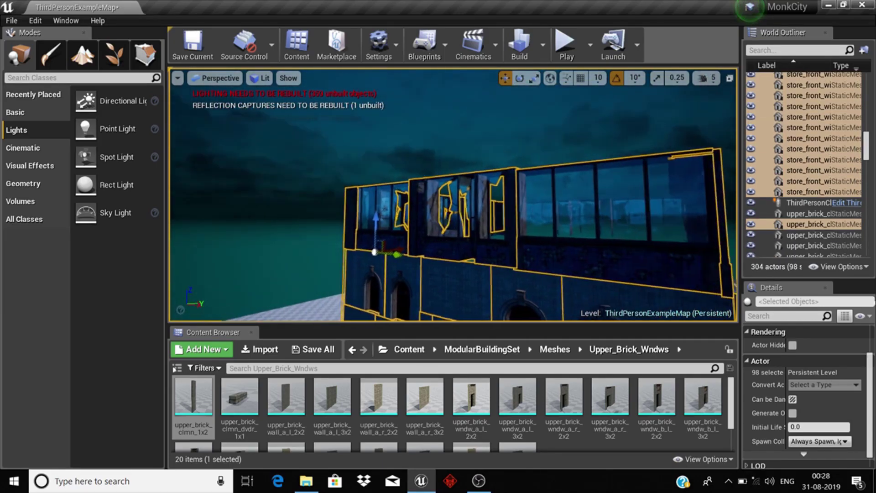
pyautogui.moveTo(375, 251)
pyautogui.mouseDown(button='right')
pyautogui.moveTo(321, 264)
pyautogui.moveTo(211, 132)
pyautogui.mouseUp(button='right')
pyautogui.keyDown('ctrl'); pyautogui.click(321, 264); pyautogui.keyUp('ctrl')
pyautogui.keyDown('ctrl'); pyautogui.click(212, 132); pyautogui.keyUp('ctrl')
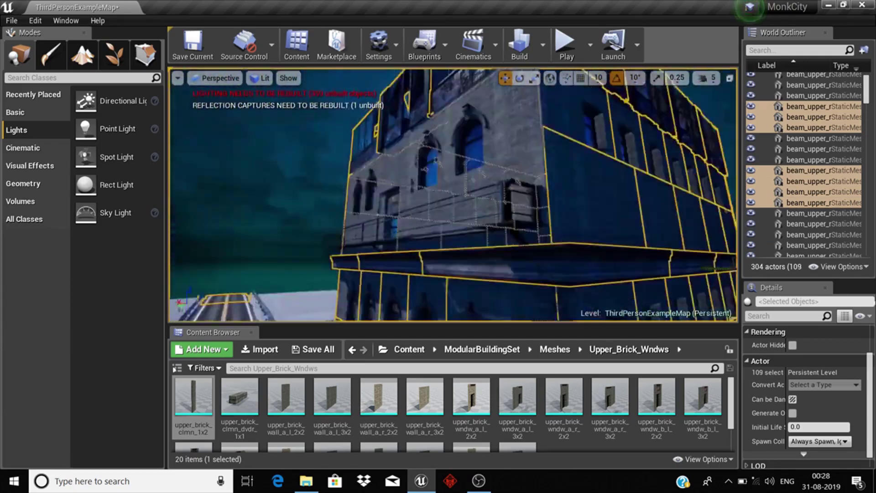
# Ctrl-click every wall ledge piece around the building, corners included, into the selection
pyautogui.keyDown('ctrl'); pyautogui.click(328, 187); pyautogui.keyUp('ctrl')
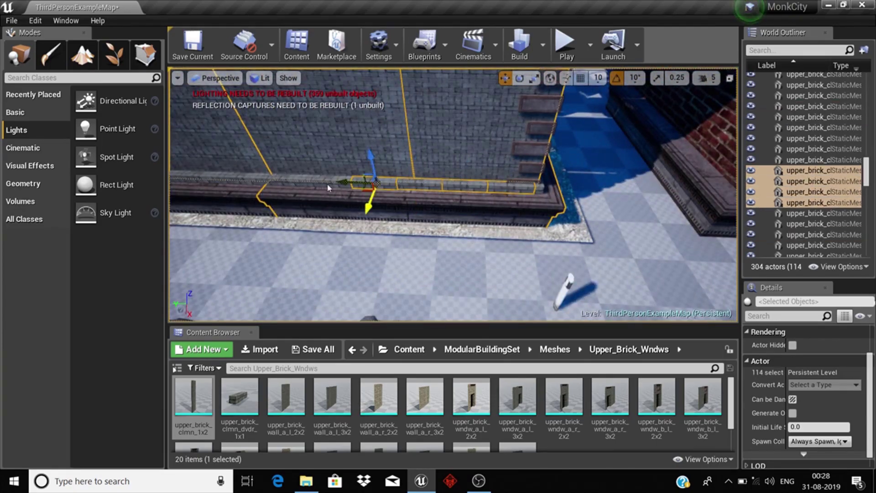
pyautogui.keyDown('ctrl'); pyautogui.click(534, 196); pyautogui.keyUp('ctrl')
pyautogui.keyDown('ctrl'); pyautogui.click(414, 184); pyautogui.keyUp('ctrl')
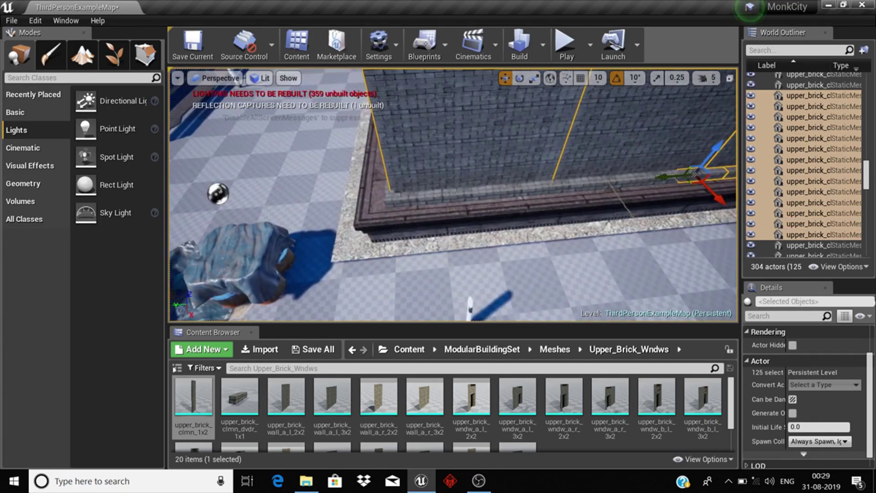
pyautogui.keyDown('ctrl'); pyautogui.click(426, 181); pyautogui.keyUp('ctrl')
pyautogui.keyDown('ctrl'); pyautogui.click(327, 205); pyautogui.keyUp('ctrl')
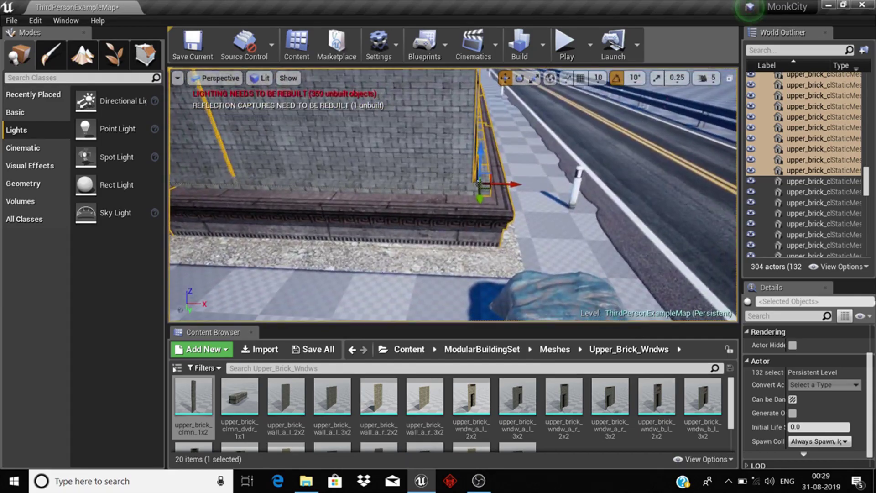
pyautogui.keyDown('ctrl'); pyautogui.click(466, 203); pyautogui.keyUp('ctrl')
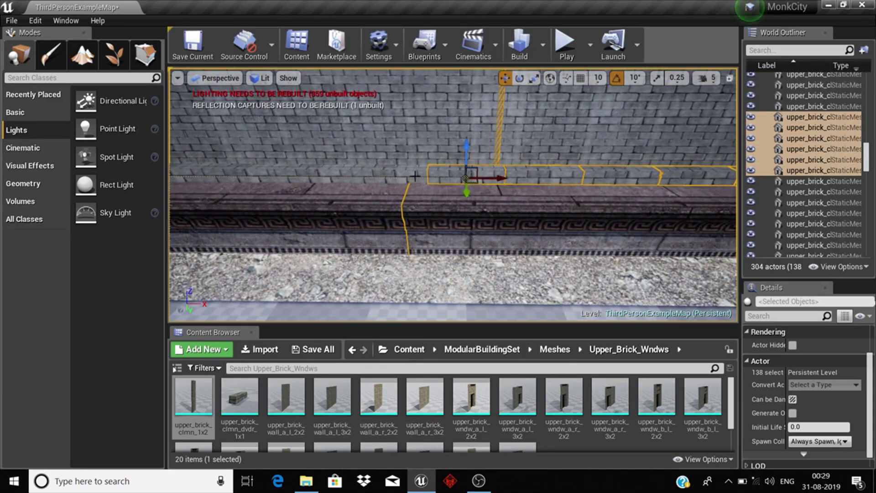
pyautogui.keyDown('ctrl'); pyautogui.click(395, 170); pyautogui.keyUp('ctrl')
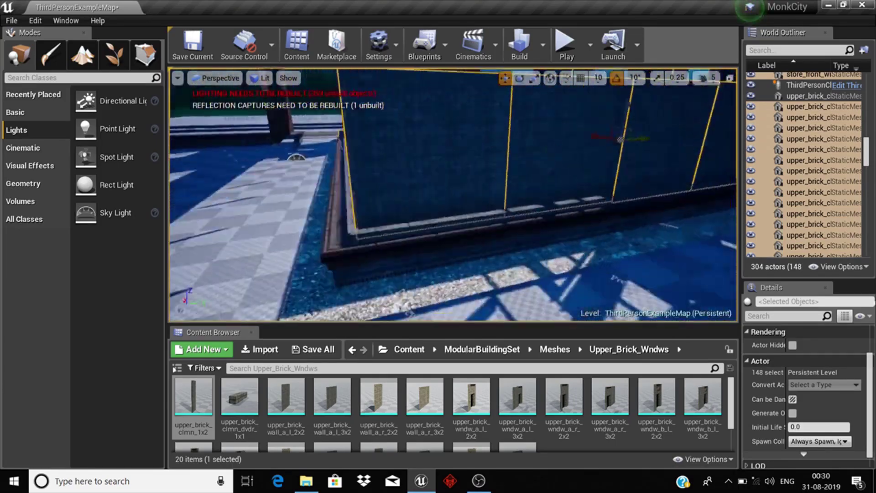
pyautogui.keyDown('ctrl'); pyautogui.click(572, 229); pyautogui.keyUp('ctrl')
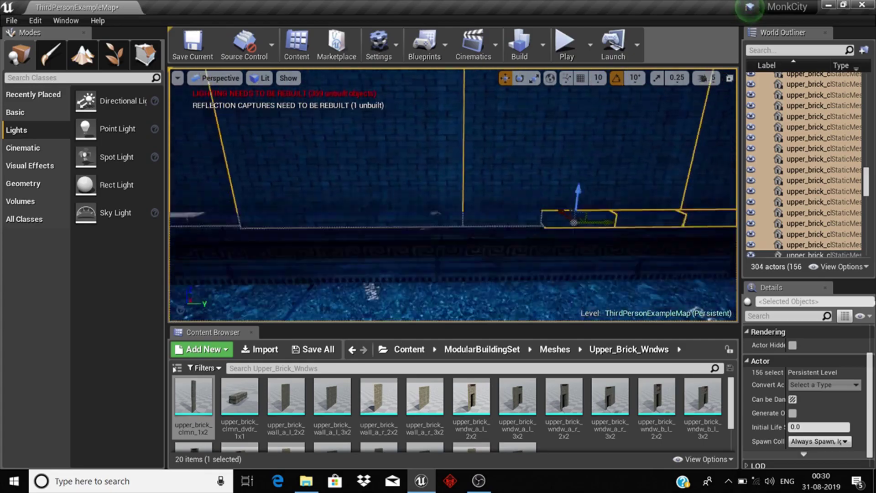
pyautogui.keyDown('ctrl'); pyautogui.click(368, 226); pyautogui.keyUp('ctrl')
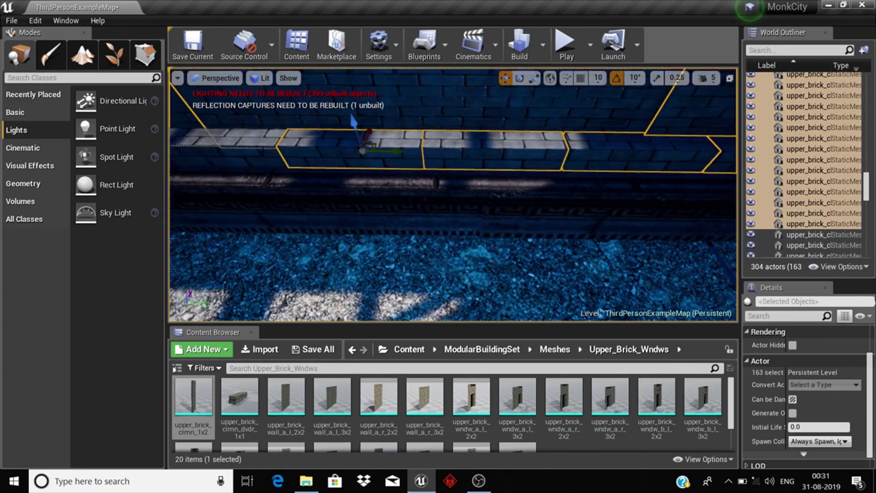
pyautogui.keyDown('ctrl'); pyautogui.click(492, 269); pyautogui.keyUp('ctrl')
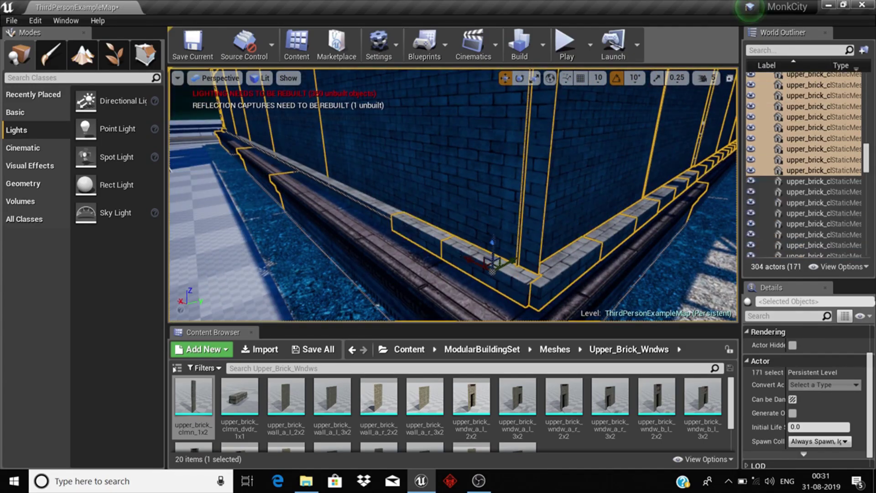
pyautogui.keyDown('ctrl'); pyautogui.click(292, 165); pyautogui.keyUp('ctrl')
# Add the five upper ledge pieces, then clear the selection and view the streets from above
pyautogui.moveTo(475, 247); pyautogui.dragTo(625, 290, button='right')
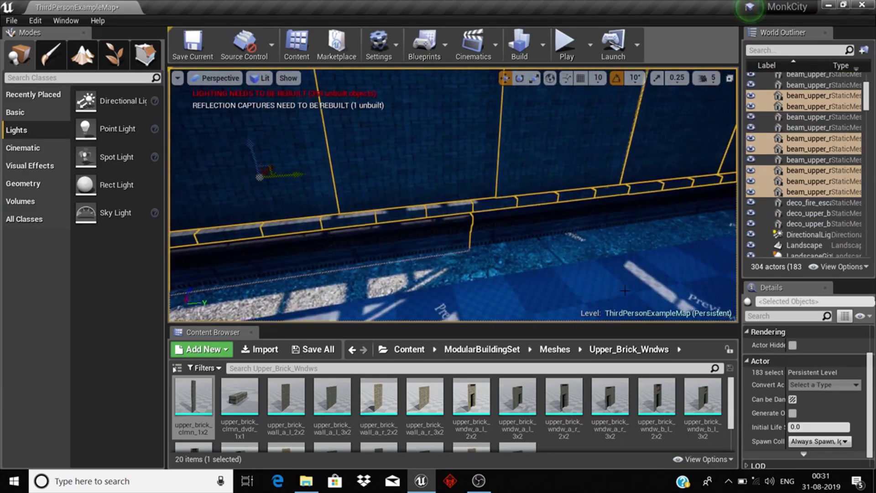
pyautogui.moveTo(568, 254); pyautogui.dragTo(603, 256, button='right')
pyautogui.keyDown('ctrl'); pyautogui.keyDown('alt'); pyautogui.moveTo(440, 183); pyautogui.dragTo(553, 124); pyautogui.keyUp('alt'); pyautogui.keyUp('ctrl')
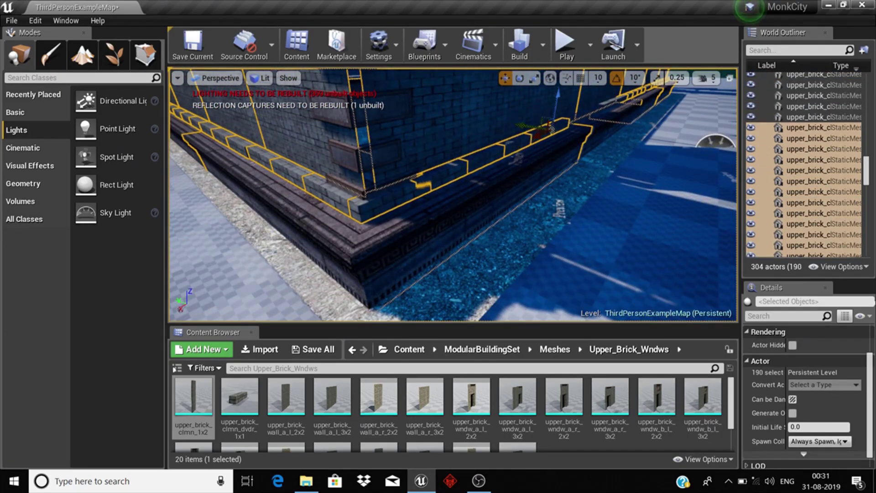
pyautogui.moveTo(629, 201); pyautogui.dragTo(594, 214, button='right')
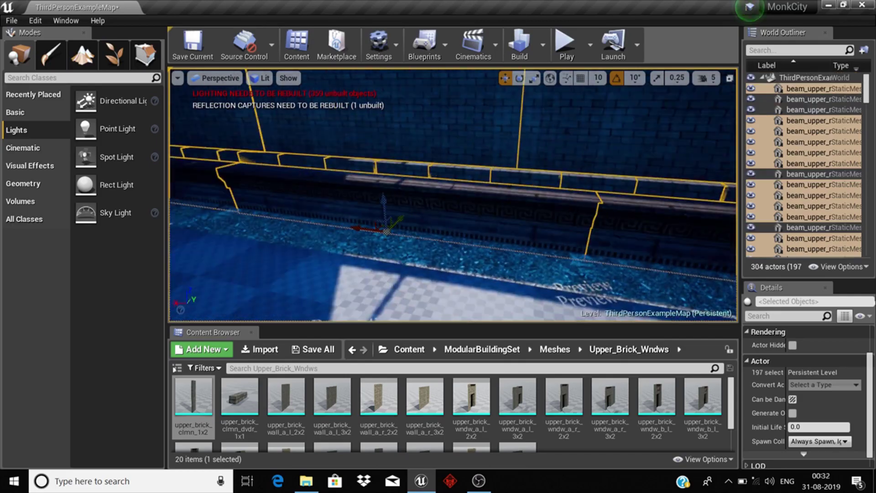
pyautogui.press('Escape')
# Alt-drag copies of Building3 onto lots left and right of the road
pyautogui.moveTo(453, 195); pyautogui.dragTo(454, 173, button='right')
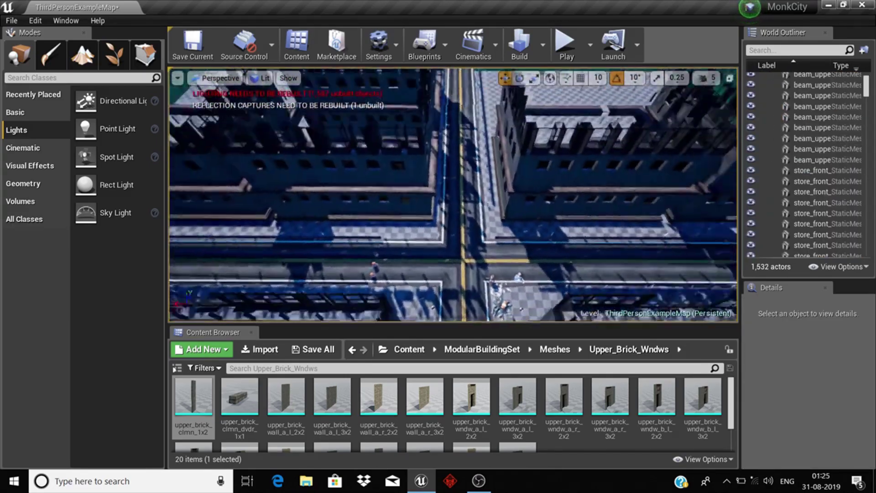
pyautogui.click(562, 196)
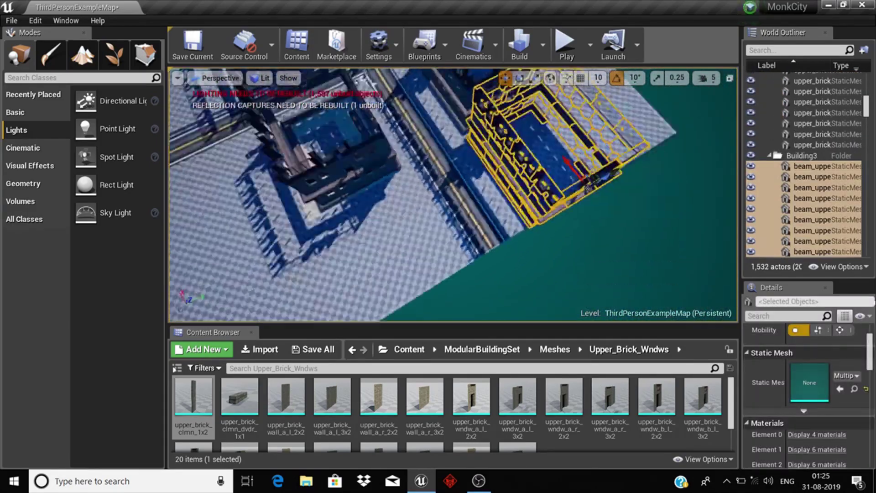
pyautogui.keyDown('alt'); pyautogui.moveTo(503, 277); pyautogui.dragTo(266, 262); pyautogui.keyUp('alt')
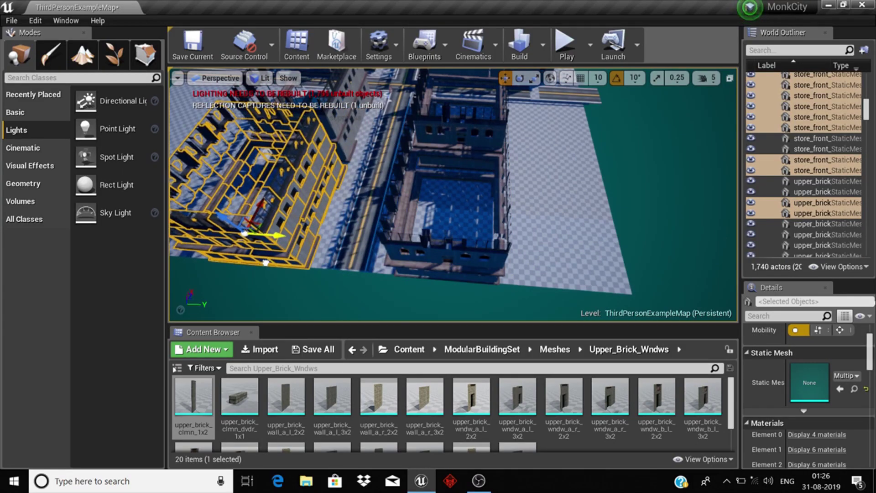
pyautogui.moveTo(364, 215)
pyautogui.mouseDown(button='right')
pyautogui.moveTo(276, 252)
pyautogui.moveTo(337, 209)
pyautogui.mouseUp(button='right')
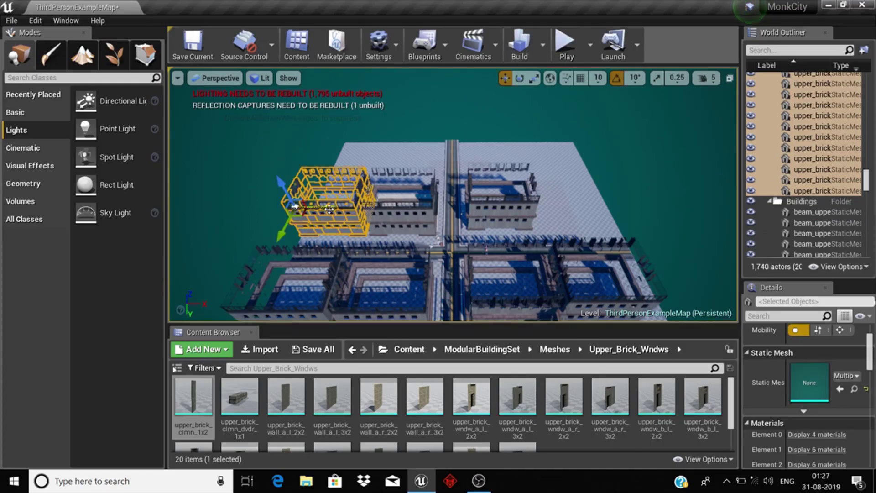
pyautogui.keyDown('alt'); pyautogui.moveTo(337, 209); pyautogui.dragTo(525, 214); pyautogui.keyUp('alt')
# Select the landscape and frame it for an aerial view over the city blocks
pyautogui.moveTo(452, 197); pyautogui.dragTo(452, 196, button='right')
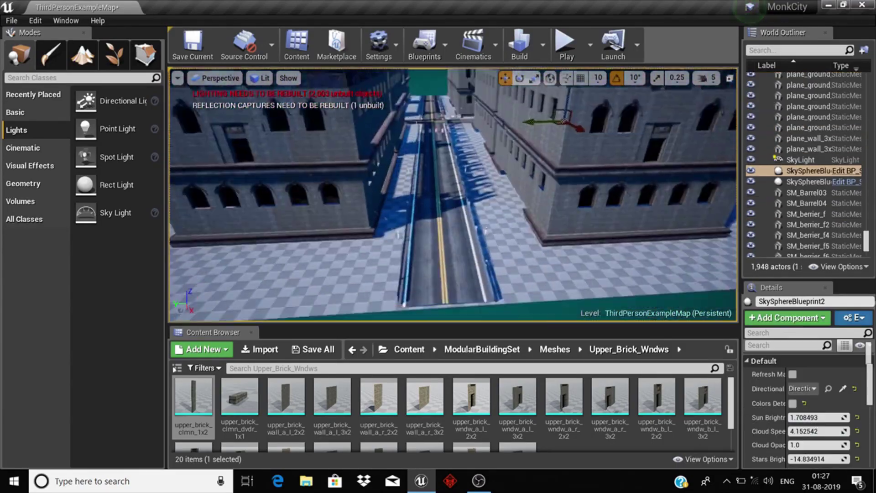
pyautogui.click(456, 137)
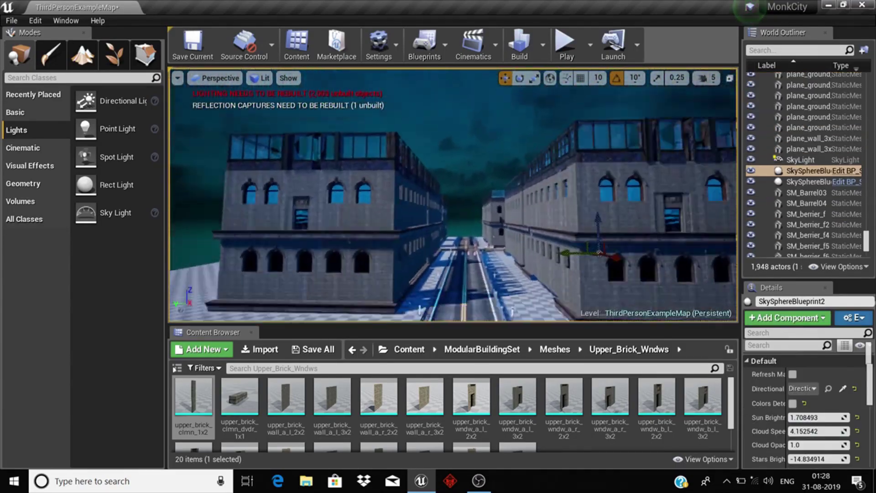
pyautogui.moveTo(452, 196); pyautogui.dragTo(452, 174, button='right')
pyautogui.click(573, 181)
pyautogui.press('f')
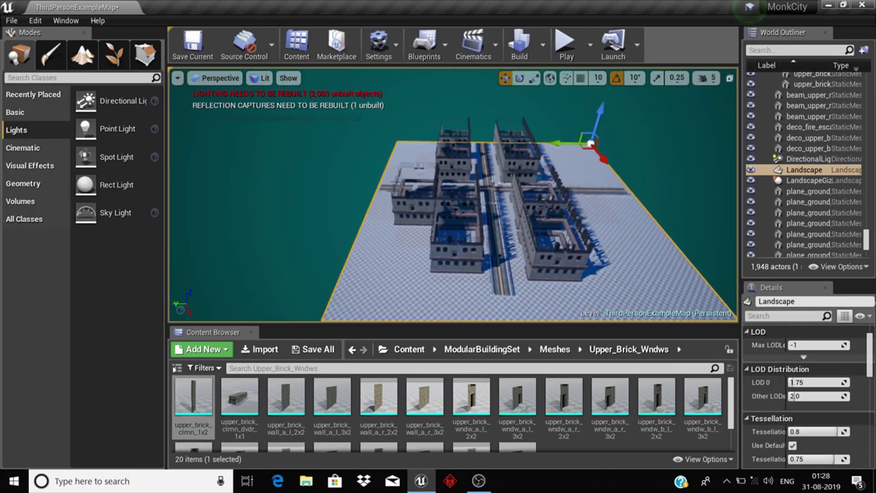
pyautogui.moveTo(452, 196); pyautogui.dragTo(474, 246, button='right')
# Duplicate a building from the building5 group onto the crossroads corner to its left
pyautogui.click(580, 182)
pyautogui.keyDown('alt'); pyautogui.moveTo(632, 213); pyautogui.dragTo(474, 210); pyautogui.keyUp('alt')
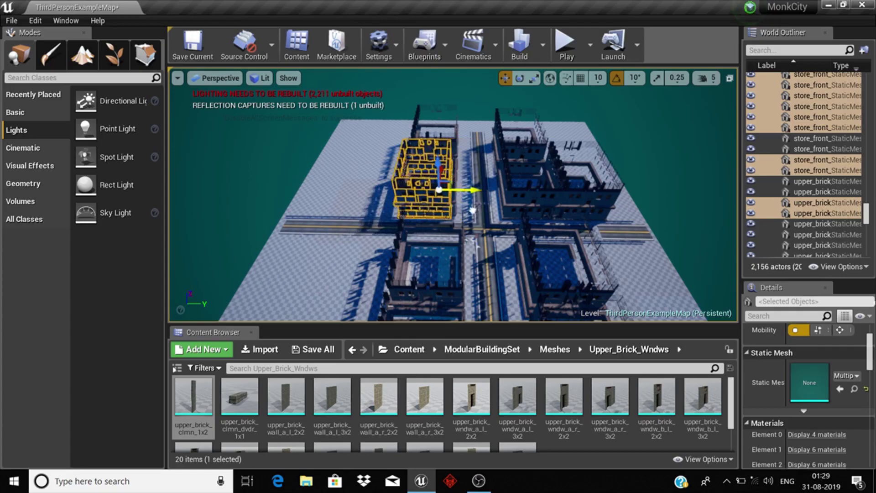
pyautogui.moveTo(350, 190)
pyautogui.mouseDown(button='right')
pyautogui.moveTo(421, 190)
pyautogui.moveTo(347, 192)
pyautogui.mouseUp(button='right')
pyautogui.click(422, 190)
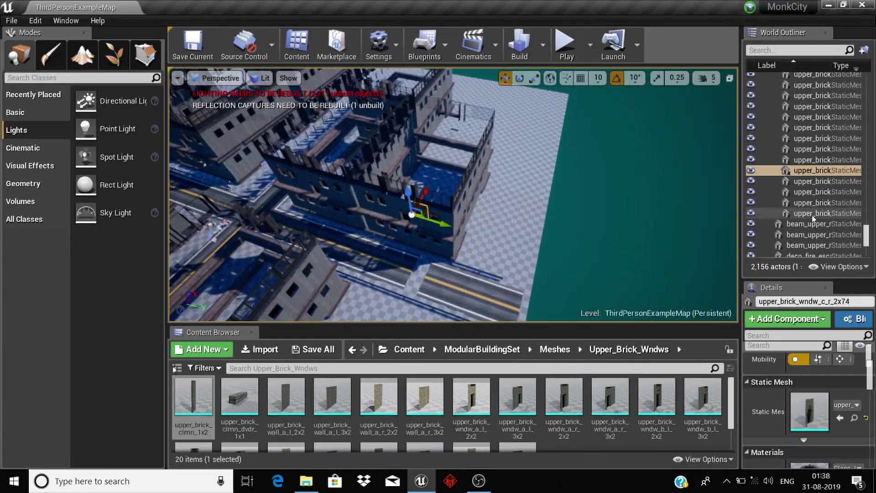
# Frame the whole building and place a copy of it on a new lot
pyautogui.click(812, 213)
pyautogui.keyDown('shift'); pyautogui.click(812, 92); pyautogui.keyUp('shift')
pyautogui.press('f')
pyautogui.keyDown('alt'); pyautogui.keyDown('shift'); pyautogui.moveTo(470, 228); pyautogui.dragTo(473, 239); pyautogui.keyUp('shift'); pyautogui.keyUp('alt')
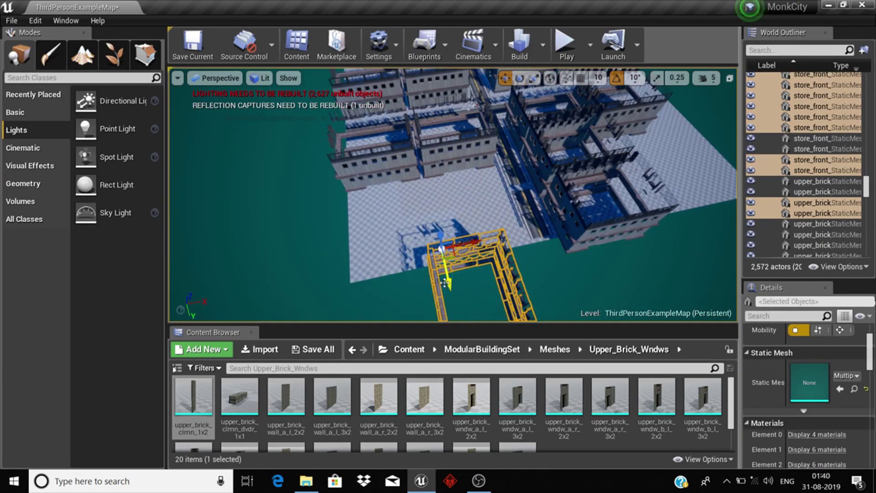
pyautogui.moveTo(437, 180); pyautogui.dragTo(411, 173, button='right')
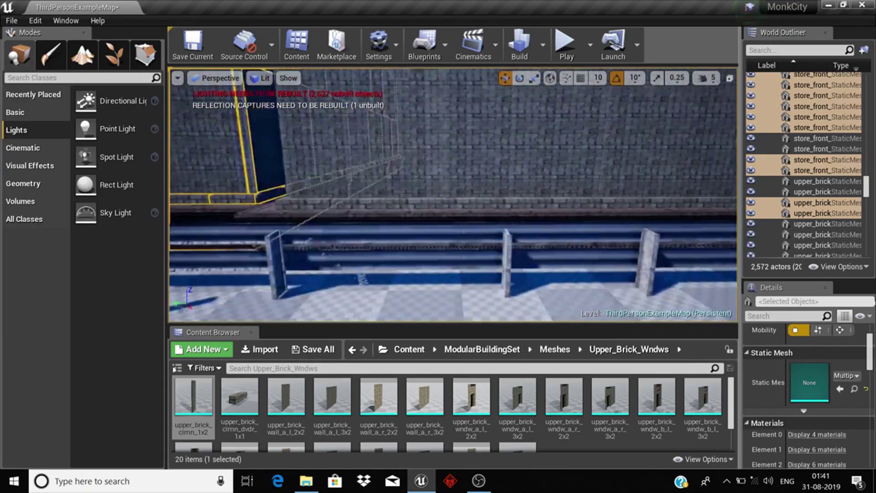
# Rotate the building 30 degrees and Alt-drag a duplicate into another spot in the block
pyautogui.press('f')
pyautogui.press('e')
pyautogui.moveTo(520, 110); pyautogui.dragTo(525, 120)
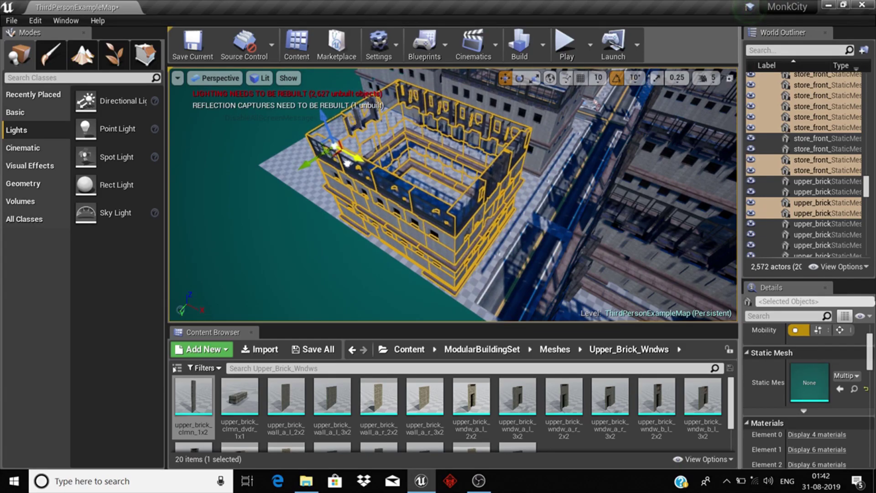
pyautogui.moveTo(553, 259); pyautogui.dragTo(539, 247, button='right')
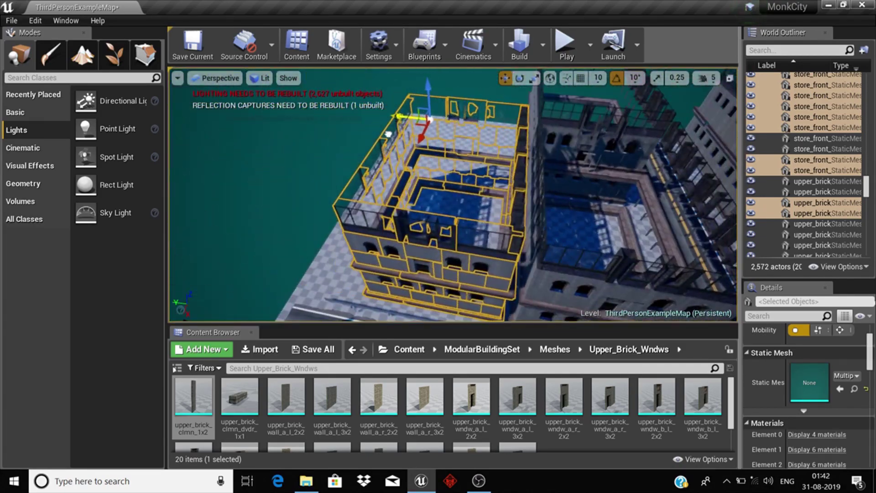
pyautogui.moveTo(539, 247); pyautogui.dragTo(530, 195, button='right')
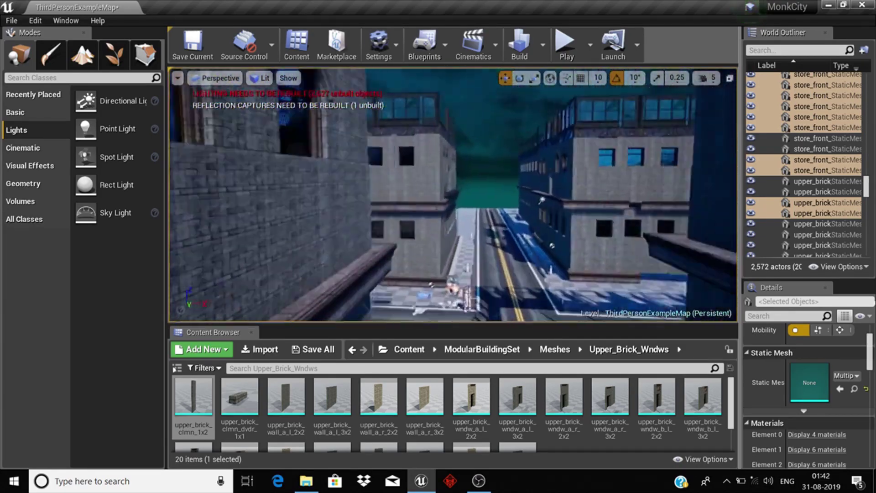
pyautogui.press('f')
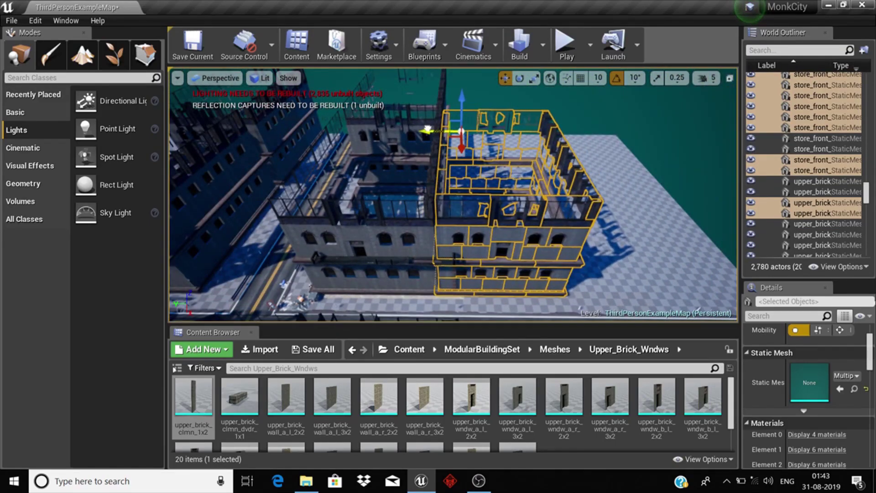
# Duplicate the building into another spot in the block and reselect it
pyautogui.press('f')
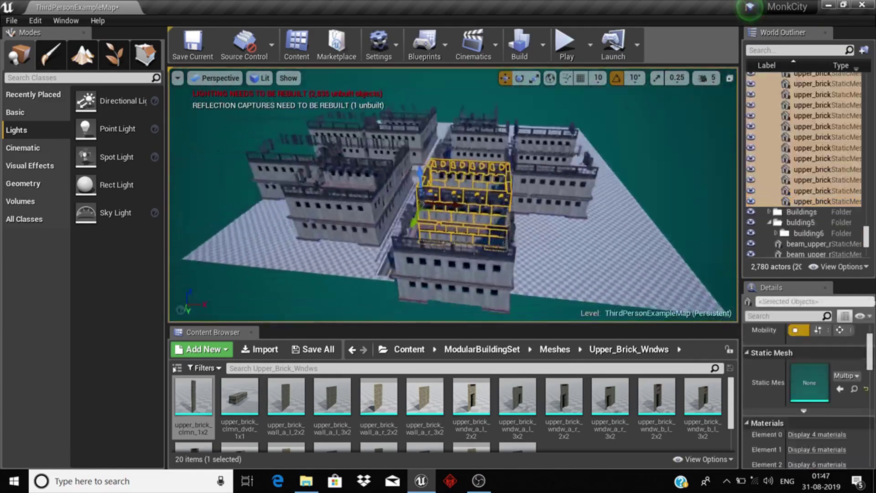
pyautogui.moveTo(402, 229); pyautogui.dragTo(402, 230, button='right')
pyautogui.moveTo(581, 215)
pyautogui.mouseDown(button='right')
pyautogui.moveTo(404, 125)
pyautogui.moveTo(585, 236)
pyautogui.mouseUp(button='right')
pyautogui.click(585, 235)
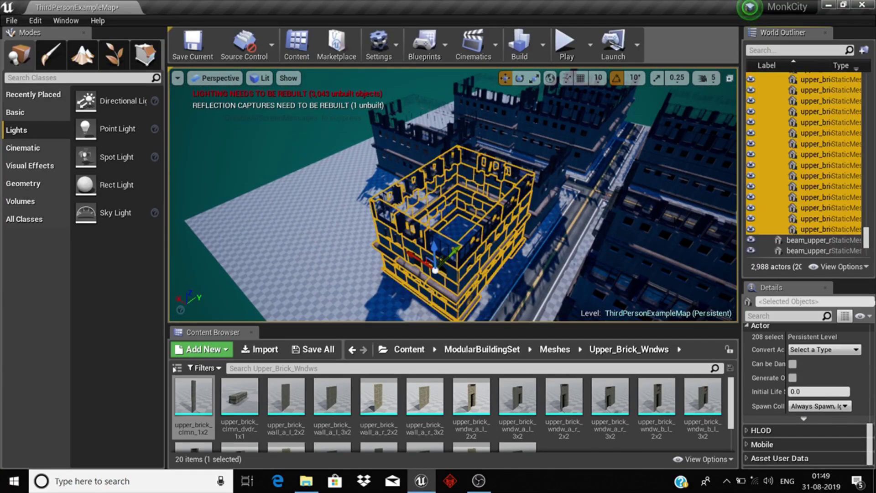
# Turn the building -90° on Z and slide two copies along the street's Y axis
pyautogui.moveTo(457, 196); pyautogui.dragTo(456, 196, button='right')
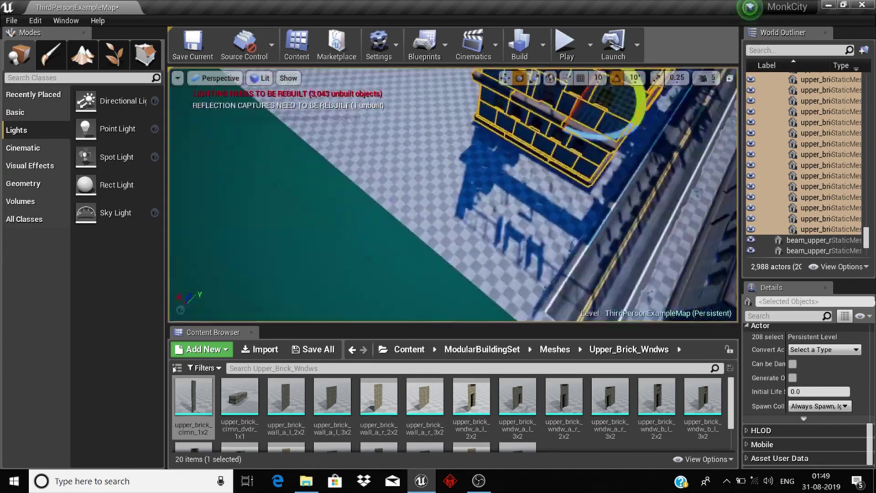
pyautogui.moveTo(512, 192); pyautogui.dragTo(500, 211)
pyautogui.moveTo(583, 177); pyautogui.dragTo(582, 177, button='right')
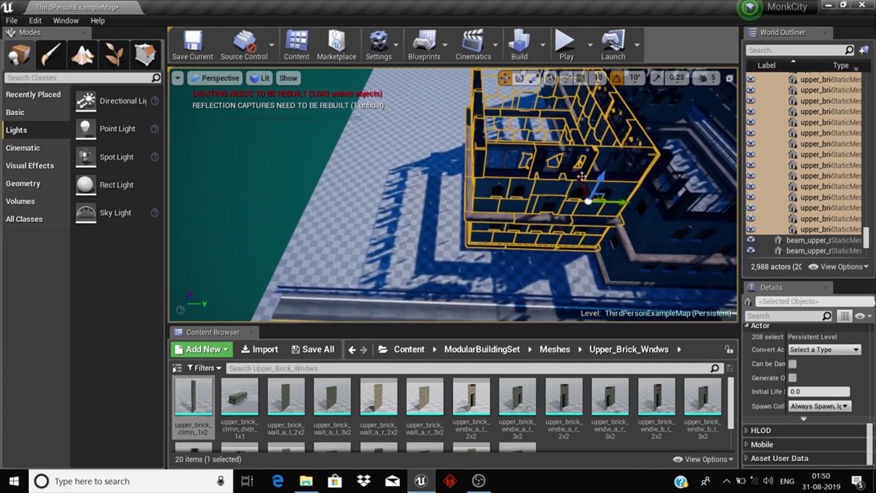
pyautogui.moveTo(456, 197); pyautogui.dragTo(457, 196, button='right')
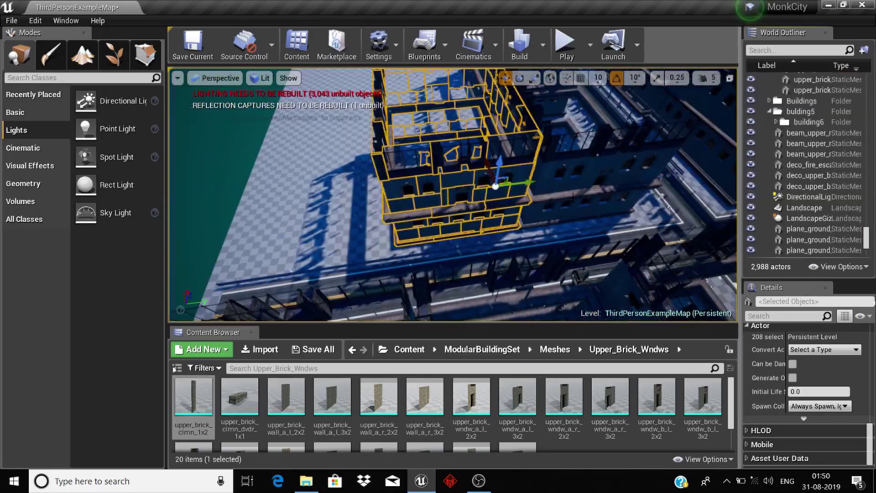
pyautogui.moveTo(530, 183)
pyautogui.keyDown('alt'); pyautogui.mouseDown()
pyautogui.moveTo(405, 165)
pyautogui.moveTo(457, 155)
pyautogui.mouseUp(); pyautogui.keyUp('alt')
pyautogui.moveTo(456, 155); pyautogui.dragTo(581, 192, button='right')
pyautogui.click(581, 192)
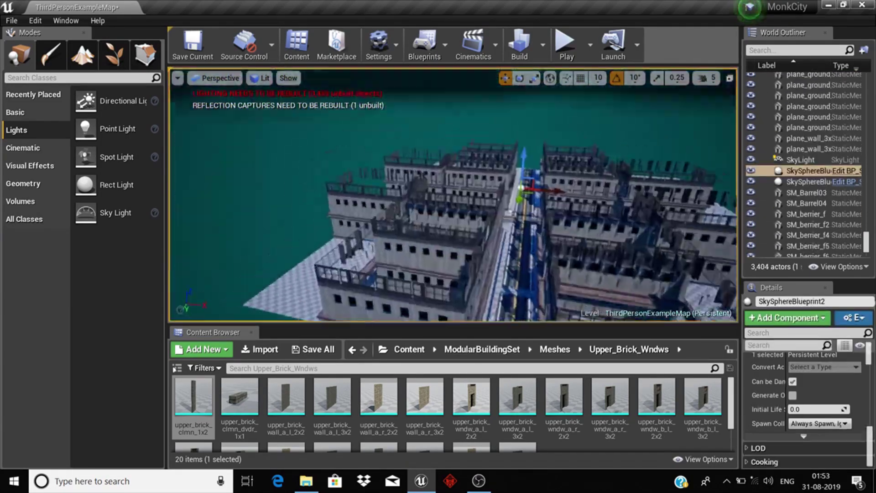
pyautogui.scroll(10, 473, 271)
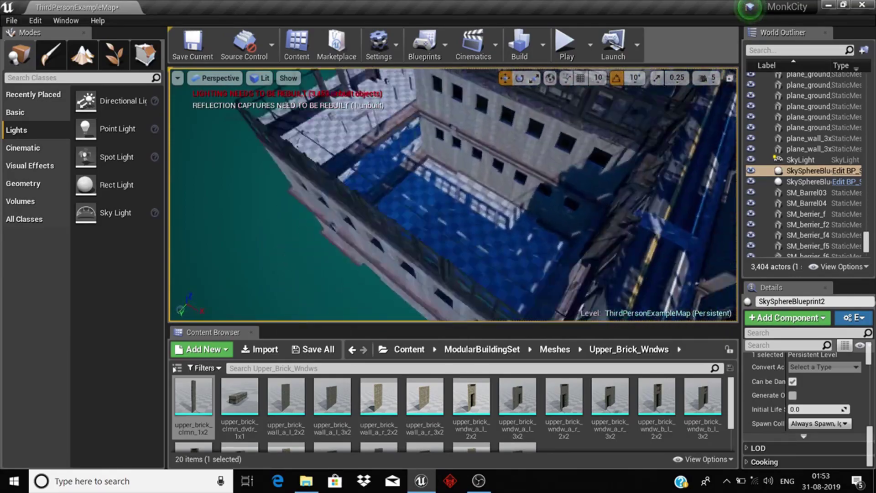
# Untick Colors Determined By Sun Position and set a purple zenith and new horizon colour
pyautogui.click(472, 271)
pyautogui.moveTo(472, 271); pyautogui.dragTo(563, 274, button='right')
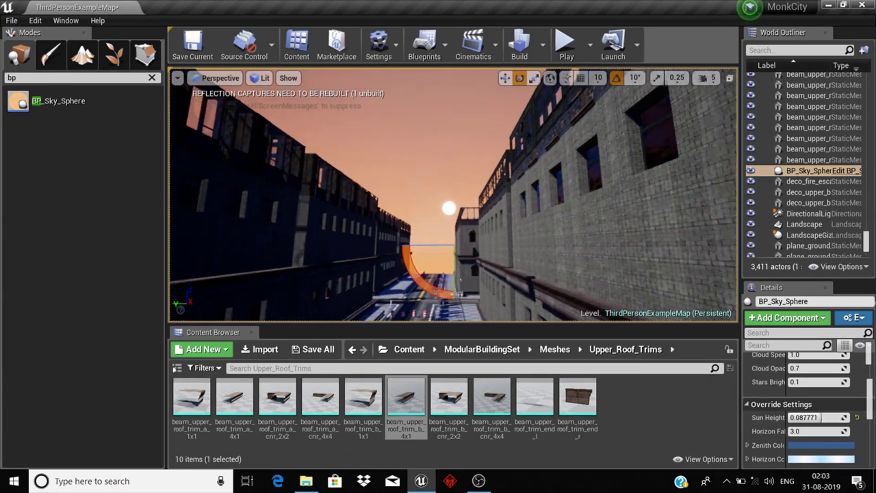
pyautogui.click(794, 384)
pyautogui.click(822, 407)
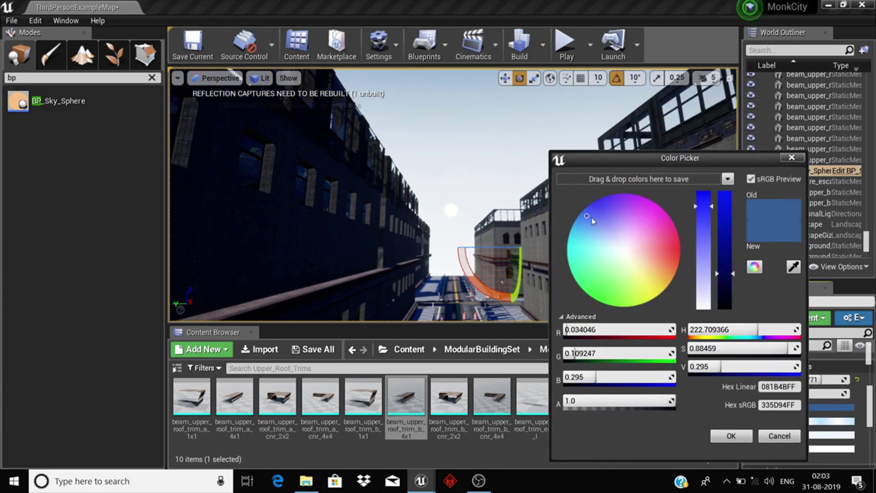
pyautogui.click(826, 420)
pyautogui.click(826, 419)
pyautogui.moveTo(727, 255); pyautogui.dragTo(728, 297)
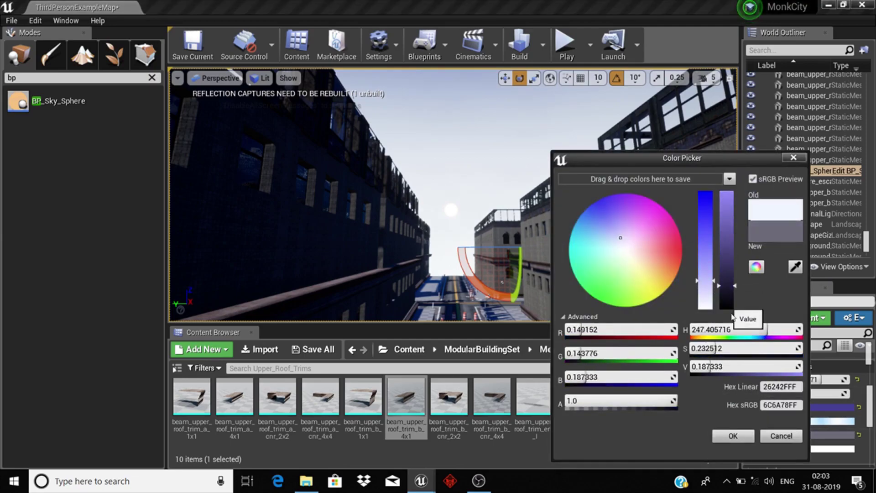
pyautogui.click(730, 434)
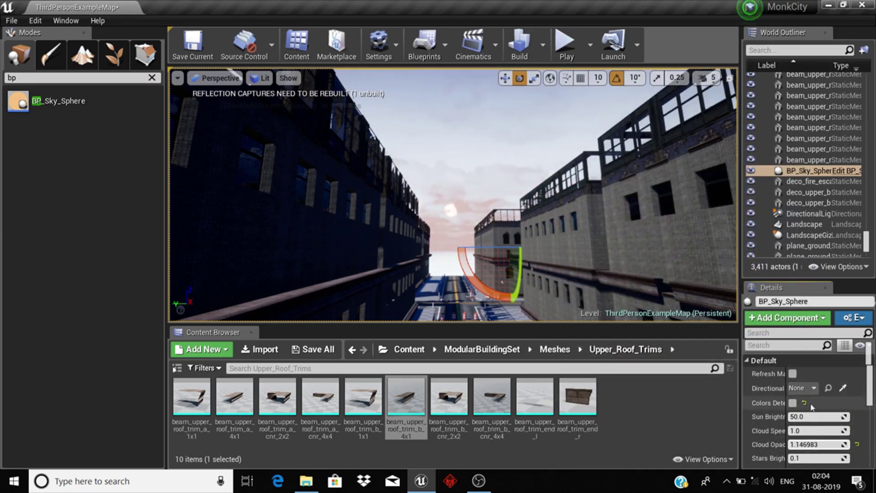
# Give another sky colour a brightened pink tone
pyautogui.scroll(-3, 808, 411)
pyautogui.click(836, 421)
pyautogui.click(650, 247)
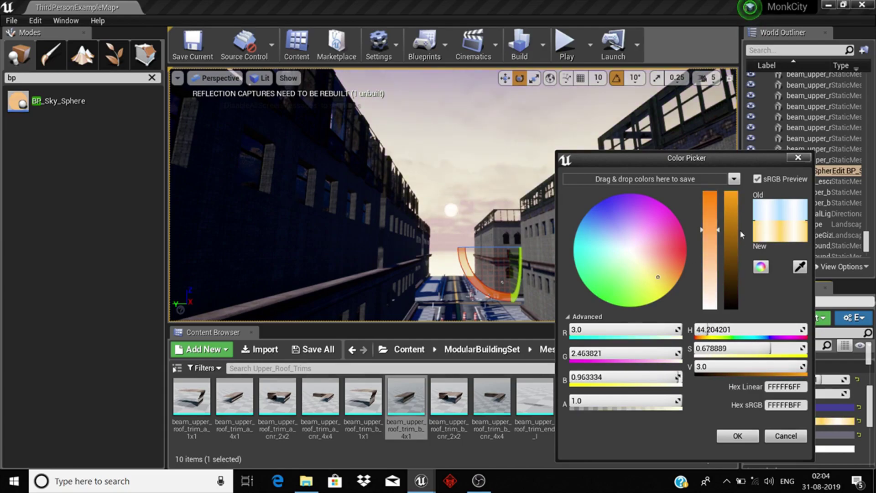
pyautogui.moveTo(732, 234); pyautogui.dragTo(732, 255)
pyautogui.click(738, 436)
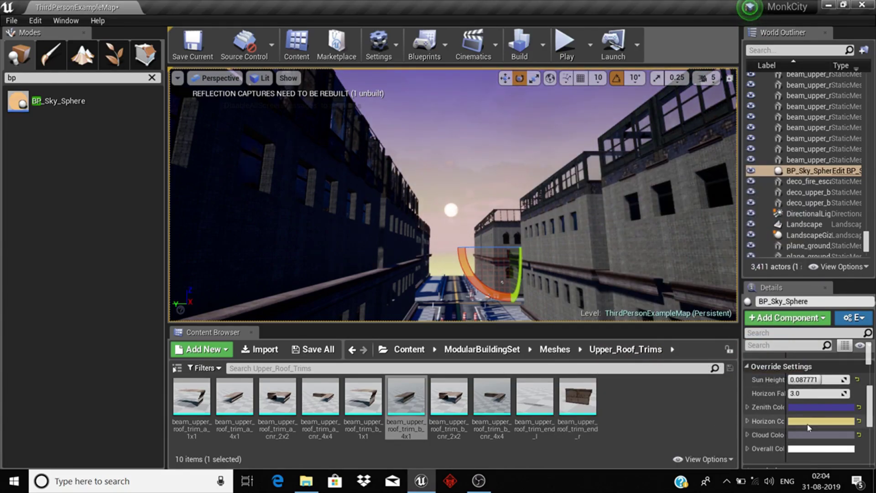
# Try reddish, orange and dark cloud tones, settling on a brightened blue-purple
pyautogui.click(810, 434)
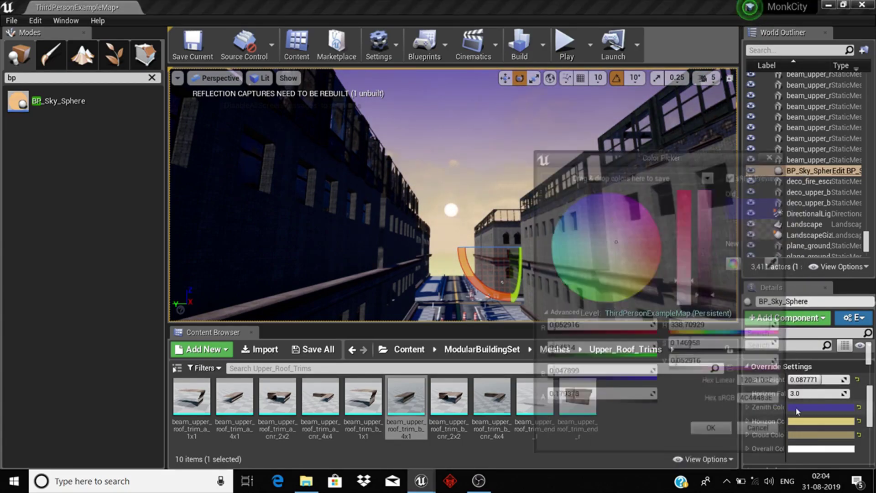
pyautogui.moveTo(662, 158); pyautogui.dragTo(647, 158)
pyautogui.click(645, 260)
pyautogui.moveTo(646, 260); pyautogui.dragTo(639, 271)
pyautogui.moveTo(710, 210); pyautogui.dragTo(716, 299)
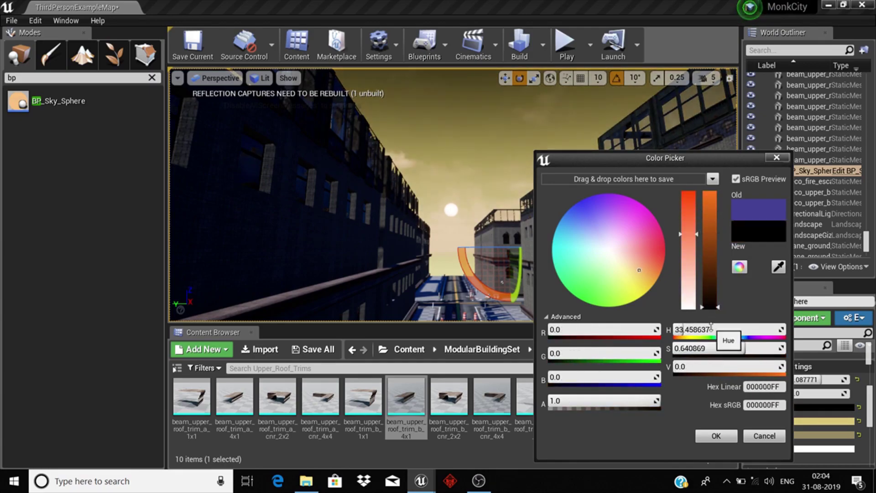
pyautogui.click(585, 226)
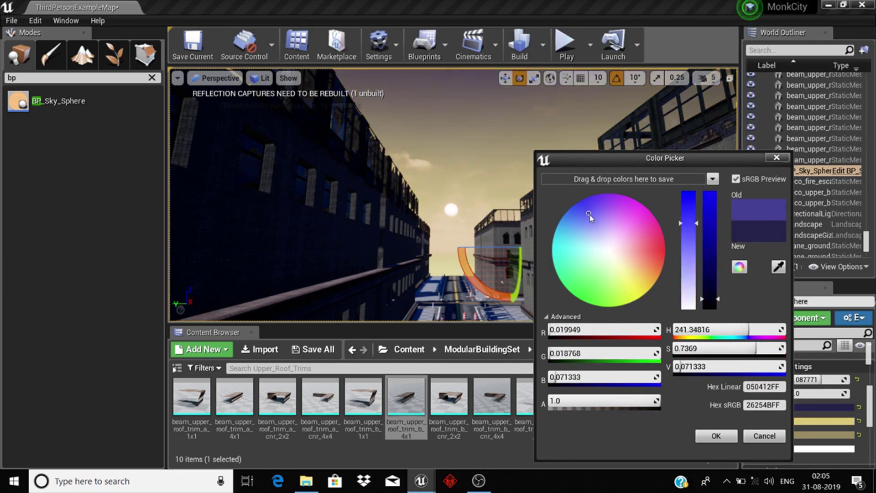
pyautogui.moveTo(710, 299); pyautogui.dragTo(710, 280)
pyautogui.click(589, 234)
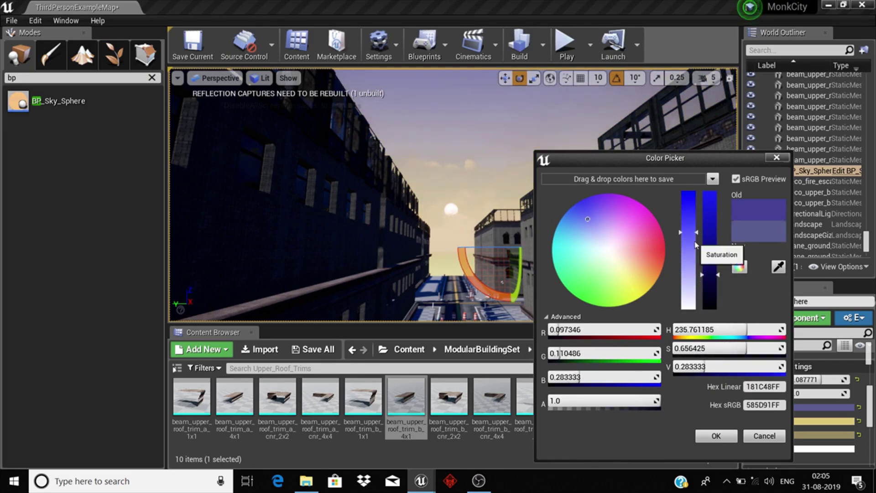
pyautogui.click(824, 421)
# Make the horizon colour deep blue and the cloud colour near black
pyautogui.click(653, 263)
pyautogui.moveTo(653, 262); pyautogui.dragTo(595, 217)
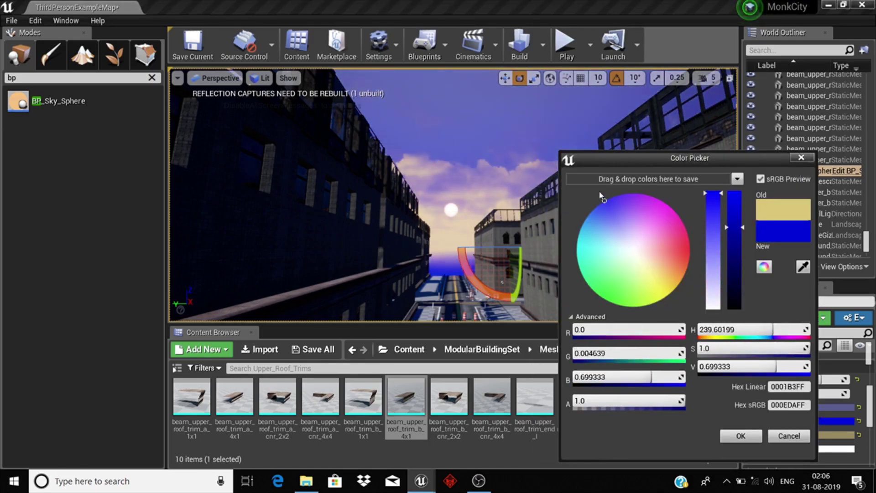
pyautogui.click(838, 435)
pyautogui.moveTo(740, 247); pyautogui.dragTo(739, 313)
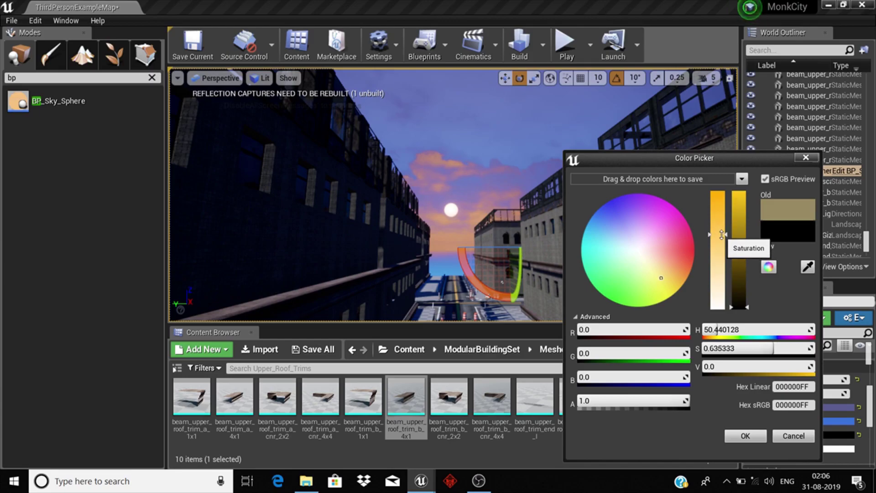
pyautogui.click(750, 436)
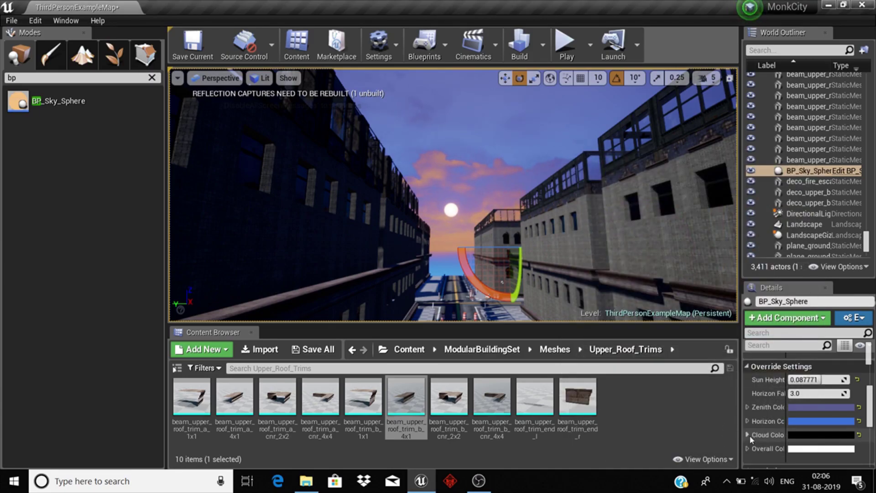
# Set the sky's Overall Color to a tan orange tint
pyautogui.moveTo(580, 267); pyautogui.dragTo(581, 267, button='right')
pyautogui.click(821, 449)
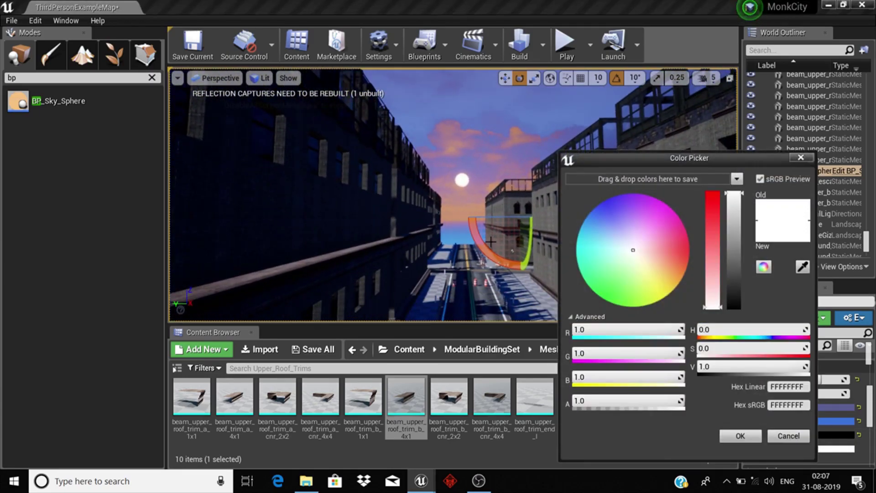
pyautogui.moveTo(633, 250); pyautogui.dragTo(638, 226)
pyautogui.moveTo(735, 194)
pyautogui.mouseDown()
pyautogui.moveTo(734, 273)
pyautogui.moveTo(735, 251)
pyautogui.mouseUp()
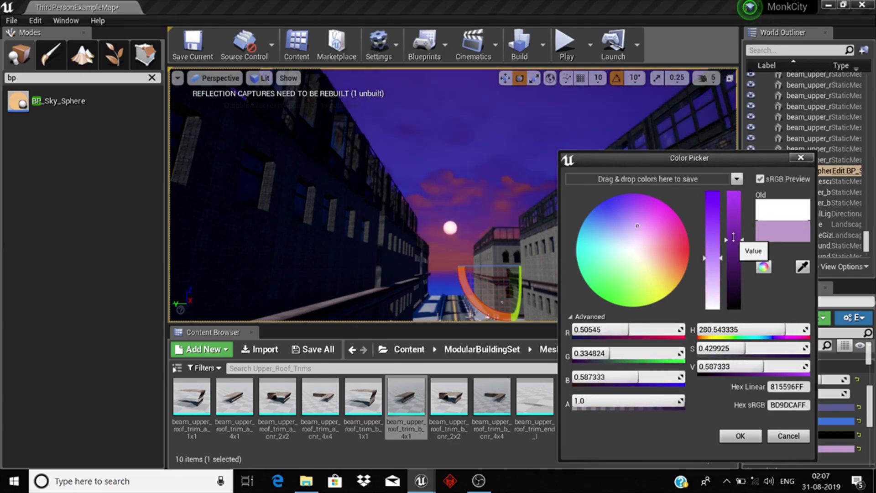
pyautogui.moveTo(607, 235); pyautogui.dragTo(665, 271)
pyautogui.moveTo(736, 239); pyautogui.dragTo(739, 249)
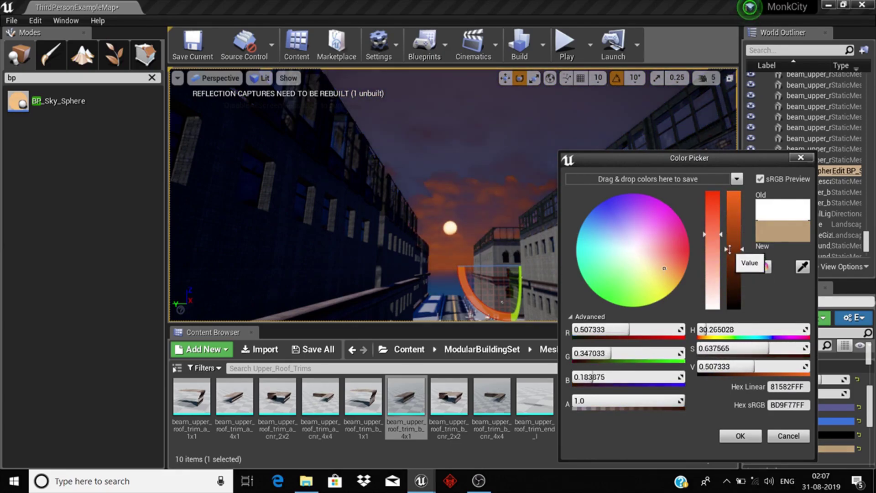
pyautogui.click(740, 435)
# Change the Horizon Color to a pale pink
pyautogui.click(836, 421)
pyautogui.moveTo(602, 217); pyautogui.dragTo(638, 253)
pyautogui.moveTo(734, 227)
pyautogui.mouseDown()
pyautogui.moveTo(732, 289)
pyautogui.moveTo(733, 258)
pyautogui.mouseUp()
pyautogui.click(740, 436)
pyautogui.moveTo(639, 245); pyautogui.dragTo(603, 245, button='right')
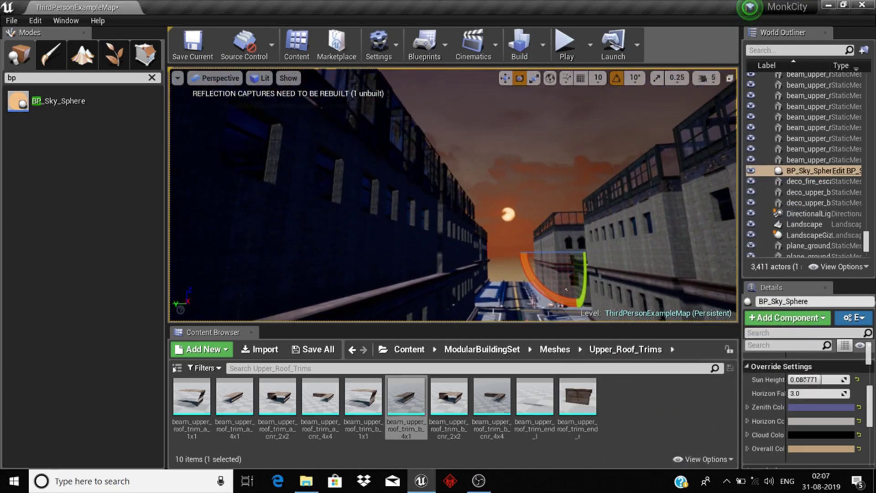
# Set the Zenith Color to a softer, lighter muted purple
pyautogui.click(814, 407)
pyautogui.moveTo(329, 149); pyautogui.dragTo(210, 136)
pyautogui.moveTo(215, 197); pyautogui.dragTo(175, 185)
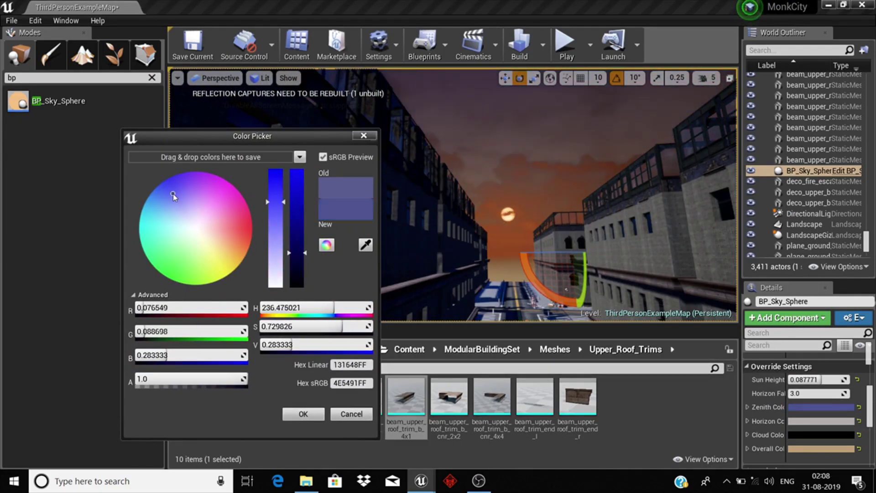
pyautogui.moveTo(276, 184)
pyautogui.mouseDown()
pyautogui.moveTo(276, 243)
pyautogui.moveTo(298, 242)
pyautogui.moveTo(277, 222)
pyautogui.mouseUp()
pyautogui.click(303, 414)
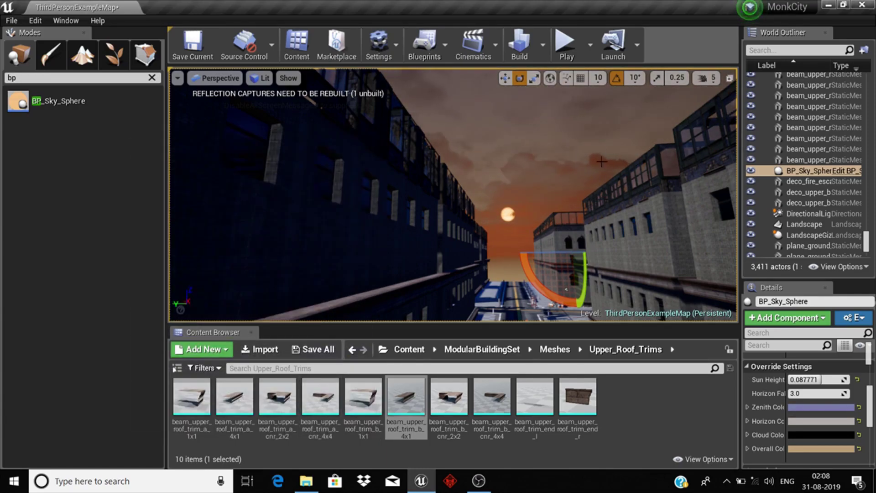
pyautogui.moveTo(457, 205); pyautogui.dragTo(502, 201, button='right')
pyautogui.click(794, 214)
# Rotate the directional light down to a low sunset angle with Ctrl+L
pyautogui.hotkey('ctrl', 'l')
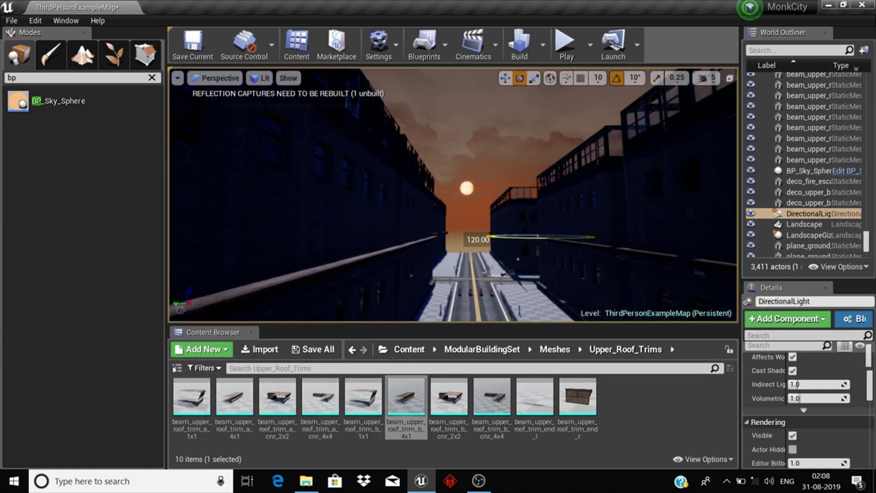
pyautogui.hotkey('ctrl', 'l')
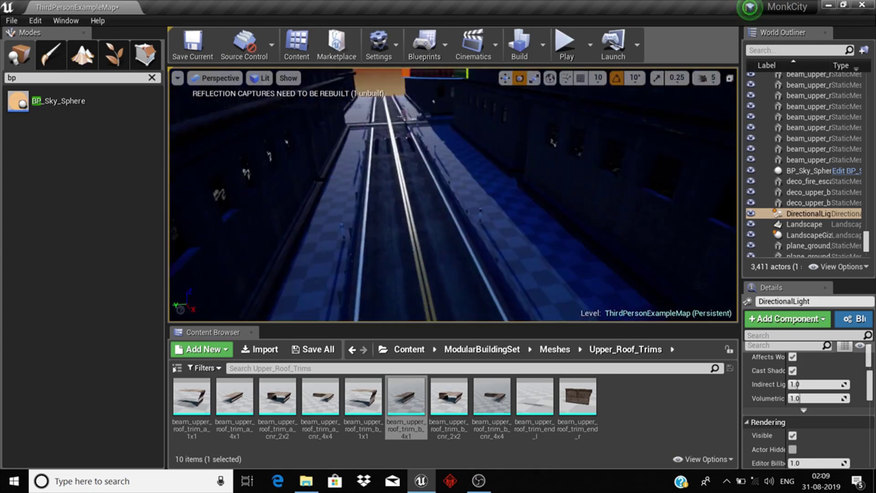
pyautogui.scroll(1, 832, 415)
pyautogui.scroll(3, 831, 414)
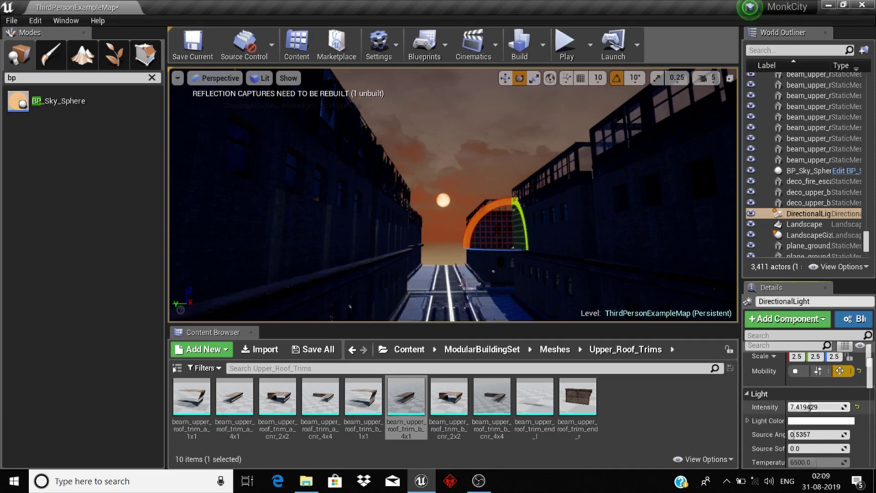
# Tint the sun's light warm peach and raise its intensity to 12.6
pyautogui.click(822, 420)
pyautogui.moveTo(639, 267); pyautogui.dragTo(663, 277)
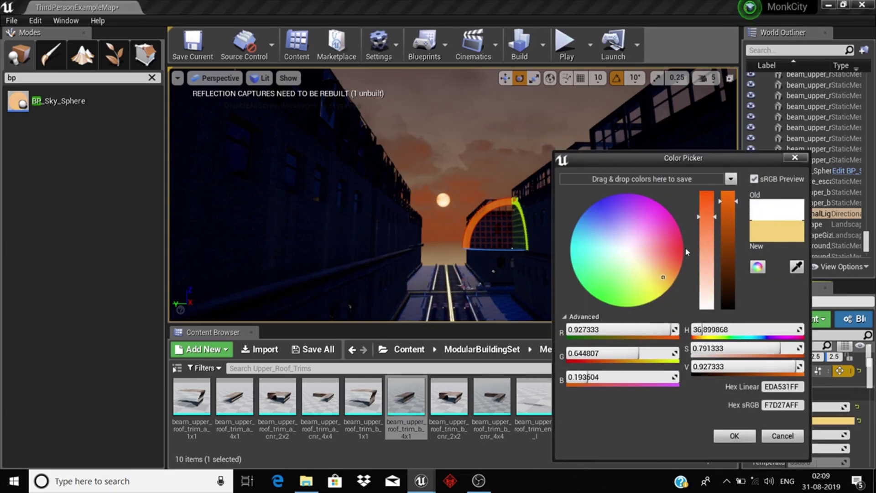
pyautogui.press('Return')
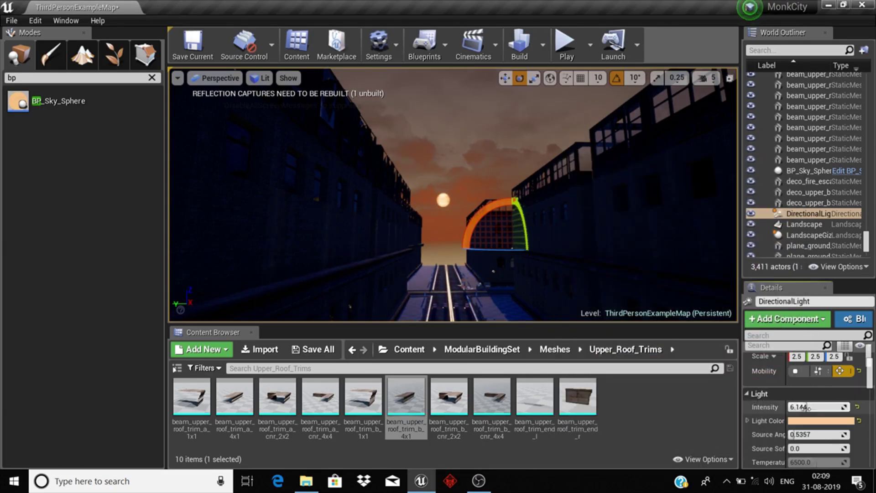
pyautogui.moveTo(717, 225); pyautogui.dragTo(717, 225, button='right')
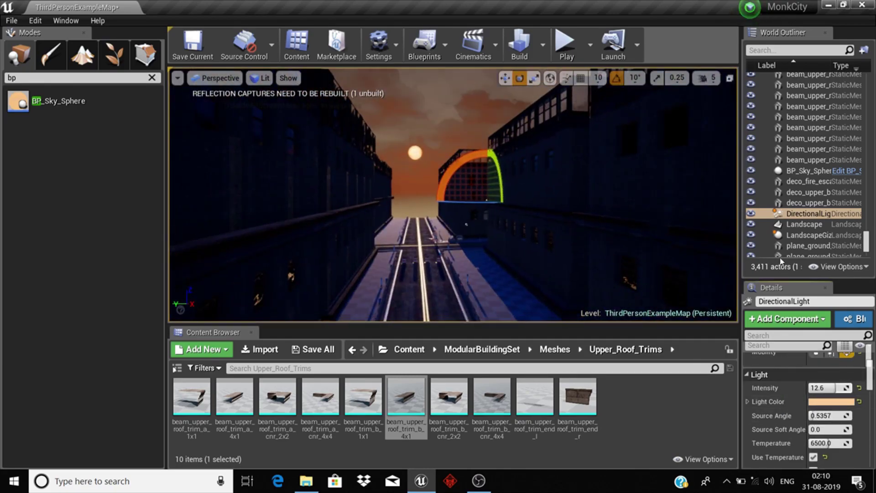
pyautogui.scroll(10, 782, 261)
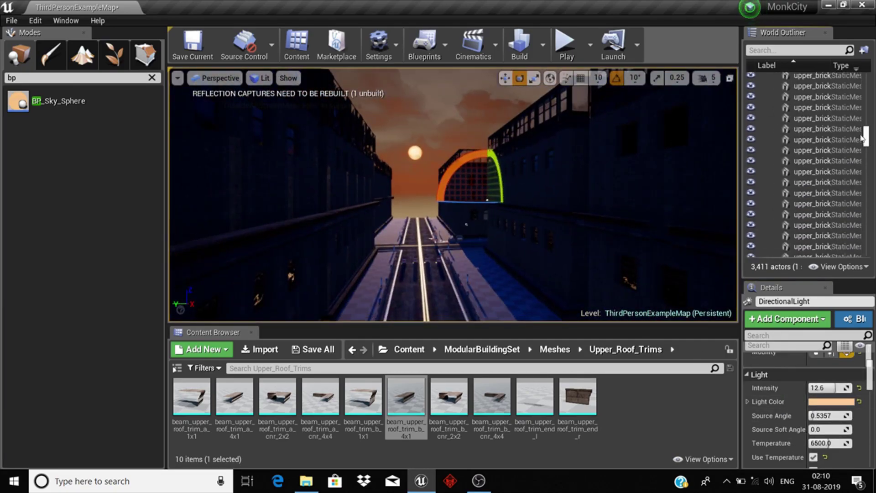
pyautogui.click(153, 78)
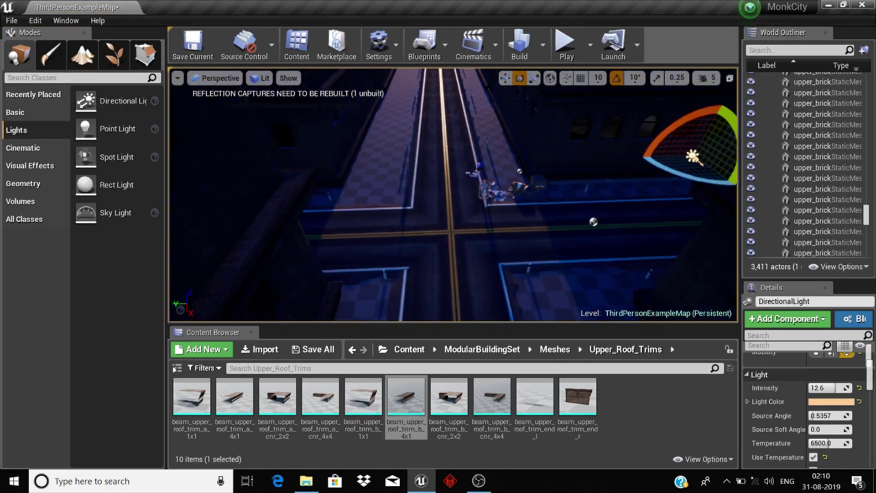
# Add a new Sky Light to the level and delete the original SkyLight
pyautogui.press('w')
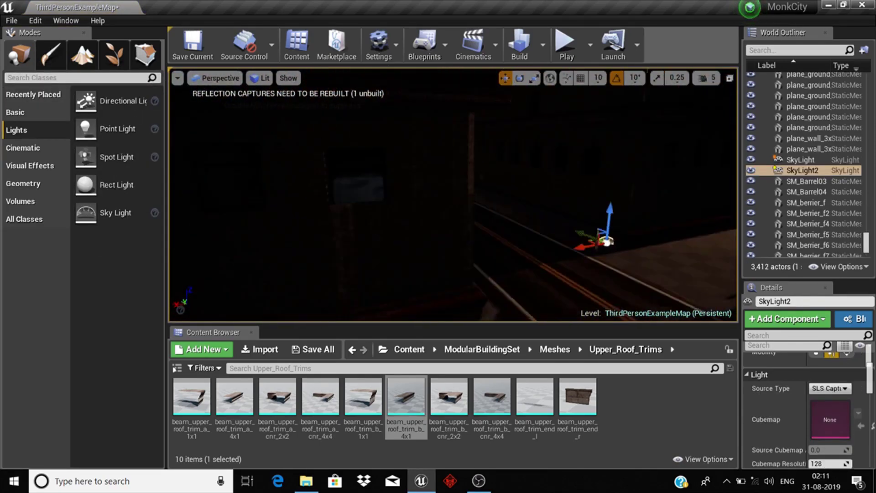
pyautogui.click(801, 160)
pyautogui.press('Delete')
pyautogui.click(802, 160)
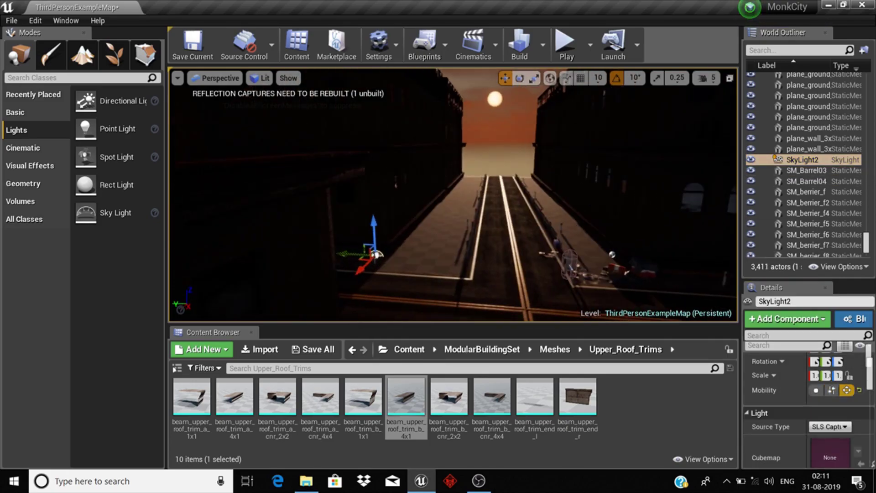
# Tint the new sky light light cream with intensity 3.8
pyautogui.scroll(-3, 776, 411)
pyautogui.click(826, 388)
pyautogui.scroll(-2, 829, 402)
pyautogui.click(832, 392)
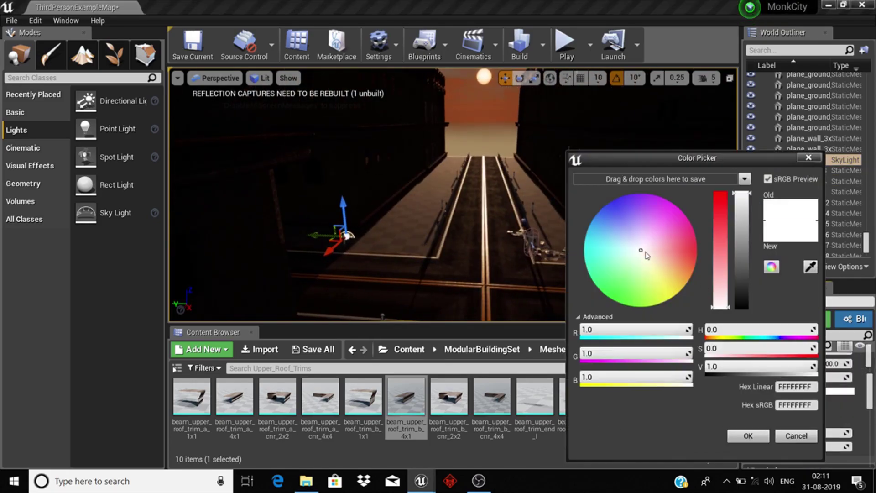
pyautogui.moveTo(626, 274); pyautogui.dragTo(655, 258)
pyautogui.click(748, 436)
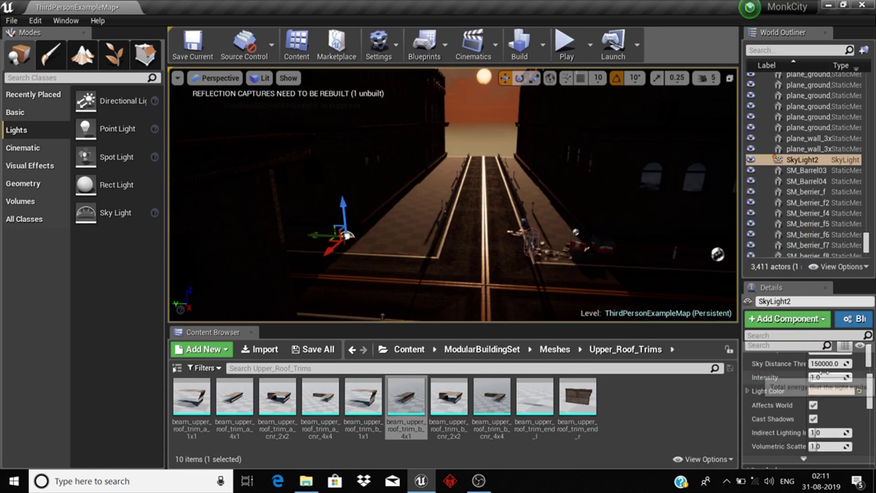
pyautogui.click(490, 228)
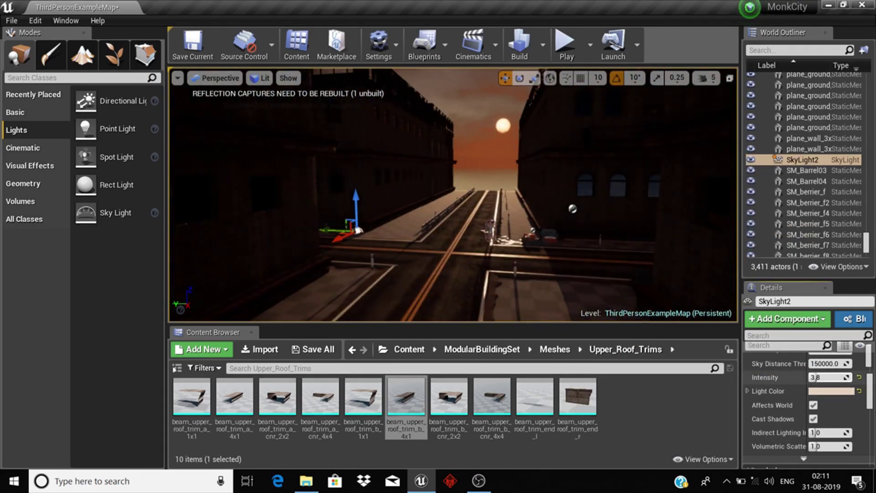
# Play-test the sunset street as the character in fullscreen, then switch to Landscape Paint mode
pyautogui.press('f')
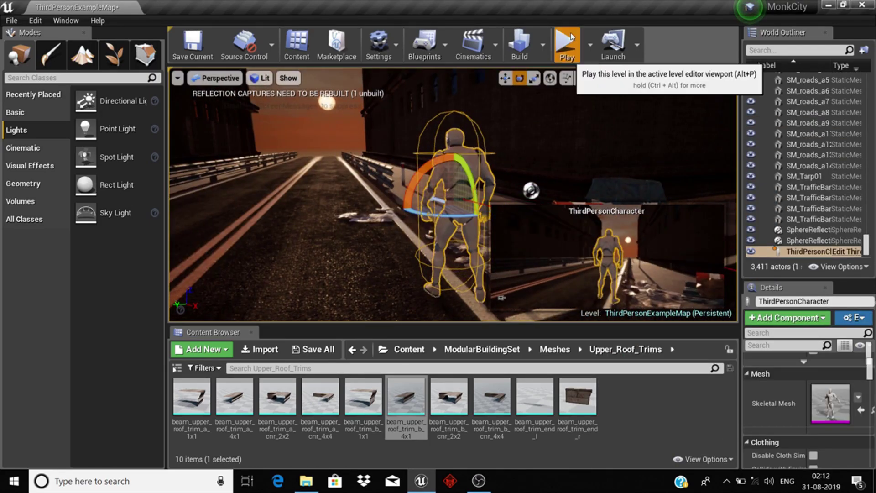
pyautogui.click(566, 44)
pyautogui.press('F11')
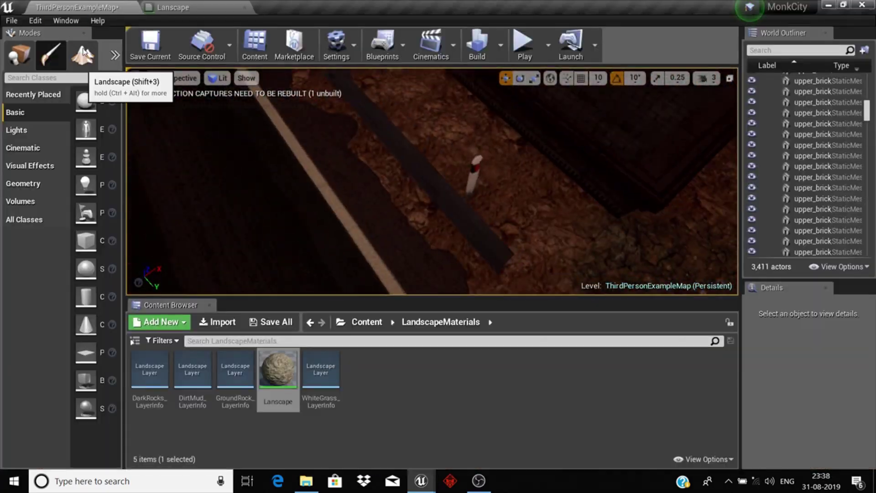
pyautogui.click(82, 54)
pyautogui.moveTo(454, 212); pyautogui.dragTo(540, 205, button='right')
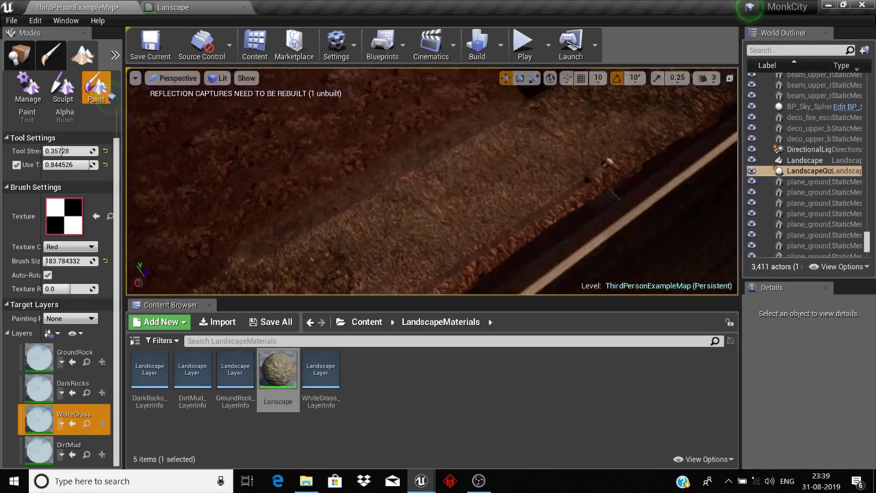
# Paint WhiteGrass and DarkRocks along the ground strip by the wall, then place a water tank roadside
pyautogui.moveTo(475, 205); pyautogui.dragTo(454, 155, button='right')
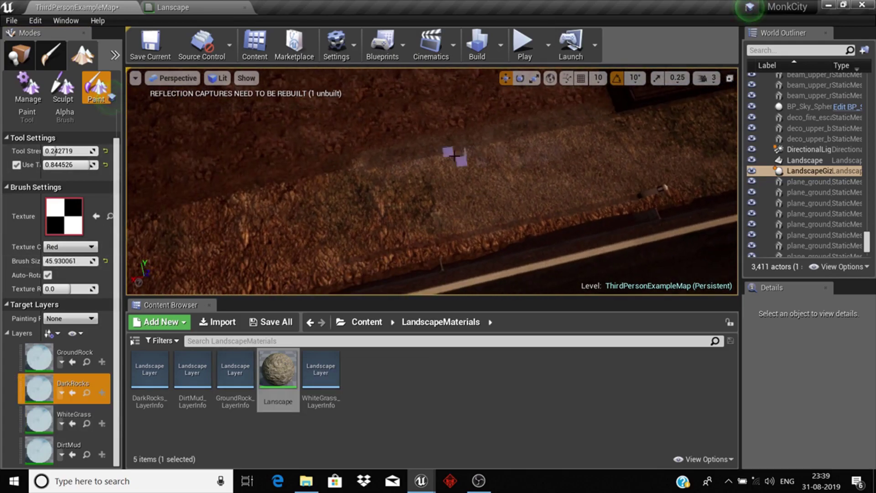
pyautogui.moveTo(510, 198); pyautogui.dragTo(477, 208, button='right')
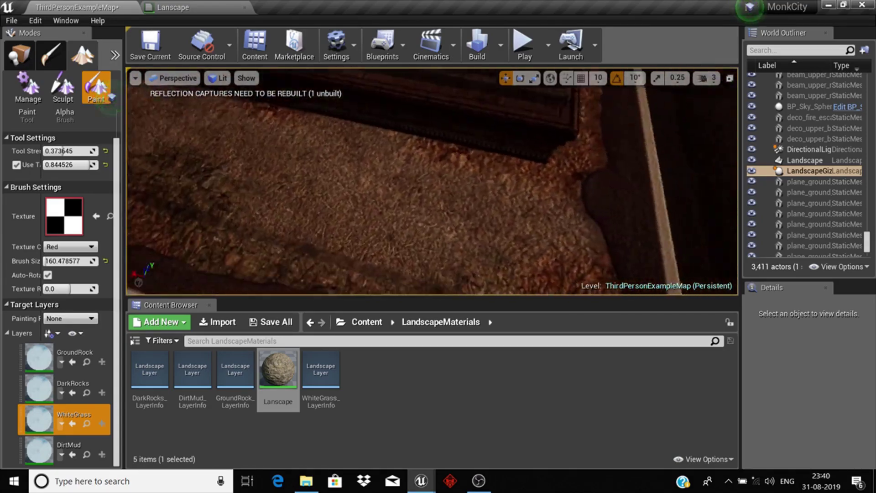
pyautogui.moveTo(468, 200); pyautogui.dragTo(468, 200, button='right')
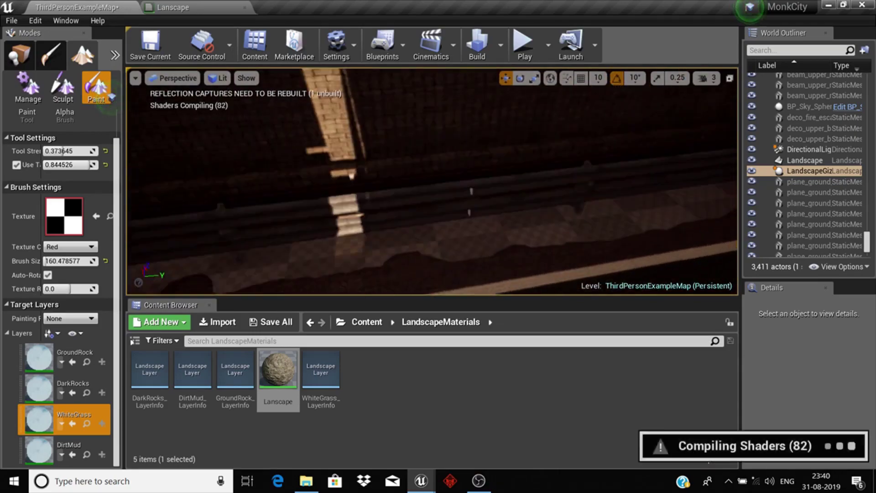
pyautogui.moveTo(609, 192); pyautogui.dragTo(609, 193, button='right')
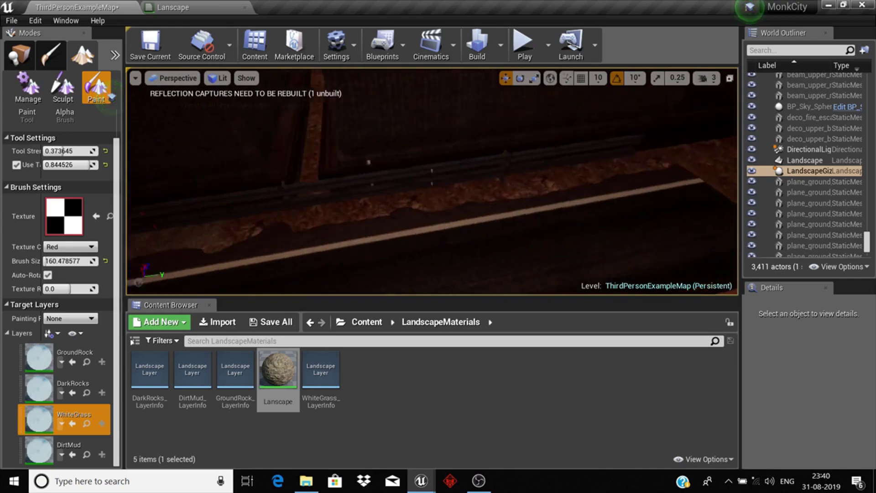
pyautogui.moveTo(482, 180); pyautogui.dragTo(482, 181, button='right')
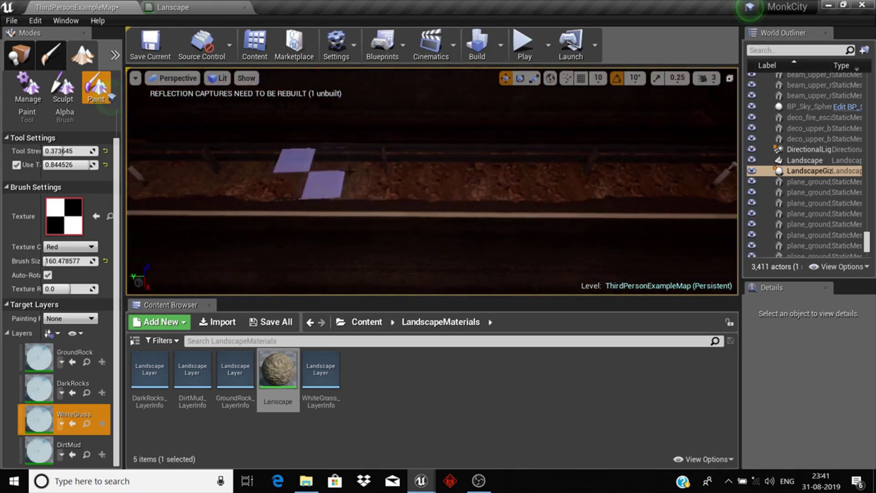
pyautogui.moveTo(498, 210); pyautogui.dragTo(498, 210, button='right')
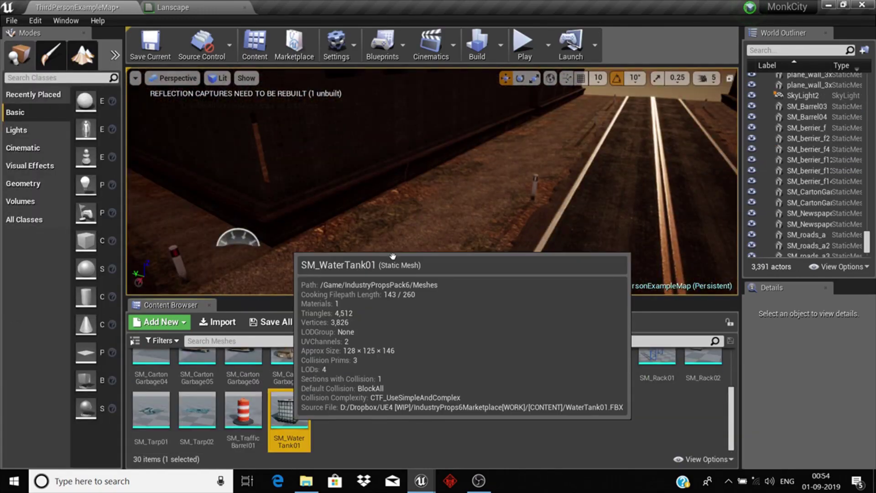
pyautogui.moveTo(392, 256); pyautogui.dragTo(376, 246)
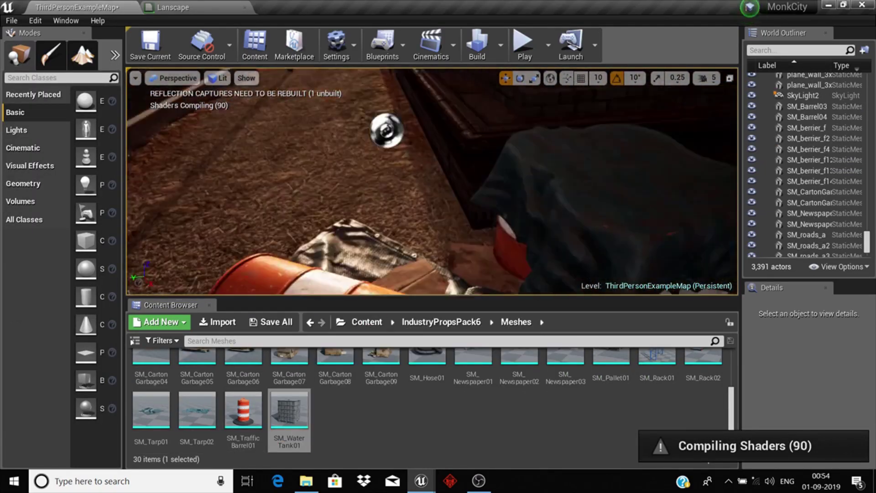
# Select the new water tank and rotate it into place at the roadside
pyautogui.moveTo(264, 215); pyautogui.dragTo(264, 216, button='right')
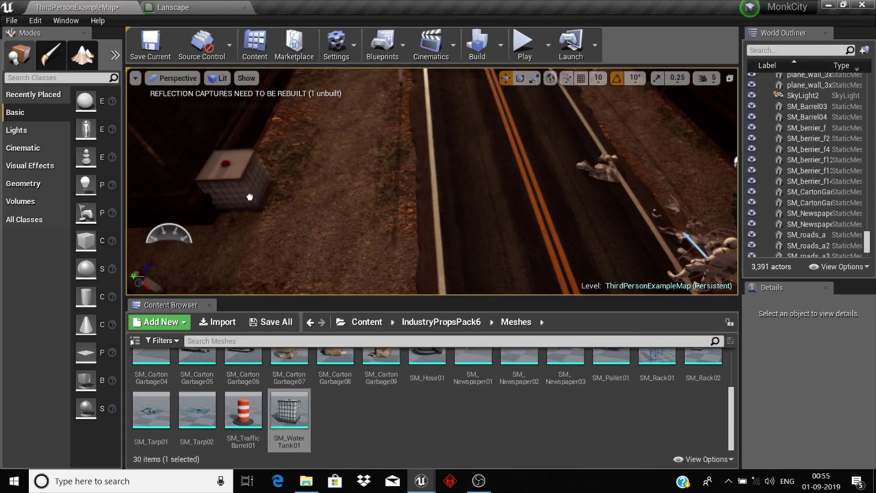
pyautogui.click(250, 197)
pyautogui.press('f')
pyautogui.press('e')
pyautogui.click(267, 241)
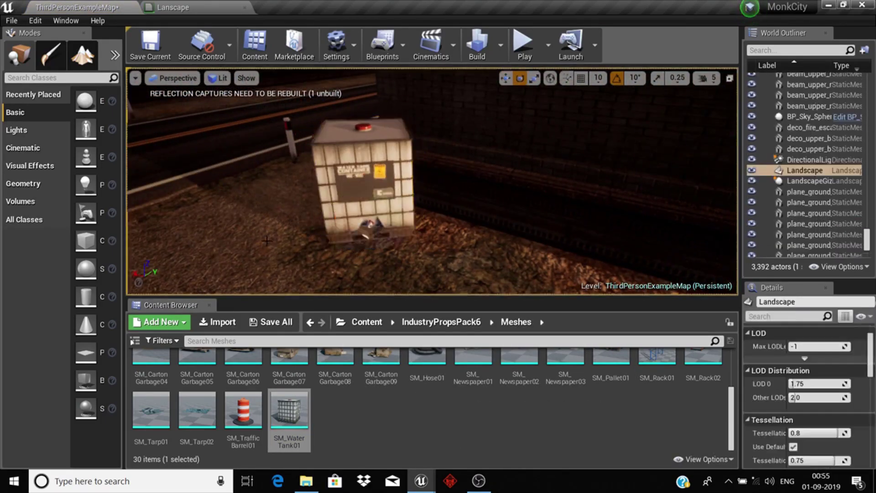
pyautogui.click(401, 192)
pyautogui.click(267, 255)
pyautogui.moveTo(267, 255); pyautogui.dragTo(320, 228, button='right')
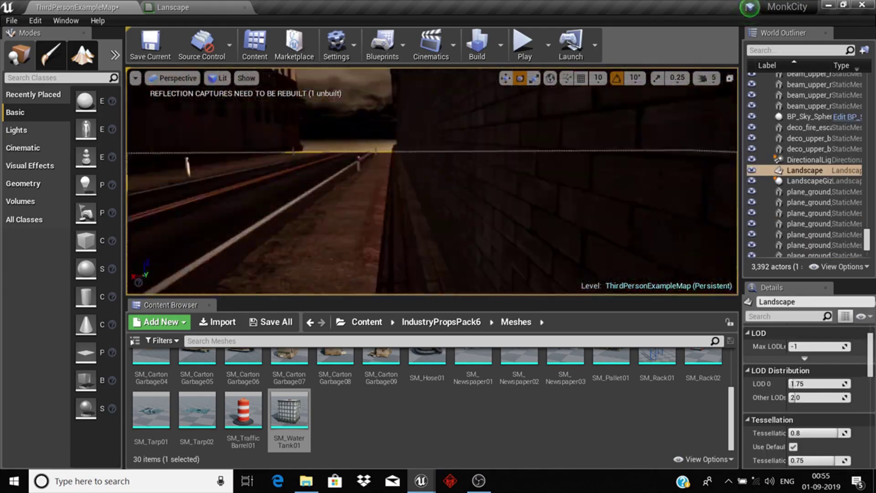
pyautogui.scroll(2, 428, 393)
pyautogui.moveTo(427, 386); pyautogui.dragTo(427, 241)
# Place a coiled hose and a pallet beside the water tank
pyautogui.moveTo(387, 180); pyautogui.dragTo(402, 219)
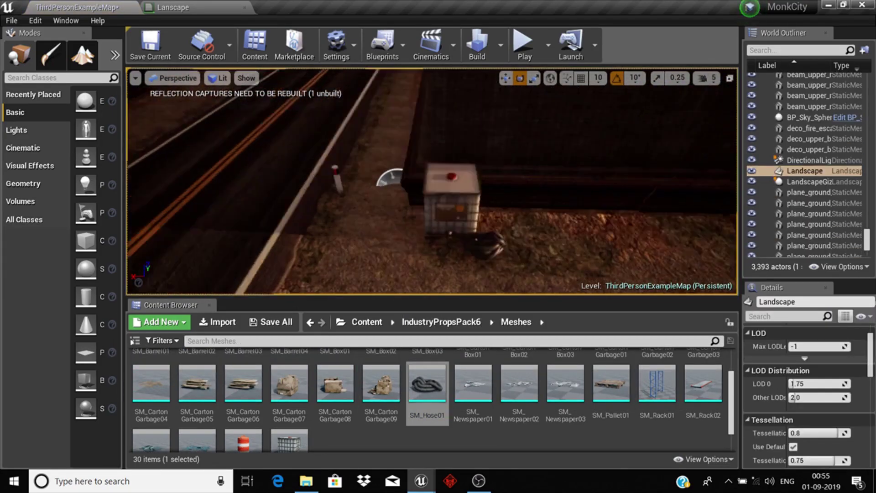
pyautogui.moveTo(703, 383)
pyautogui.mouseDown()
pyautogui.moveTo(570, 213)
pyautogui.moveTo(612, 384)
pyautogui.mouseUp()
pyautogui.moveTo(612, 384); pyautogui.dragTo(475, 225)
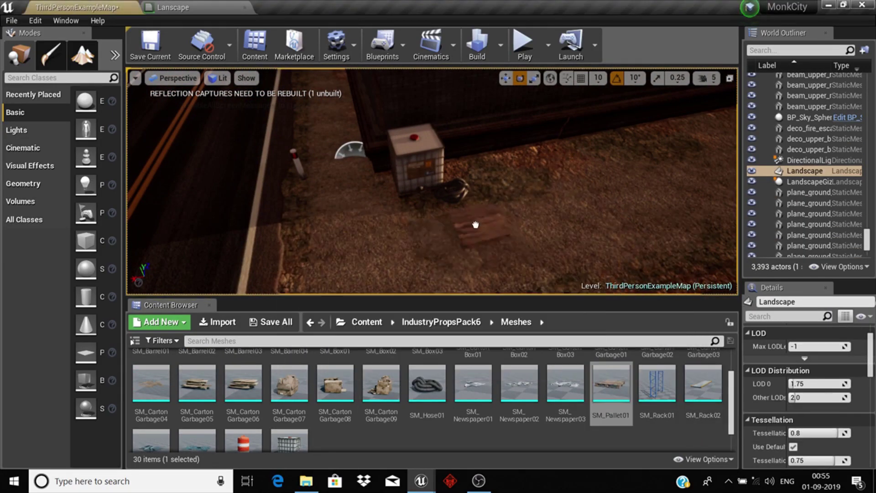
pyautogui.moveTo(415, 192); pyautogui.dragTo(416, 192)
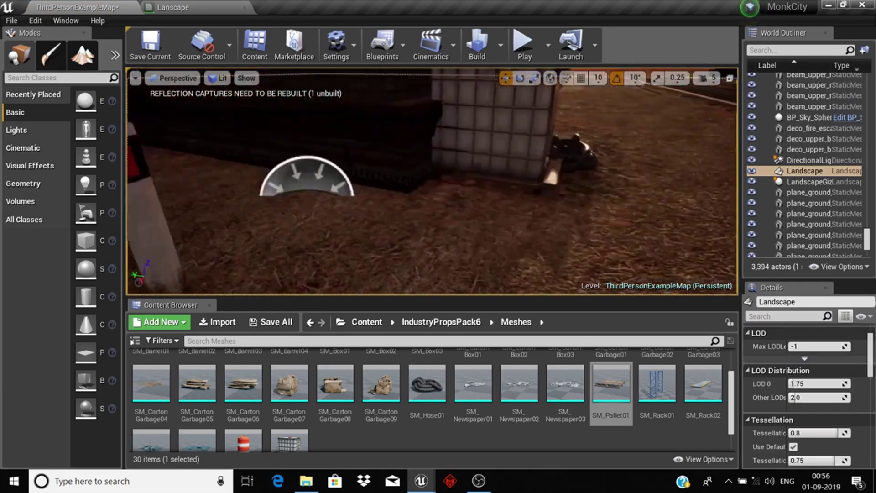
pyautogui.click(509, 195)
pyautogui.moveTo(414, 234); pyautogui.dragTo(414, 234, button='right')
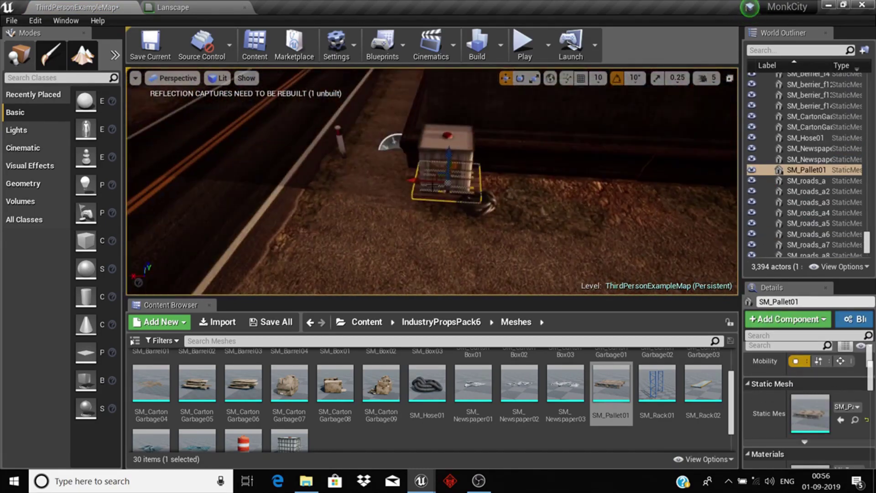
pyautogui.click(414, 234)
# Add a cardboard box and an SM_Box02 wooden crate beside the tank, deleting the extra tarp box
pyautogui.moveTo(368, 217); pyautogui.dragTo(456, 215, button='right')
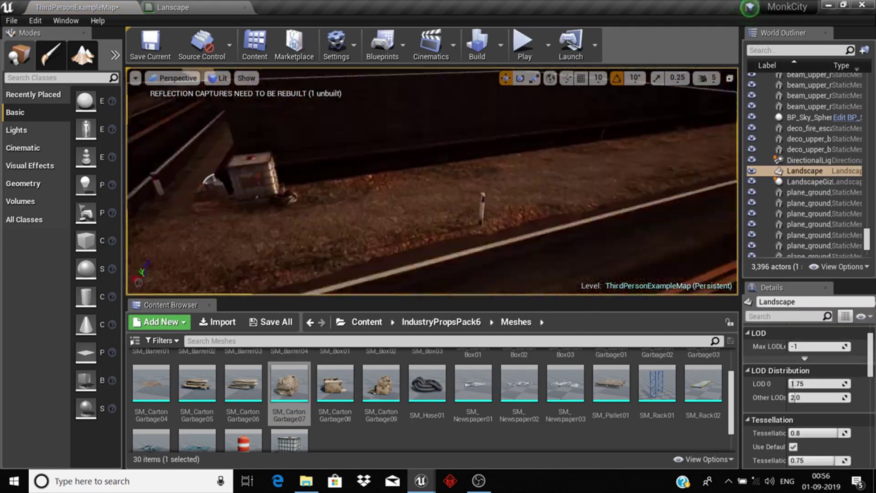
pyautogui.scroll(2, 612, 410)
pyautogui.moveTo(381, 379); pyautogui.dragTo(456, 171)
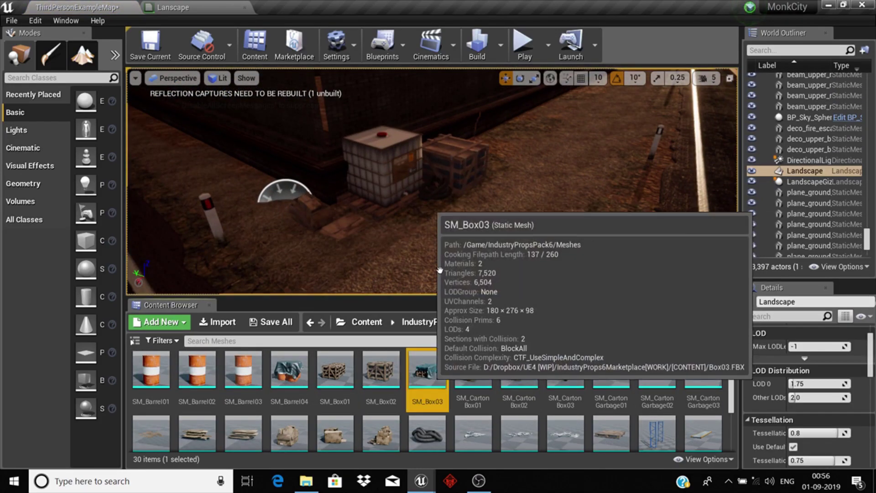
pyautogui.moveTo(427, 370)
pyautogui.mouseDown()
pyautogui.moveTo(495, 169)
pyautogui.moveTo(477, 236)
pyautogui.mouseUp()
pyautogui.press('Delete')
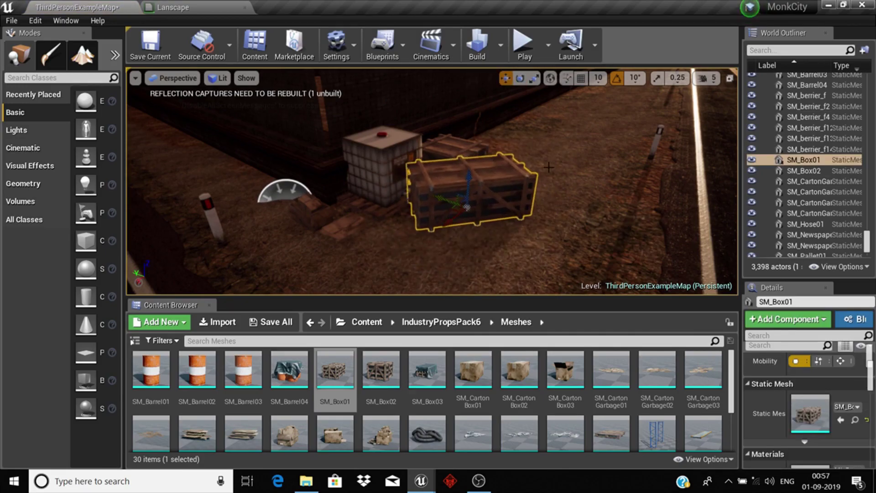
pyautogui.click(549, 167)
pyautogui.moveTo(548, 167); pyautogui.dragTo(507, 219, button='right')
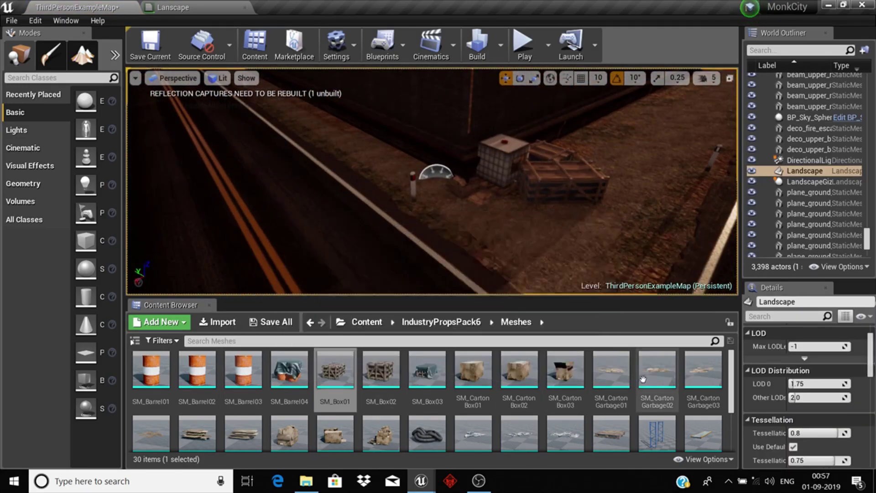
# Scatter SM_CartonGarbage debris near the crates and set two SM_TrafficBarrel01 barrels along the road
pyautogui.moveTo(703, 372); pyautogui.dragTo(470, 225)
pyautogui.click(525, 256)
pyautogui.moveTo(525, 255); pyautogui.dragTo(484, 237, button='right')
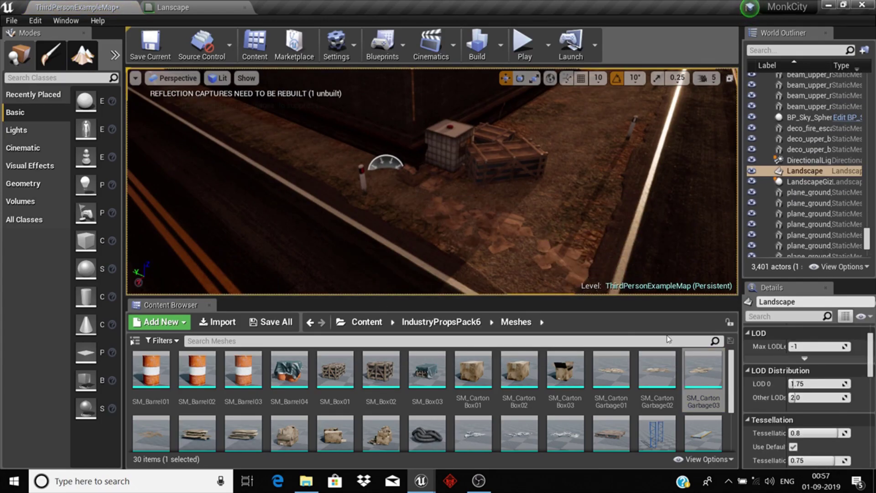
pyautogui.moveTo(621, 139); pyautogui.dragTo(585, 237, button='right')
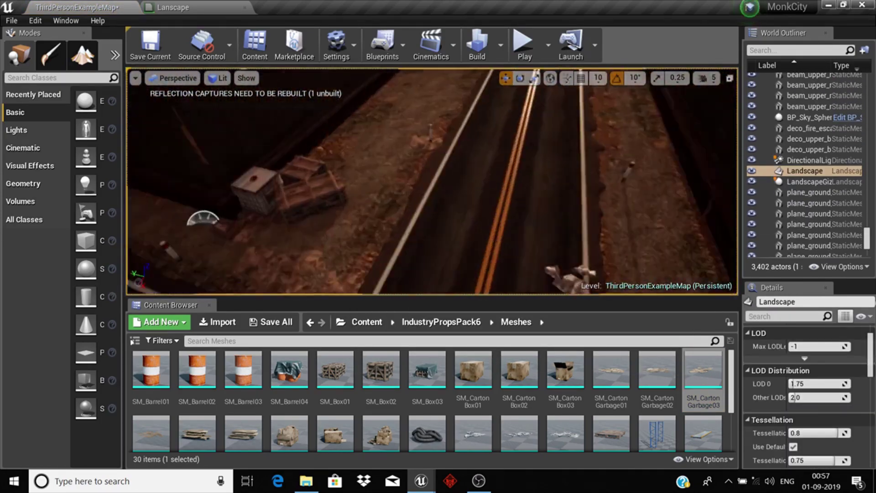
pyautogui.scroll(-3, 429, 401)
pyautogui.moveTo(243, 418); pyautogui.dragTo(265, 255)
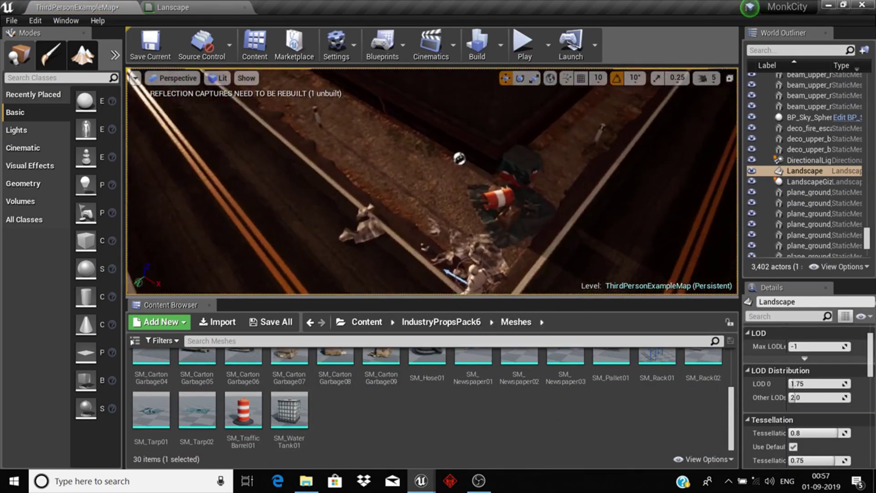
pyautogui.moveTo(265, 254)
pyautogui.mouseDown(button='right')
pyautogui.moveTo(592, 218)
pyautogui.moveTo(475, 256)
pyautogui.mouseUp(button='right')
# Tip a traffic barrel over onto its side with the rotate gizmo
pyautogui.click(592, 218)
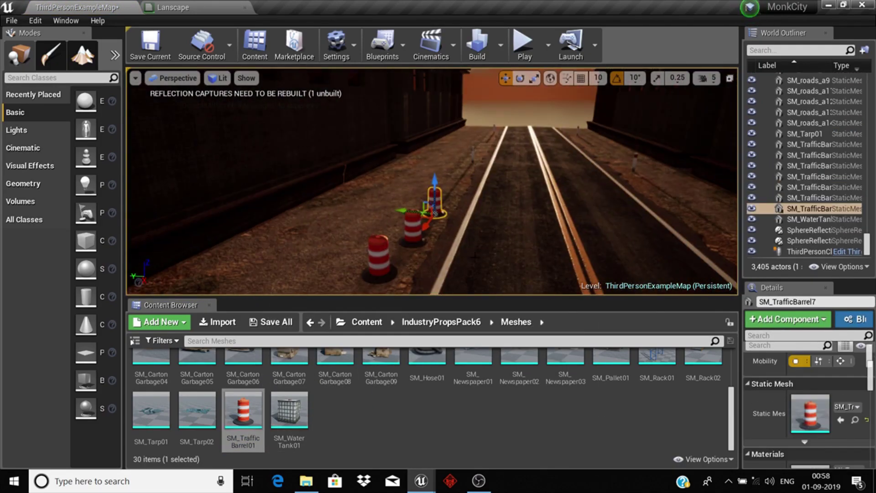
pyautogui.press('w')
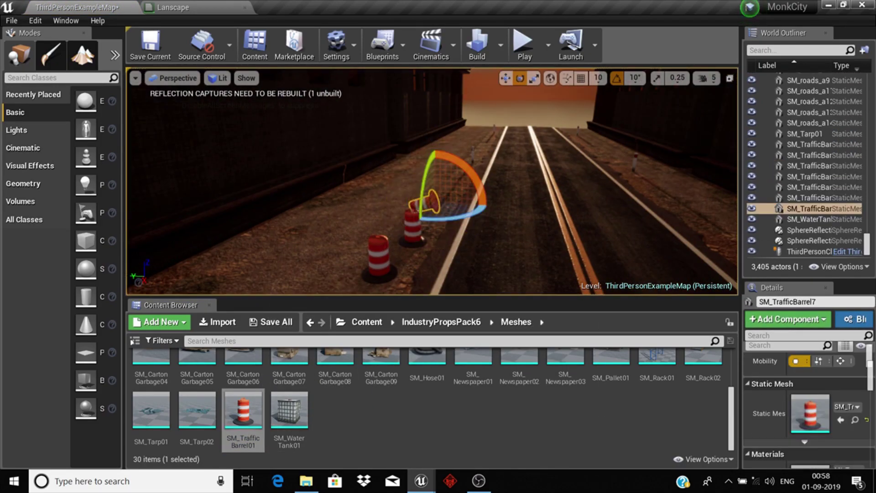
pyautogui.moveTo(424, 120); pyautogui.dragTo(397, 141, button='right')
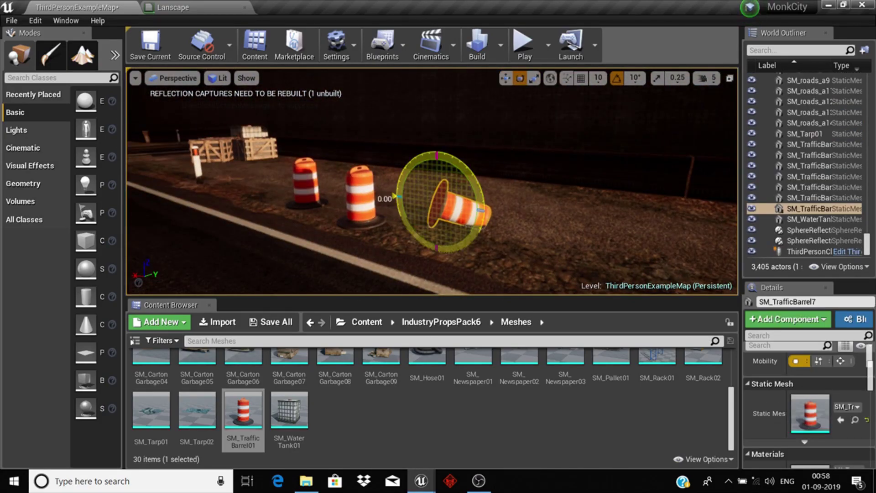
pyautogui.click(498, 233)
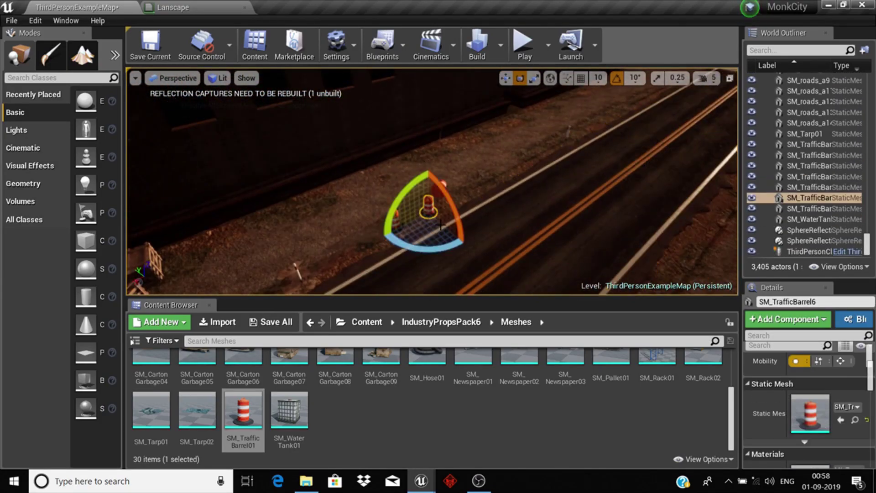
pyautogui.moveTo(497, 233); pyautogui.dragTo(498, 232, button='right')
pyautogui.click(431, 255)
pyautogui.moveTo(432, 255); pyautogui.dragTo(432, 255, button='right')
# Heap several SM_CartonGarbage piles onto and around the wooden crates
pyautogui.scroll(2, 381, 393)
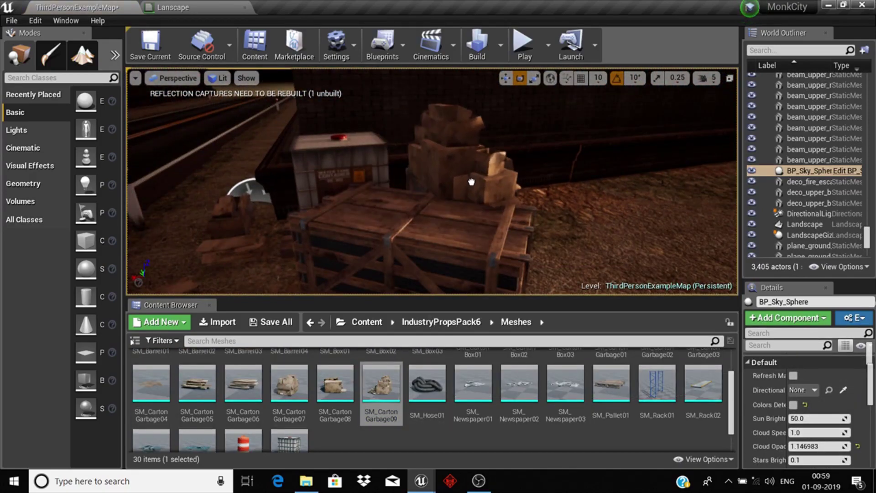
pyautogui.moveTo(464, 177); pyautogui.dragTo(465, 177, button='right')
pyautogui.click(465, 177)
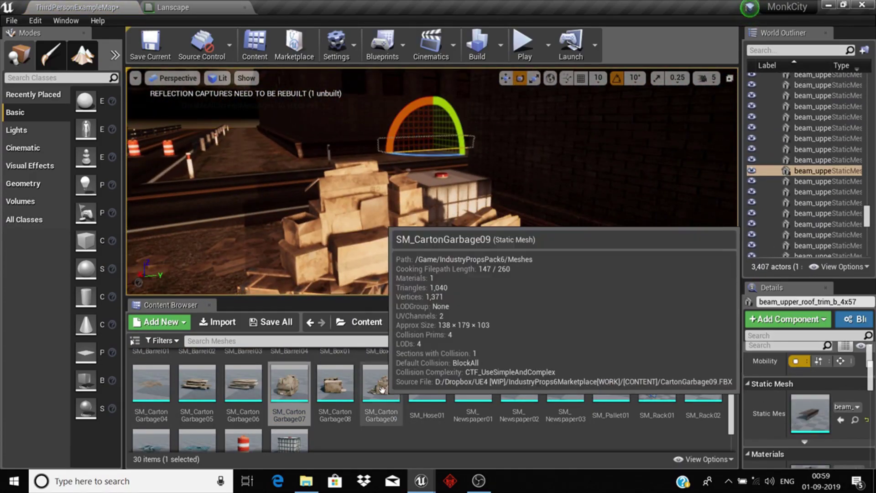
pyautogui.click(244, 388)
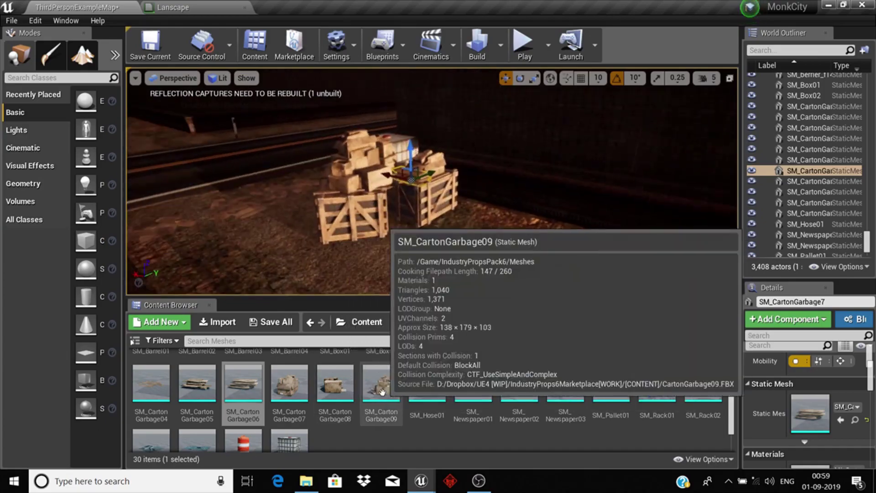
pyautogui.moveTo(335, 383); pyautogui.dragTo(399, 230)
pyautogui.moveTo(197, 383); pyautogui.dragTo(365, 205)
pyautogui.moveTo(366, 205); pyautogui.dragTo(365, 182, button='right')
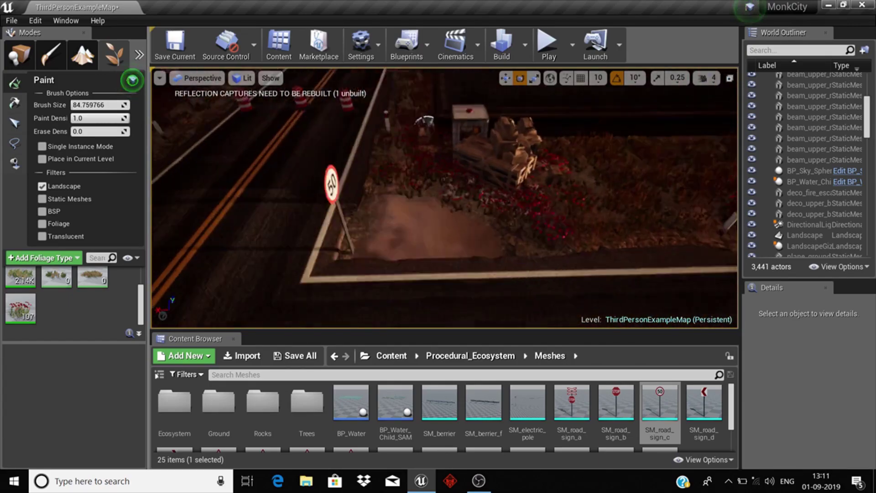
# Paint red flowers into the flower bed and along the road edge
pyautogui.scroll(5, 427, 121)
pyautogui.click(382, 270)
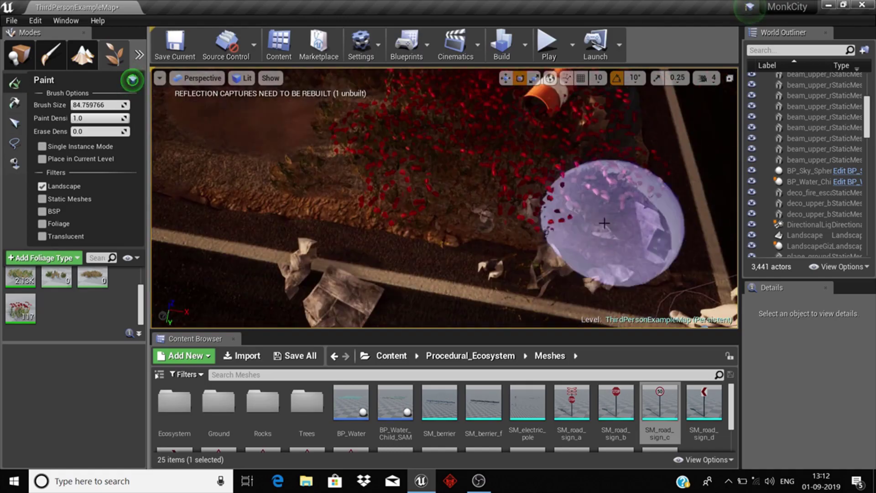
pyautogui.moveTo(614, 145); pyautogui.dragTo(410, 194, button='right')
pyautogui.moveTo(550, 235); pyautogui.dragTo(511, 154, button='right')
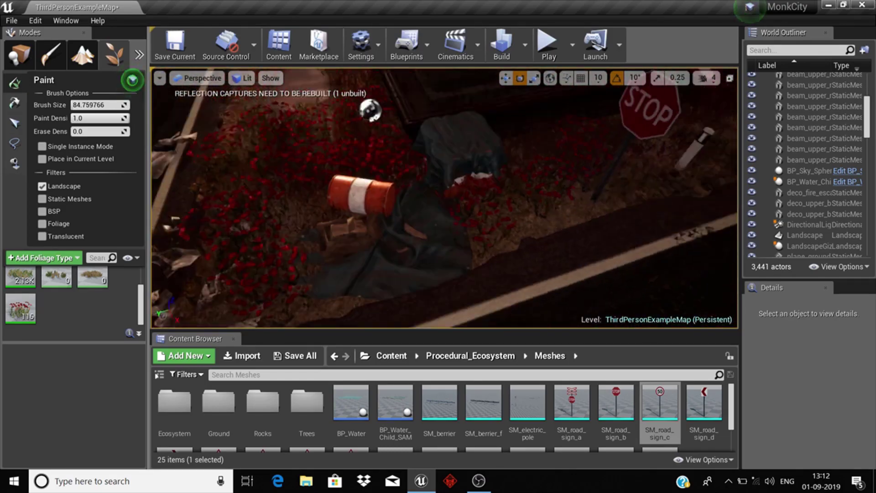
pyautogui.click(512, 154)
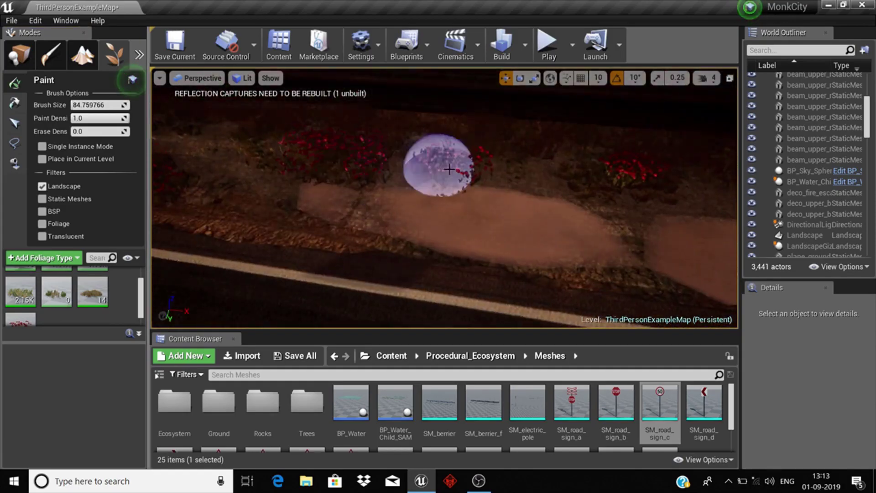
# Paint grass tufts in several ground spots, plus more flowers along the roadside
pyautogui.moveTo(450, 170)
pyautogui.mouseDown(button='right')
pyautogui.moveTo(607, 218)
pyautogui.moveTo(379, 249)
pyautogui.moveTo(438, 256)
pyautogui.mouseUp(button='right')
pyautogui.click(607, 218)
pyautogui.click(379, 249)
pyautogui.click(420, 260)
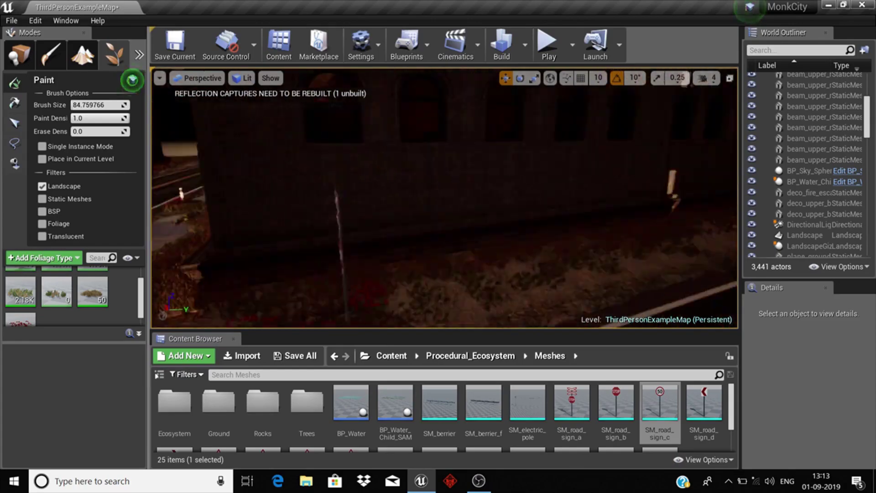
pyautogui.moveTo(221, 151); pyautogui.dragTo(412, 232, button='right')
pyautogui.click(412, 232)
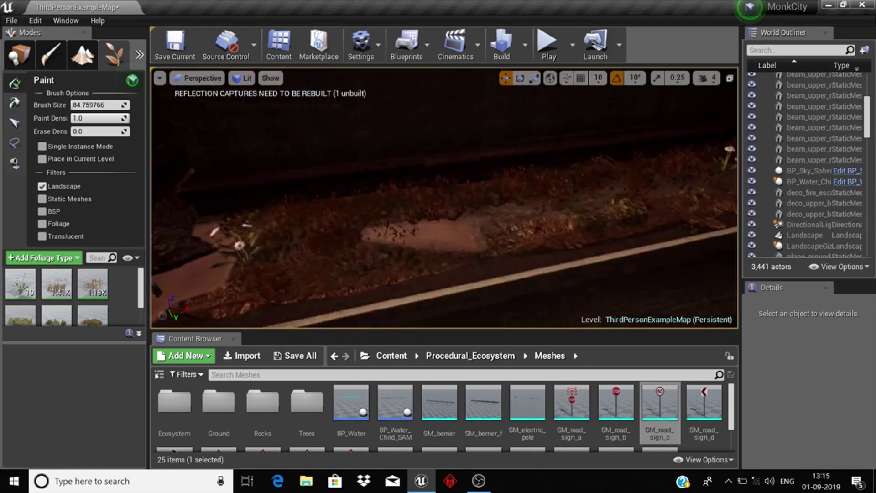
pyautogui.click(502, 201)
pyautogui.moveTo(502, 201); pyautogui.dragTo(503, 201, button='right')
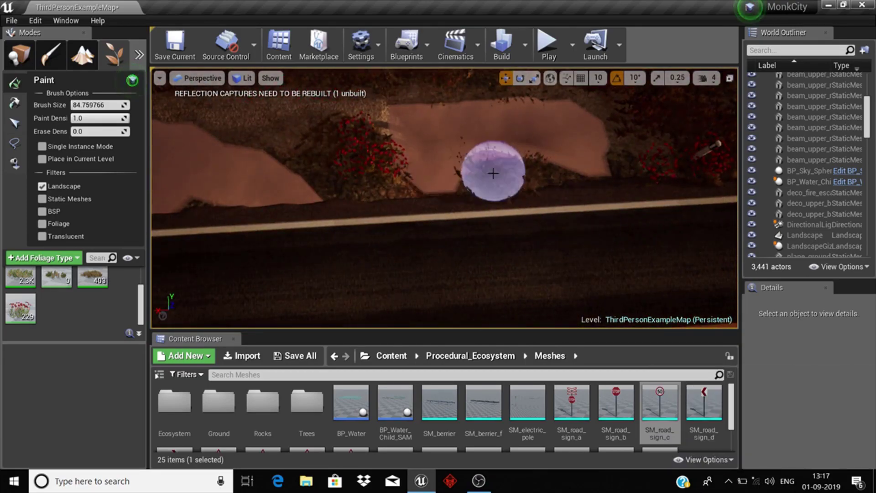
# Brush red flowers and grass foliage along the remaining roadside verge
pyautogui.moveTo(603, 151); pyautogui.dragTo(314, 228)
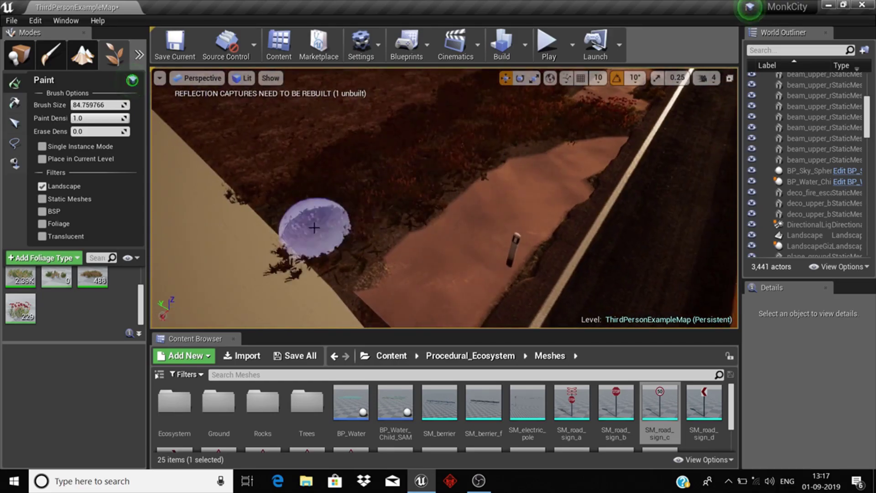
pyautogui.moveTo(231, 203); pyautogui.dragTo(230, 173, button='right')
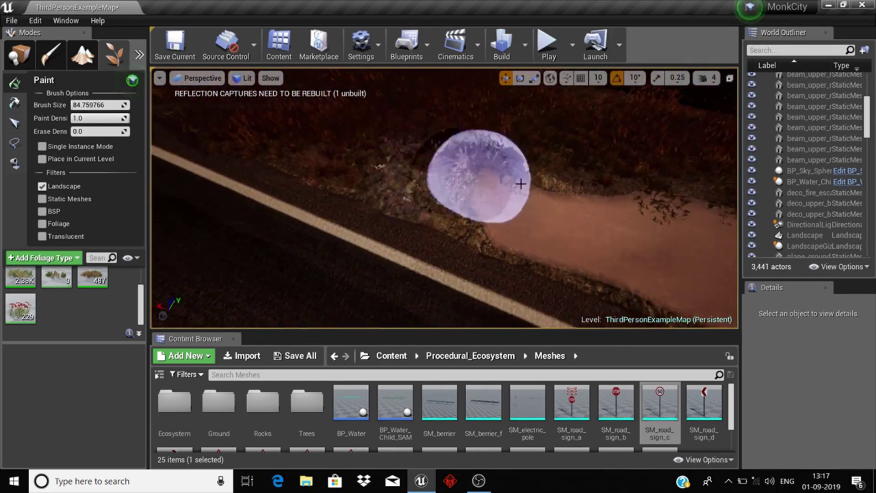
pyautogui.moveTo(370, 263); pyautogui.dragTo(276, 197)
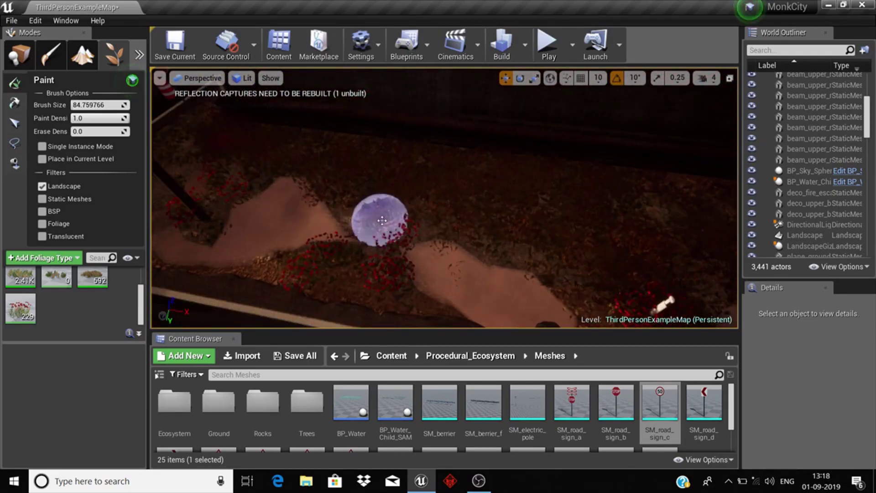
pyautogui.moveTo(276, 197)
pyautogui.mouseDown()
pyautogui.moveTo(472, 266)
pyautogui.moveTo(397, 290)
pyautogui.moveTo(468, 246)
pyautogui.mouseUp()
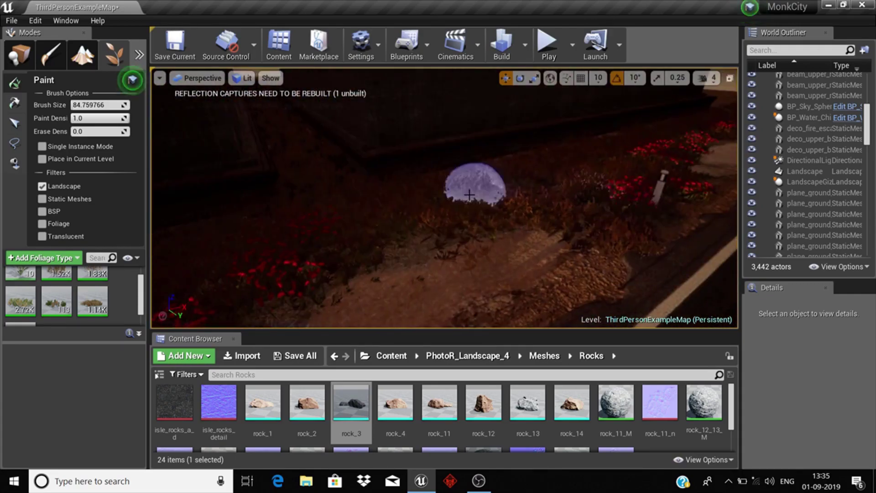
# Switch to Place mode and try rocks from PhotoR_Landscape_4 Rocks among the flowers, undoing each
pyautogui.hotkey('shift', '1')
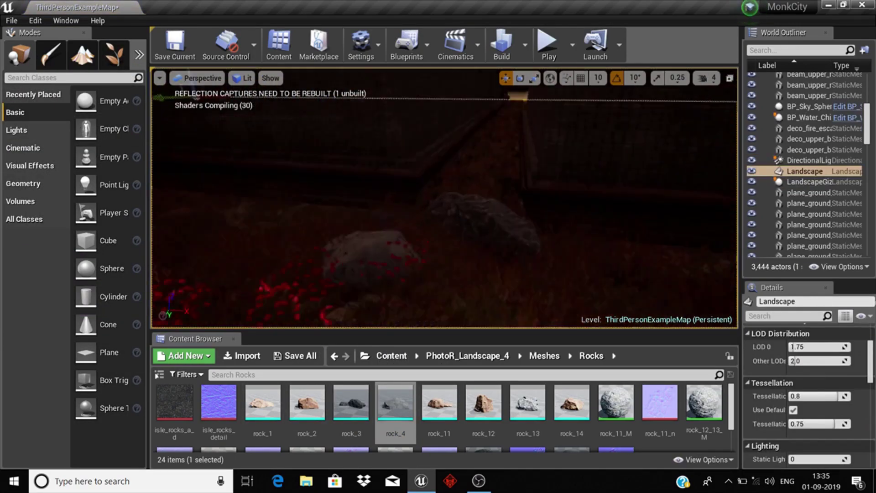
pyautogui.click(529, 404)
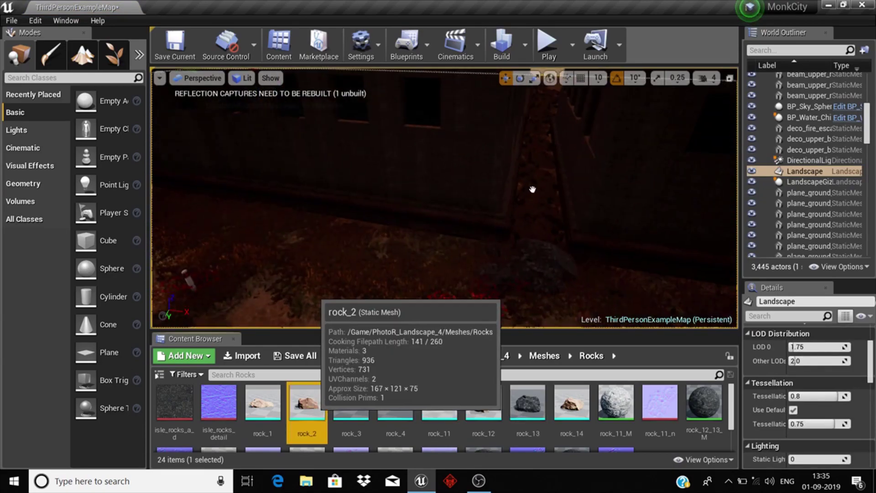
pyautogui.moveTo(307, 404); pyautogui.dragTo(538, 196)
pyautogui.hotkey('ctrl', 'z')
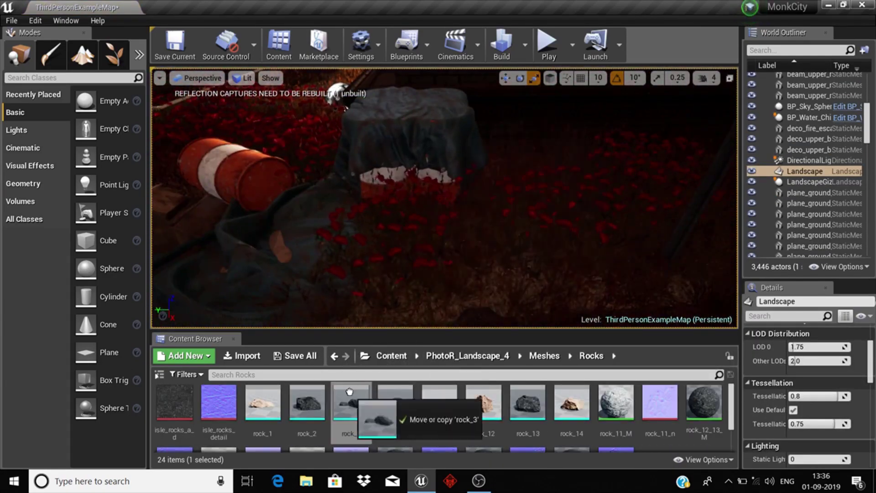
pyautogui.moveTo(440, 404); pyautogui.dragTo(486, 210)
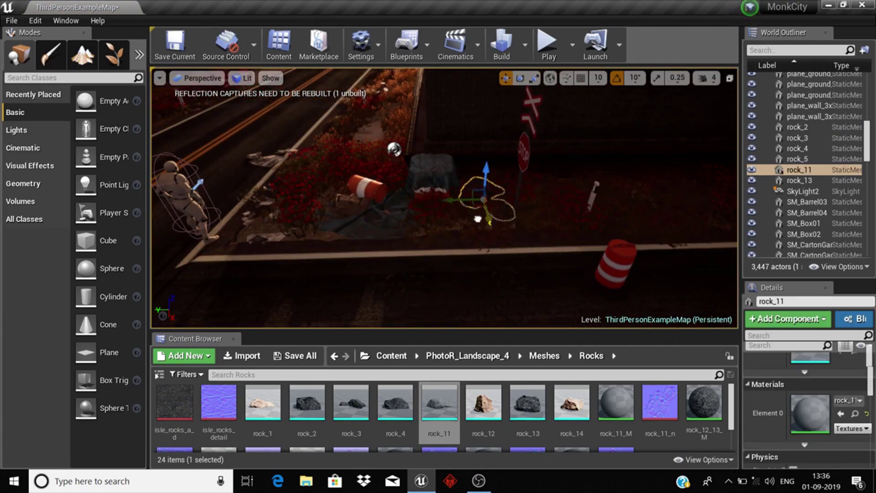
pyautogui.hotkey('ctrl', 'z')
# Restore the removed rock among the flowers and focus on a wooden crate by the wall
pyautogui.moveTo(440, 404); pyautogui.dragTo(348, 402)
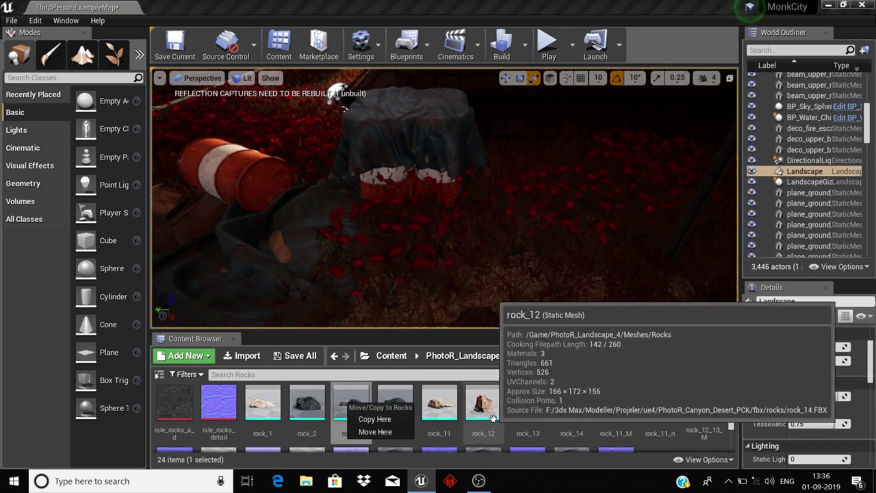
pyautogui.press('Escape')
pyautogui.hotkey('ctrl', 'y')
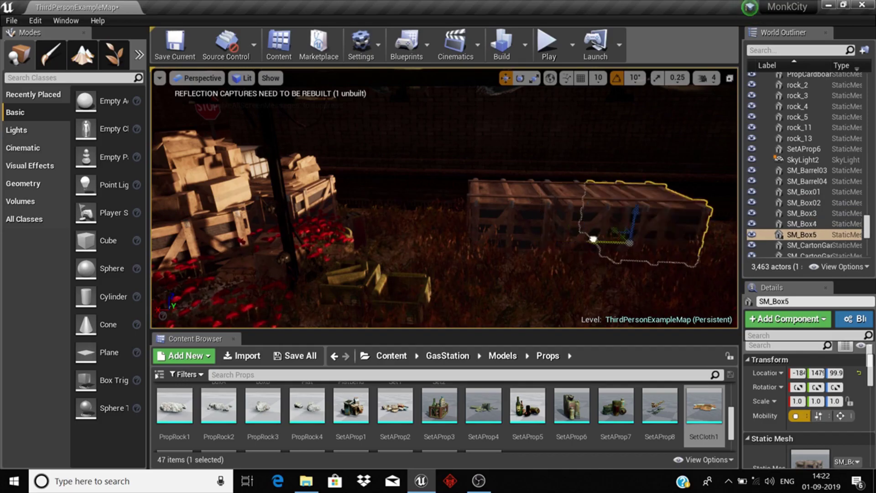
pyautogui.doubleClick(802, 214)
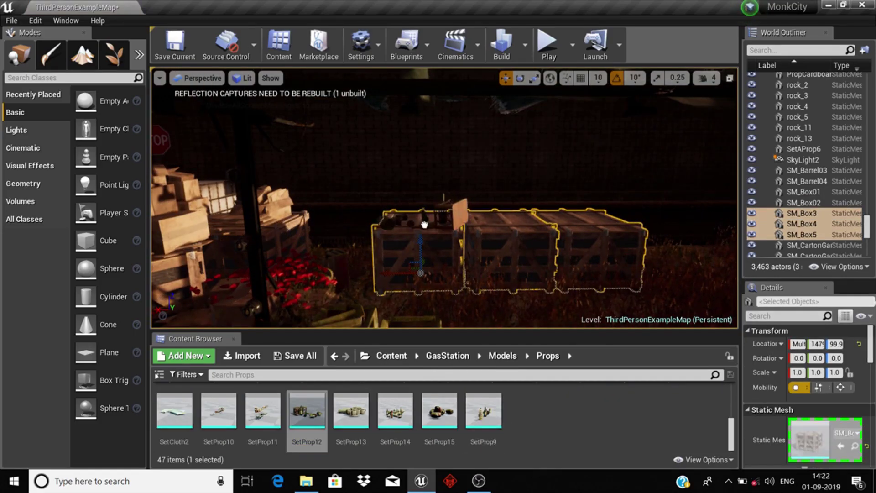
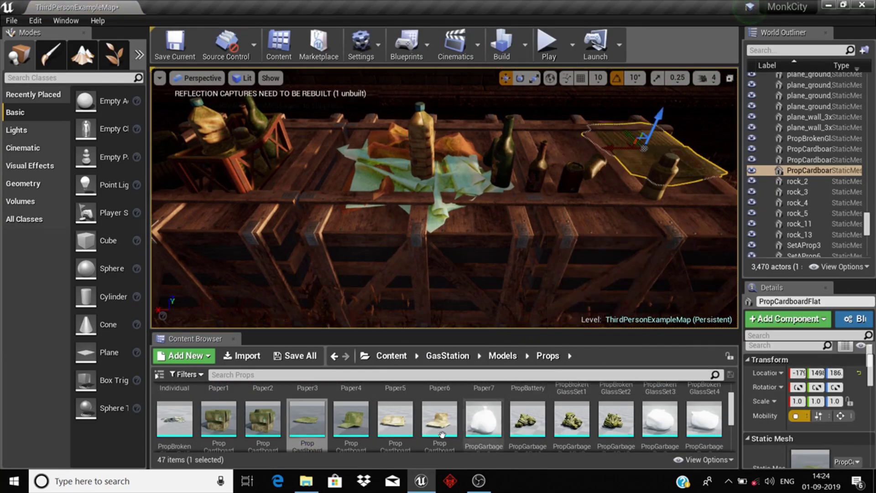
# Place PropCardboardBoxB on the crates, plus PropGarbageBag1 and the PropGarbageBag1Set2 pile nearby
pyautogui.moveTo(263, 417); pyautogui.dragTo(228, 192)
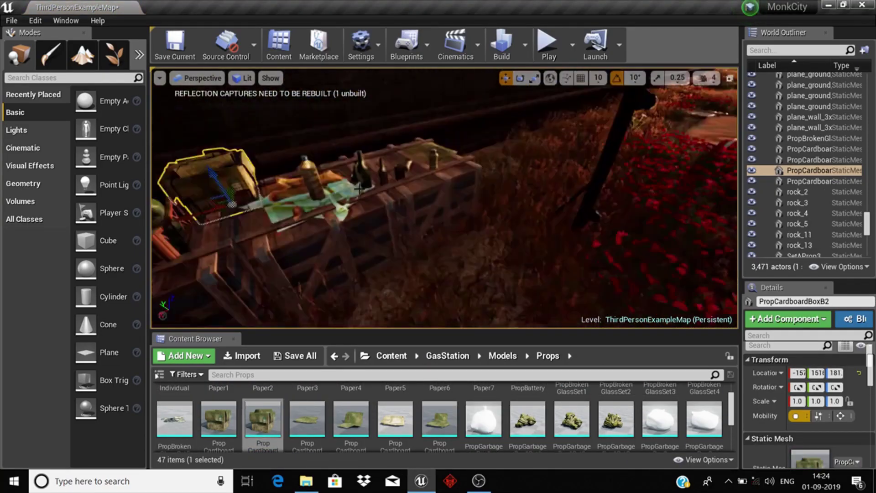
pyautogui.moveTo(484, 420); pyautogui.dragTo(363, 241)
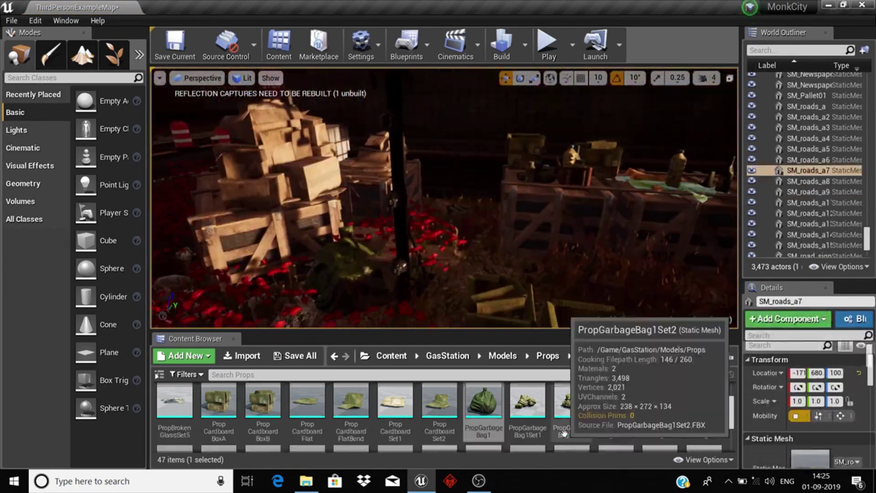
pyautogui.click(572, 413)
pyautogui.moveTo(572, 402); pyautogui.dragTo(571, 192)
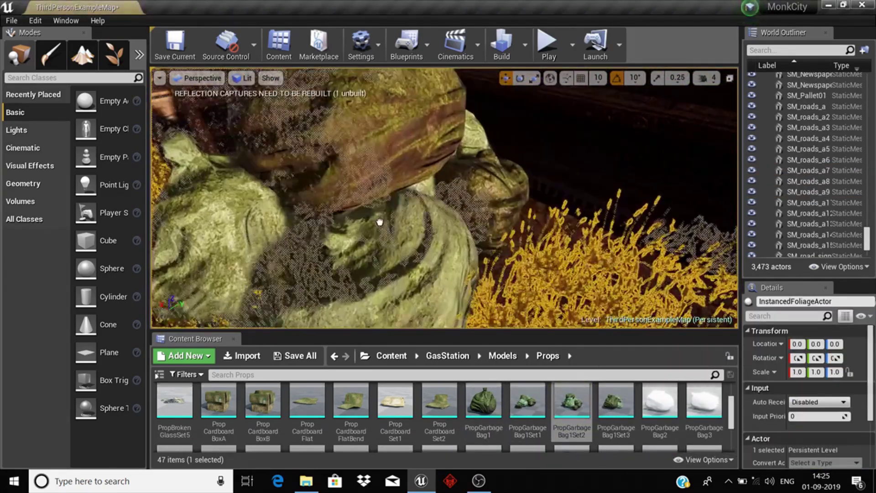
# Lay PropCardboardFlatBend on the ground, then frame the road in view
pyautogui.scroll(-1, 583, 420)
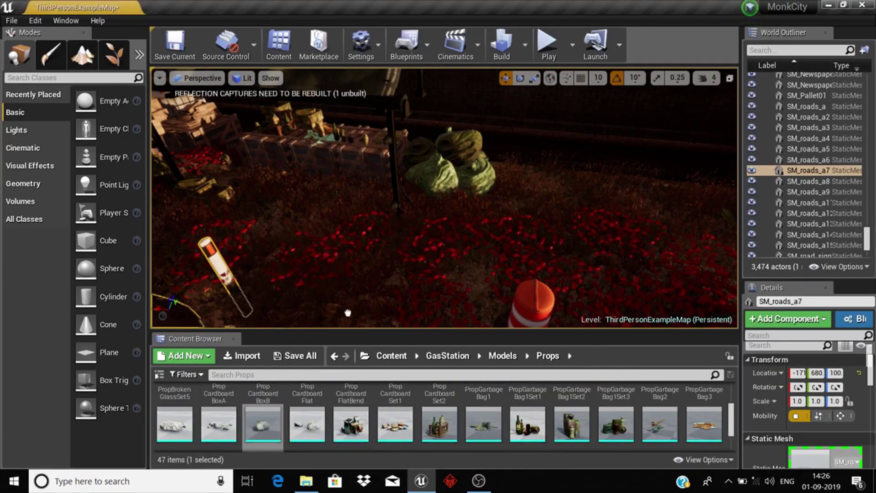
pyautogui.rightClick(382, 135)
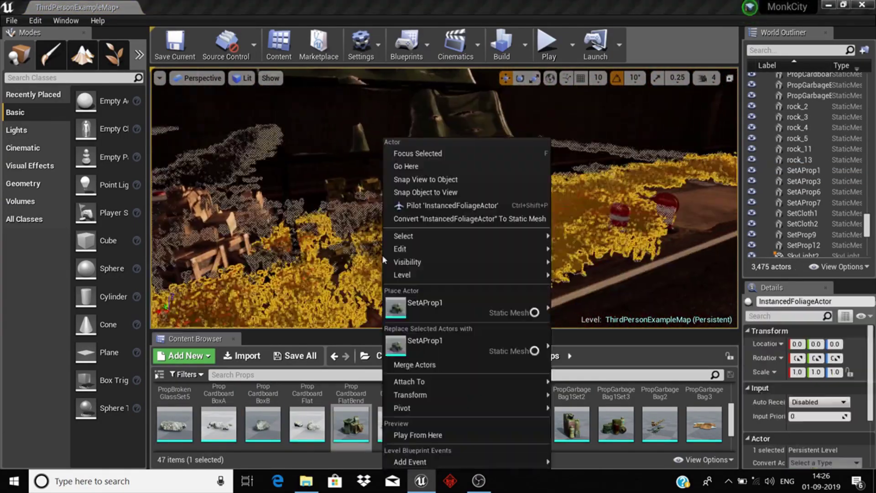
pyautogui.moveTo(396, 418); pyautogui.dragTo(459, 292)
pyautogui.click(373, 242)
pyautogui.press('f')
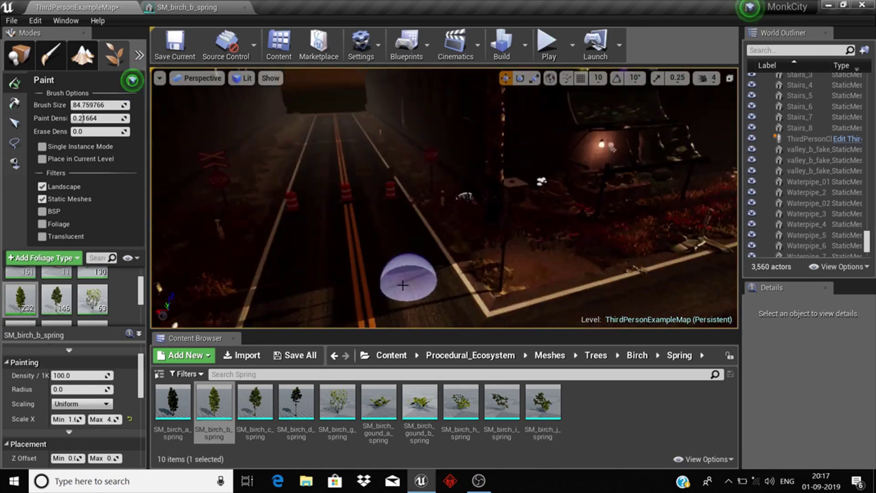
# Paint one SM_birch_b_spring birch beside the road, viewed along the road
pyautogui.moveTo(402, 286)
pyautogui.mouseDown(button='right')
pyautogui.moveTo(329, 286)
pyautogui.moveTo(457, 274)
pyautogui.mouseUp(button='right')
pyautogui.click(370, 275)
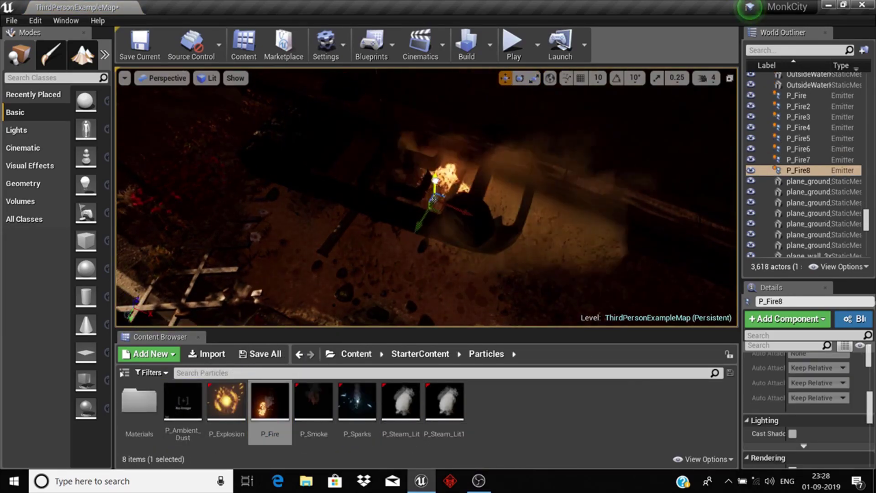
# Place P_Steam_Lit1 steam on the burning car, check it from another angle, then select the other wreck
pyautogui.moveTo(445, 402); pyautogui.dragTo(274, 120)
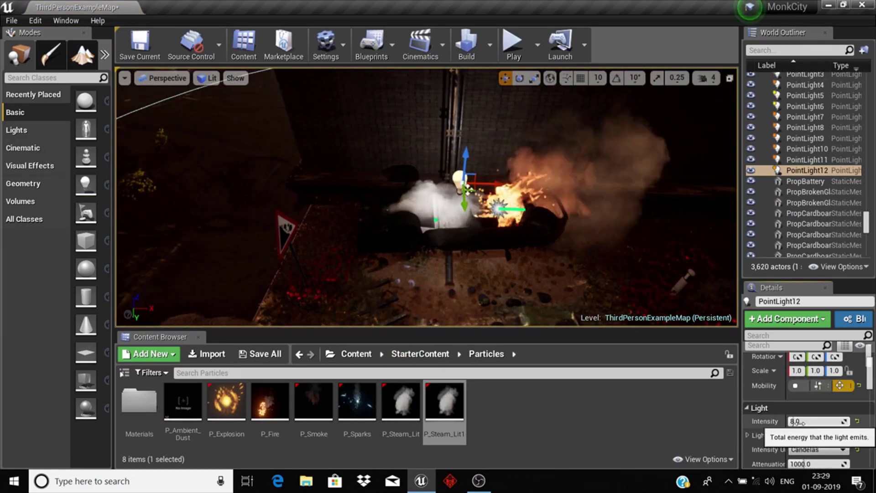
pyautogui.moveTo(609, 277)
pyautogui.mouseDown(button='right')
pyautogui.moveTo(578, 249)
pyautogui.moveTo(297, 146)
pyautogui.mouseUp(button='right')
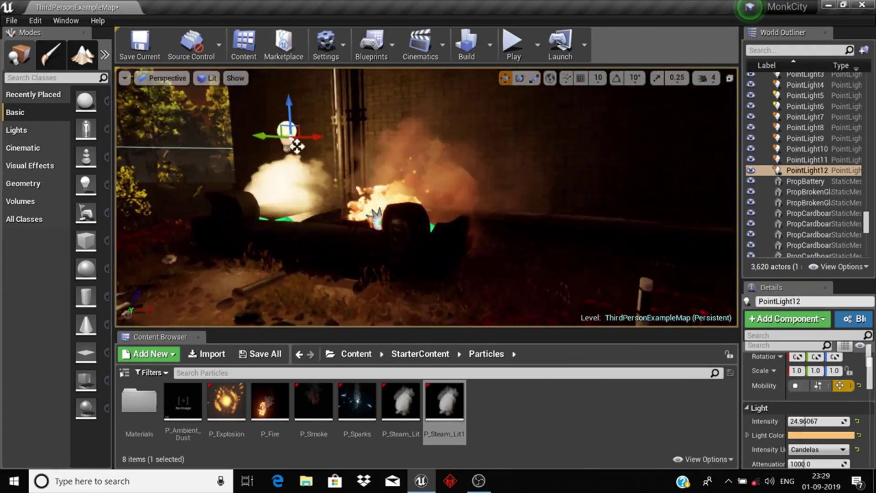
pyautogui.click(296, 182)
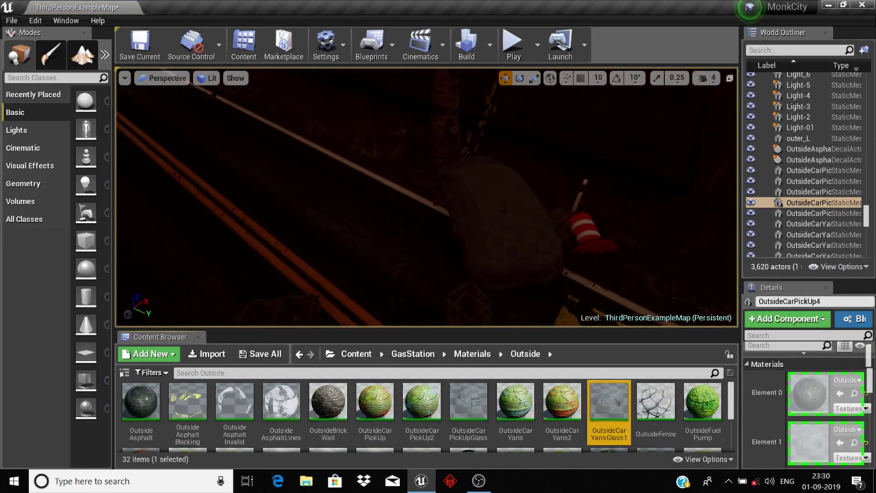
# Undo the last actors, then put P_Fire and P_Steam_Lit on the second wrecked car
pyautogui.hotkey('ctrl', 'z')
pyautogui.hotkey('ctrl', 'z')
pyautogui.hotkey('ctrl', 'z')
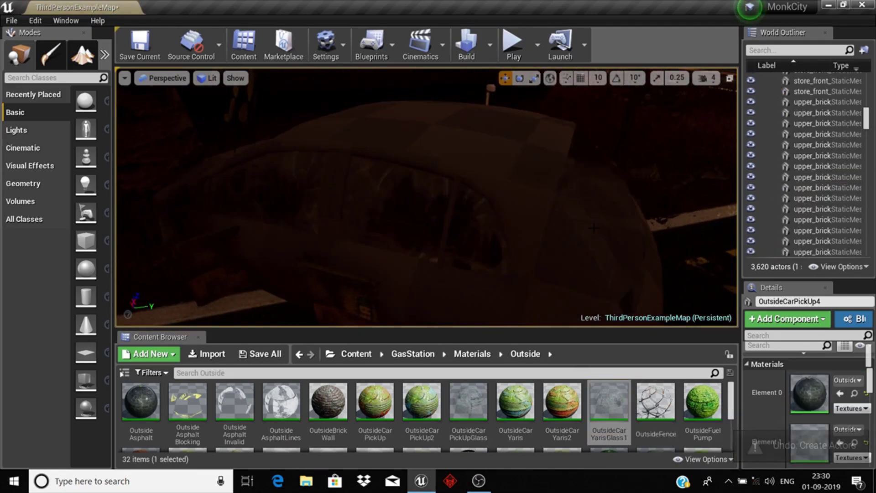
pyautogui.scroll(-1, 387, 406)
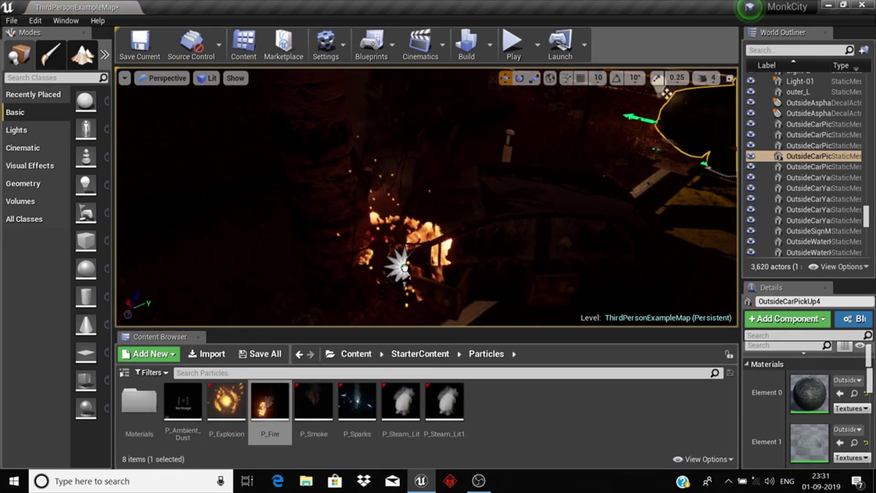
pyautogui.moveTo(404, 267); pyautogui.dragTo(405, 269)
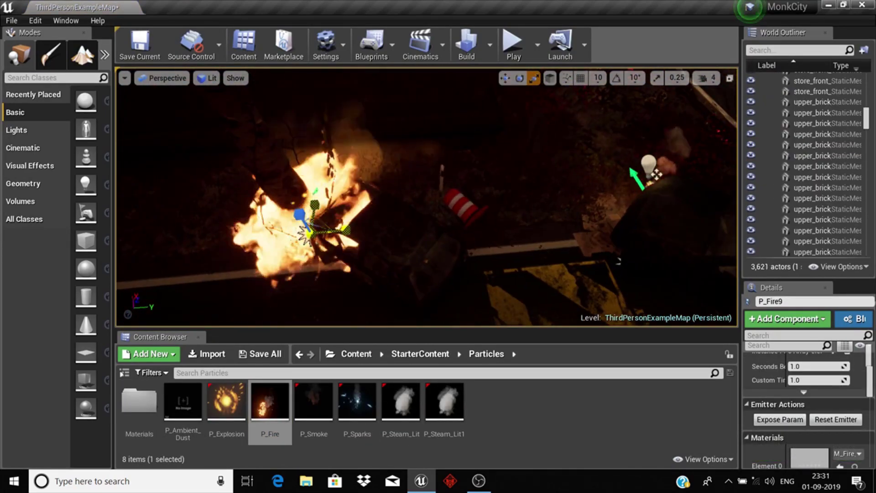
pyautogui.moveTo(401, 402); pyautogui.dragTo(311, 251)
# Add a point light over the fire and give it an orange light colour
pyautogui.moveTo(85, 184); pyautogui.dragTo(336, 189)
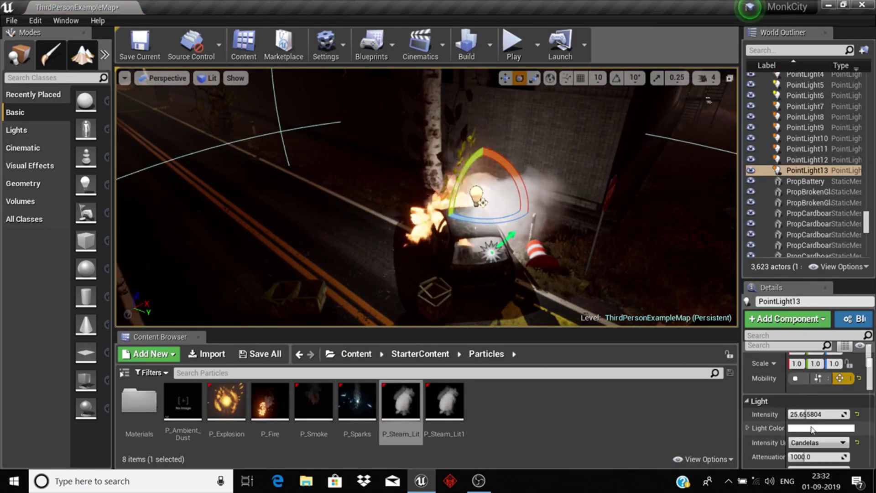
pyautogui.click(732, 435)
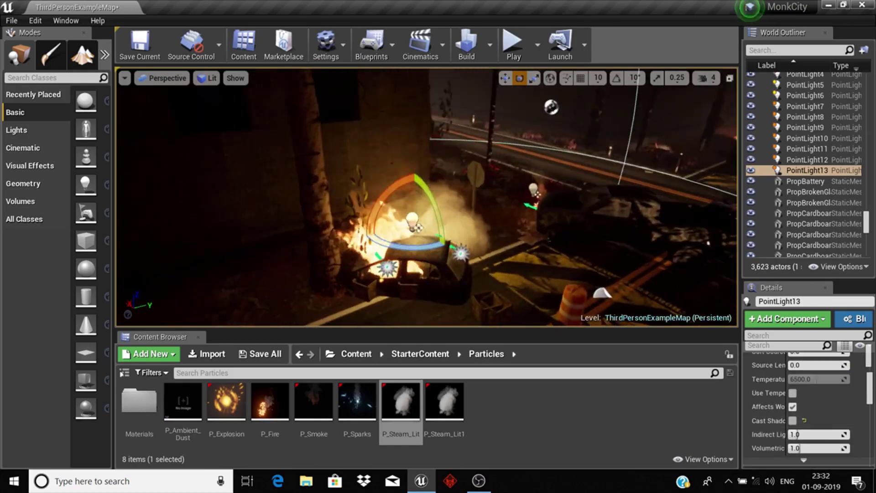
pyautogui.click(802, 170)
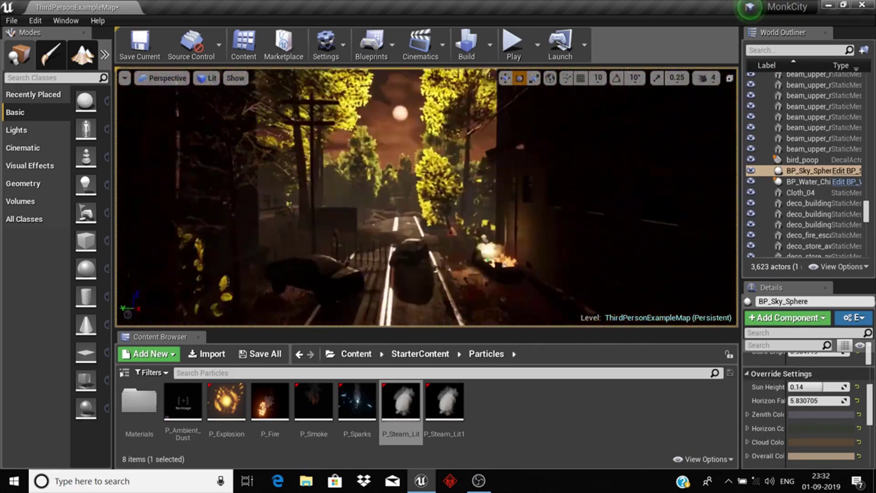
# Rotate the overturned OutsideCarYaris5 in the intersection and put a P_Fire beside it
pyautogui.click(486, 215)
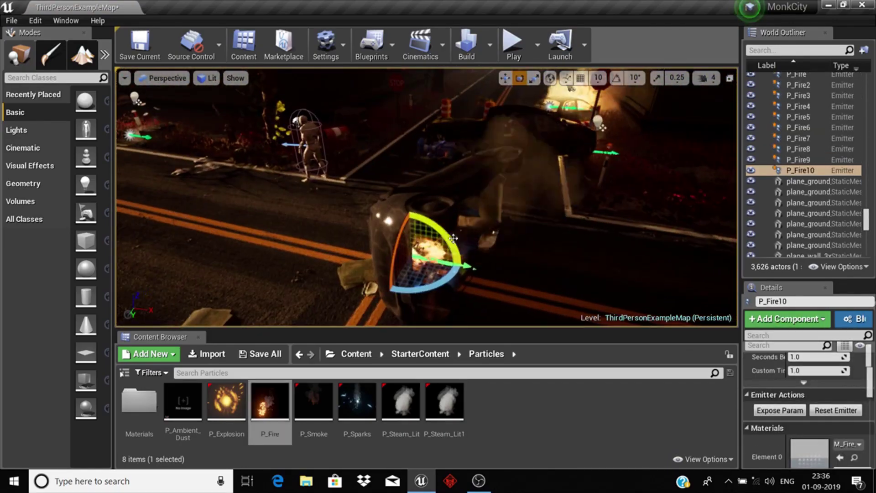
pyautogui.click(453, 238)
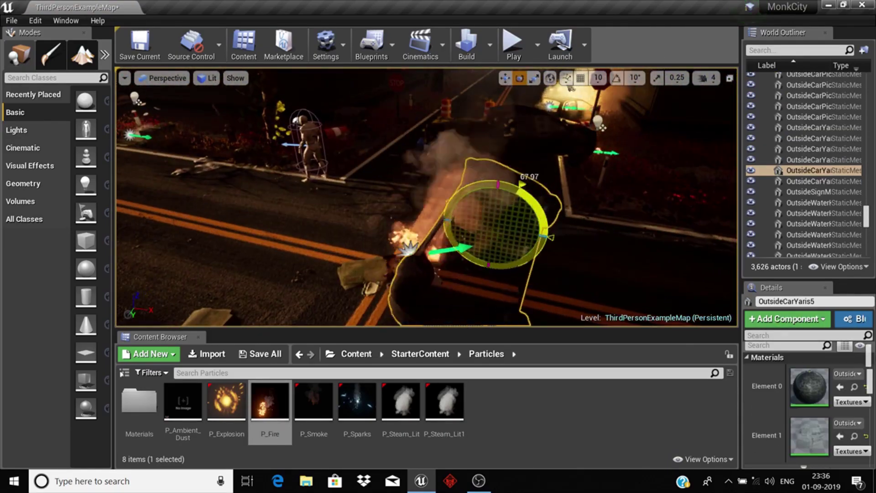
pyautogui.press('e')
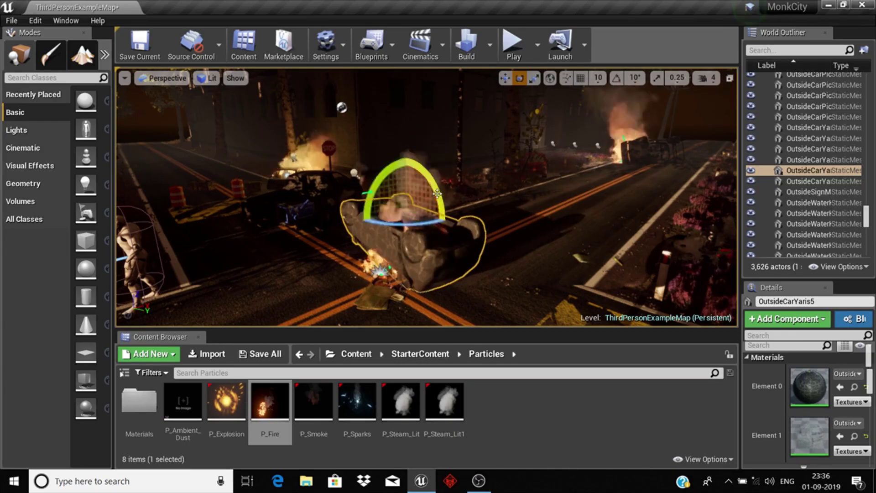
pyautogui.click(357, 354)
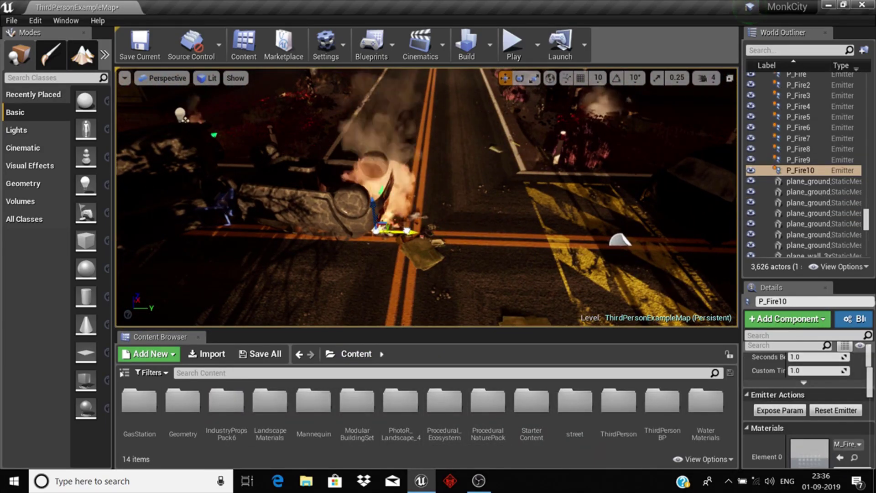
pyautogui.hotkey('shift', '4')
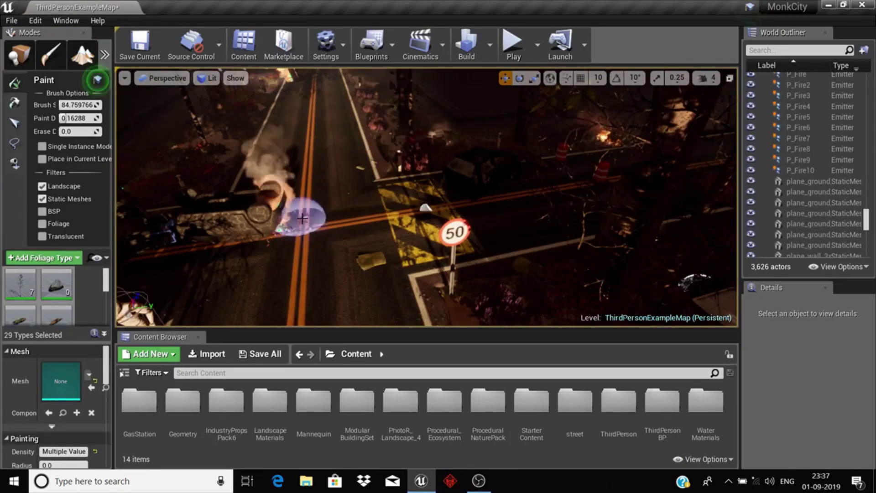
# Select the PropBrokenGlassSet5 foliage type and the SM_CartonGarbage asset for the pile
pyautogui.scroll(-1, 47, 312)
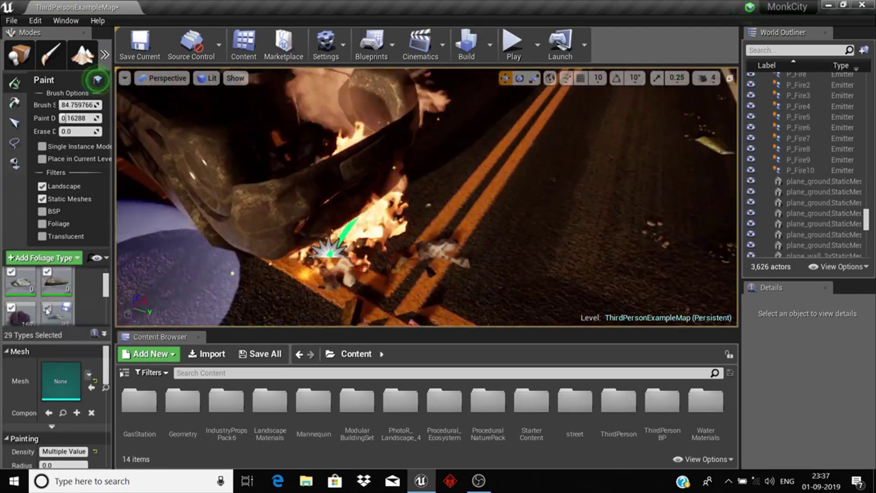
pyautogui.scroll(-1, 46, 305)
pyautogui.click(49, 299)
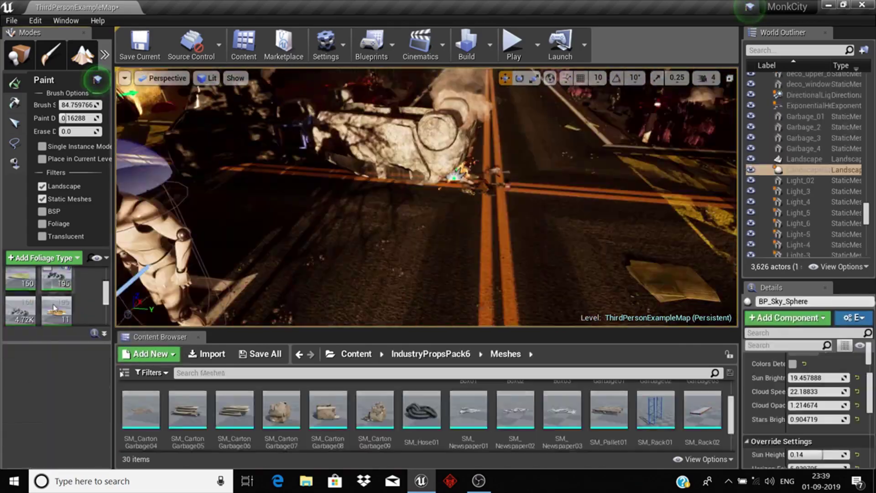
pyautogui.click(328, 409)
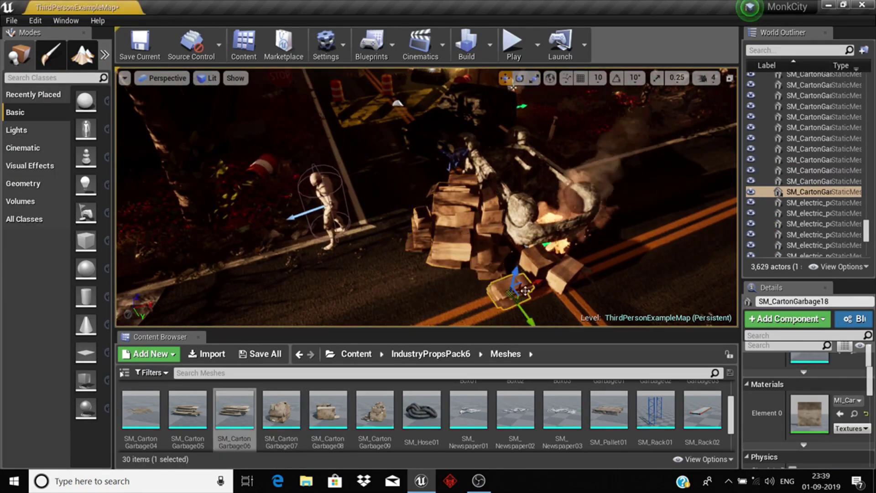
# Add a point light by the carton pile and arrange the Multiply node in DevMonkSignatureMAT
pyautogui.click(515, 410)
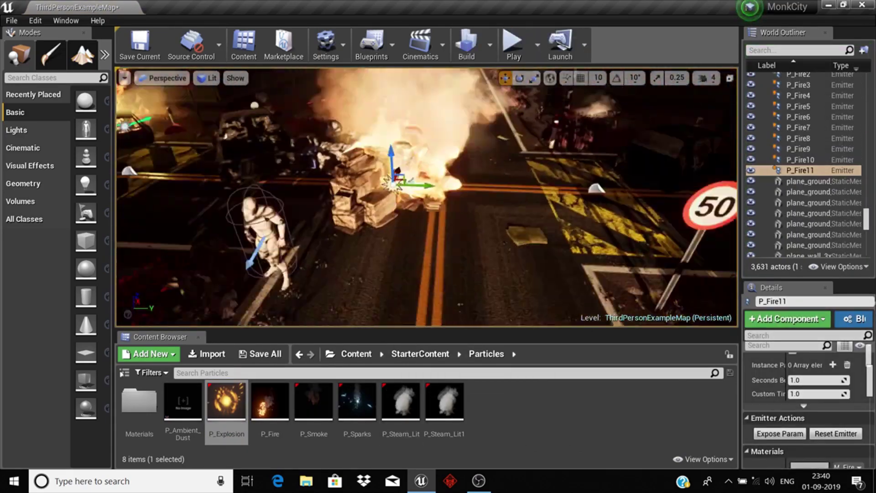
pyautogui.moveTo(288, 199); pyautogui.dragTo(277, 147)
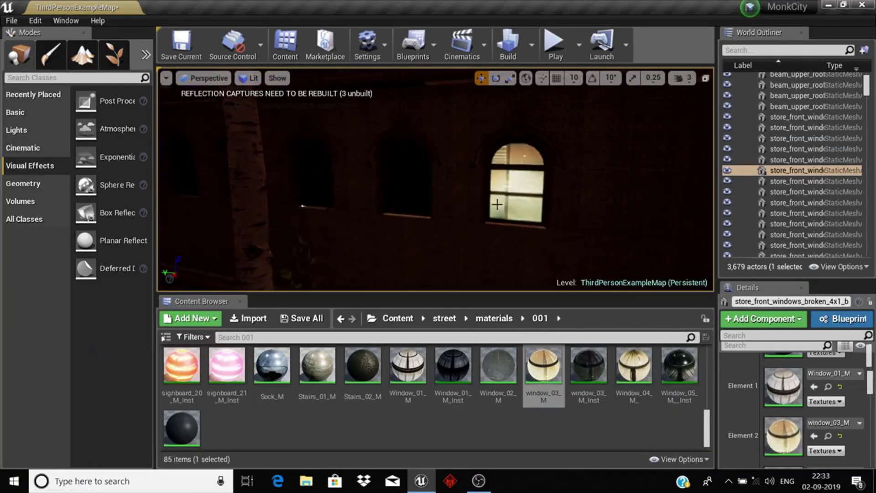
pyautogui.click(628, 361)
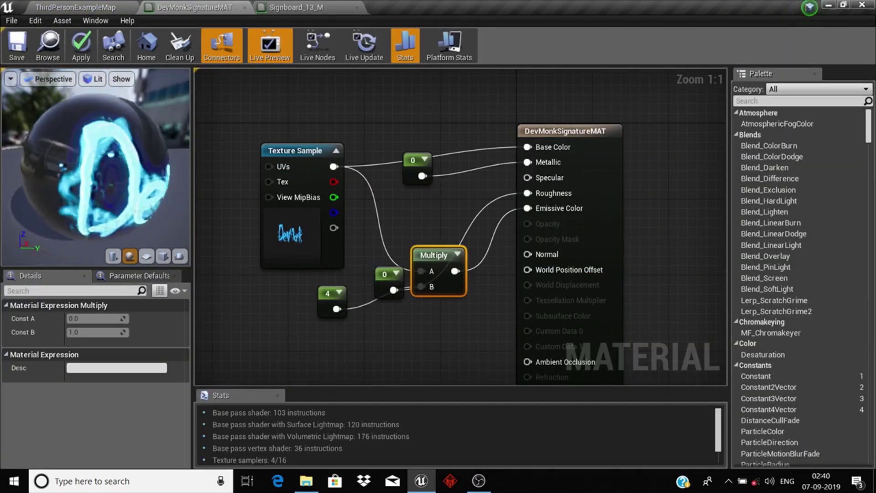
pyautogui.moveTo(425, 255); pyautogui.dragTo(416, 216)
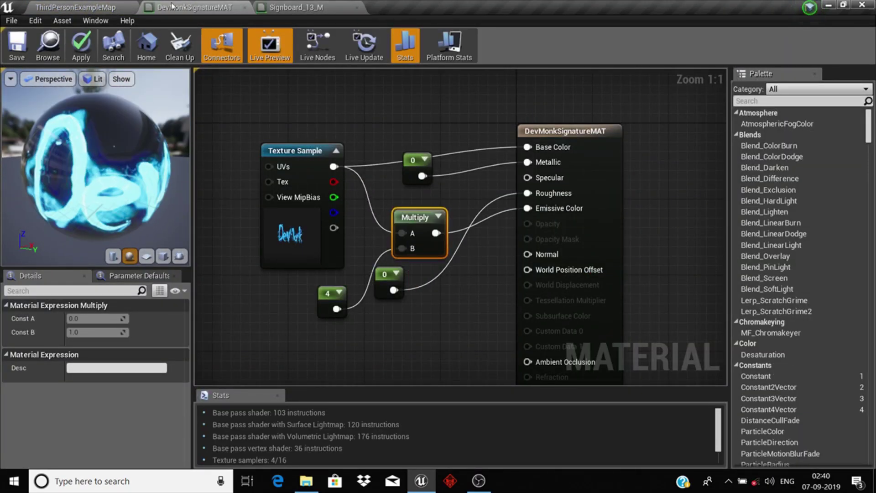